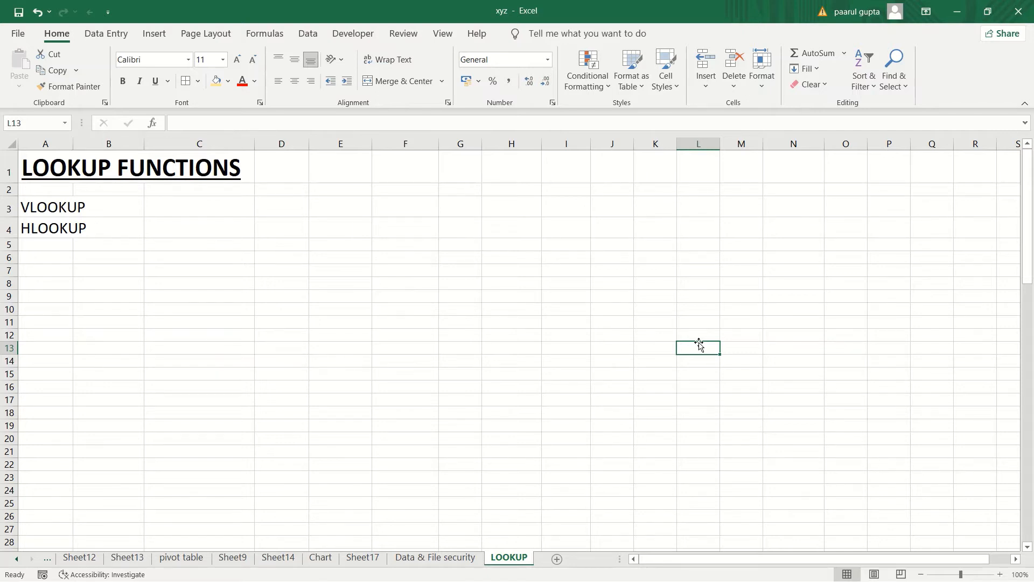
Examine the V LOOKUP definition, the employee table and the highlighted task further down the LOOKUP sheet
{"action": "key", "text": "Down"}
{"action": "key", "text": "Down"}
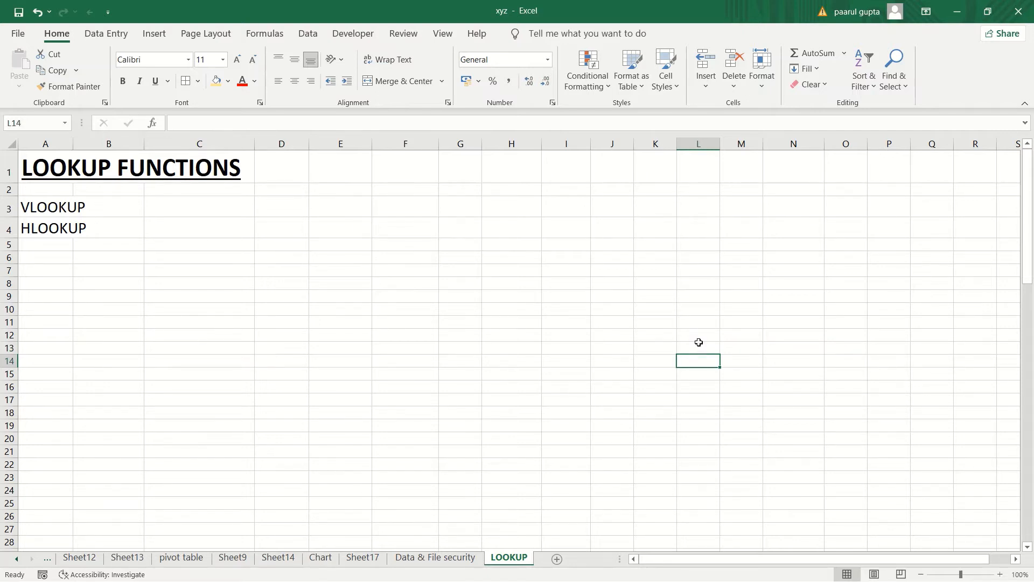
{"action": "key", "text": "Down"}
{"action": "key", "text": "Down"}
{"action": "key", "text": "Down"}
{"action": "key", "text": "Down"}
{"action": "key", "text": "Down"}
{"action": "key", "text": "Down"}
{"action": "key", "text": "Down"}
{"action": "key", "text": "Down"}
{"action": "key", "text": "Down"}
{"action": "key", "text": "Down"}
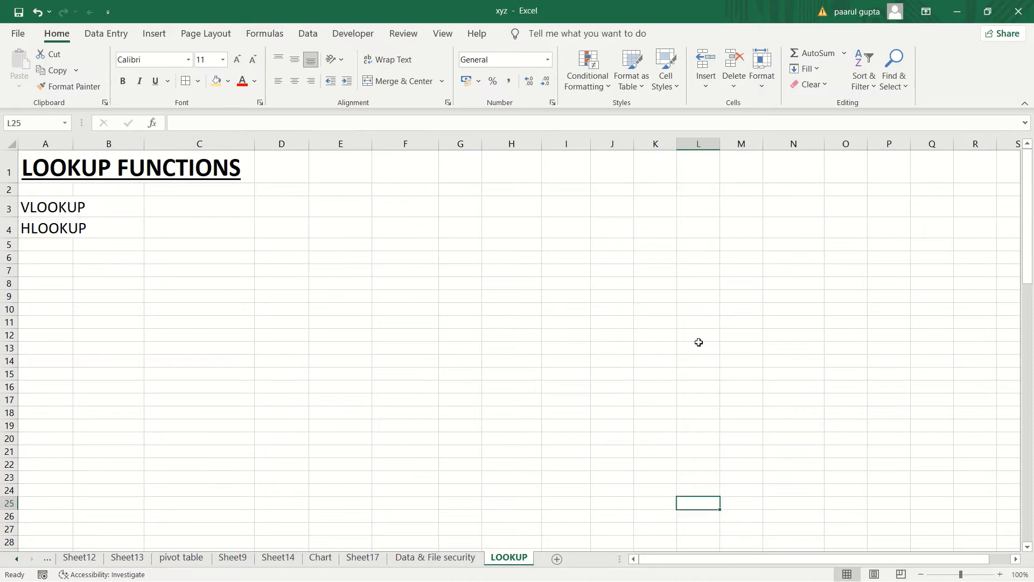
{"action": "key", "text": "Down"}
{"action": "key", "text": "Down"}
{"action": "key", "text": "Down"}
{"action": "key", "text": "Down"}
{"action": "key", "text": "Down"}
{"action": "key", "text": "Down"}
{"action": "key", "text": "Down"}
{"action": "key", "text": "Down"}
{"action": "key", "text": "Down"}
{"action": "key", "text": "Down"}
{"action": "key", "text": "Down"}
{"action": "key", "text": "Down"}
{"action": "key", "text": "Down"}
{"action": "key", "text": "Down"}
{"action": "key", "text": "Down"}
{"action": "key", "text": "Down"}
{"action": "key", "text": "Down"}
{"action": "key", "text": "Down"}
{"action": "key", "text": "Down"}
{"action": "key", "text": "Down"}
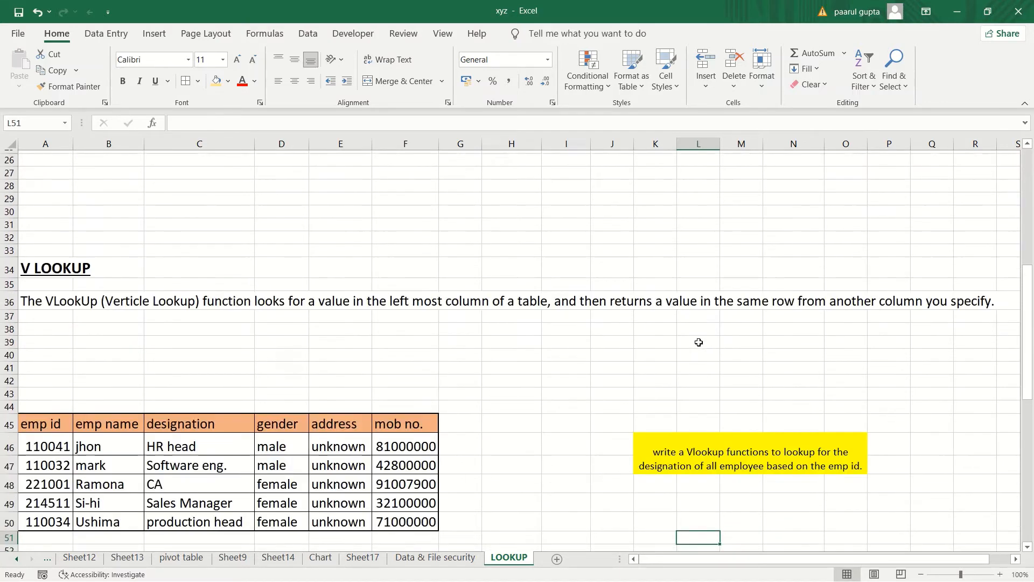
{"action": "key", "text": "Down"}
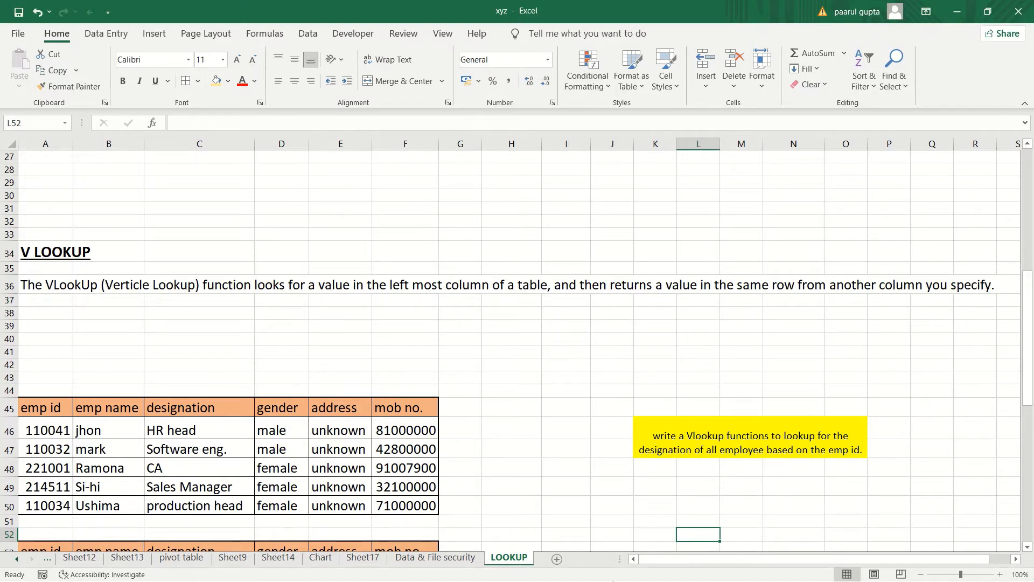
Switch to Chrome to view the bookshop and grocery shop pictures, and return to the Excel workbook
{"action": "left_click", "coordinate": [957, 11]}
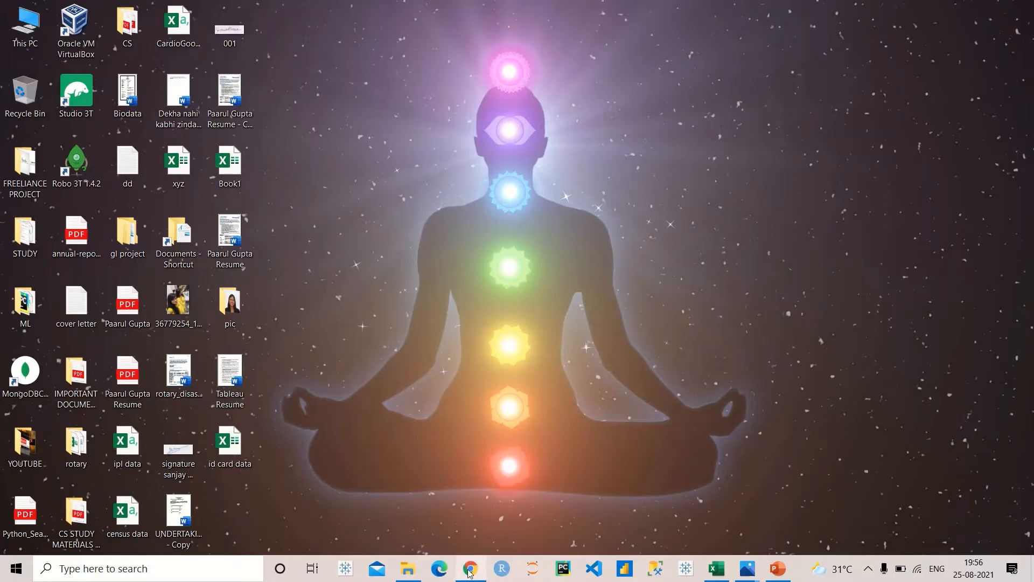
{"action": "left_click", "coordinate": [470, 577]}
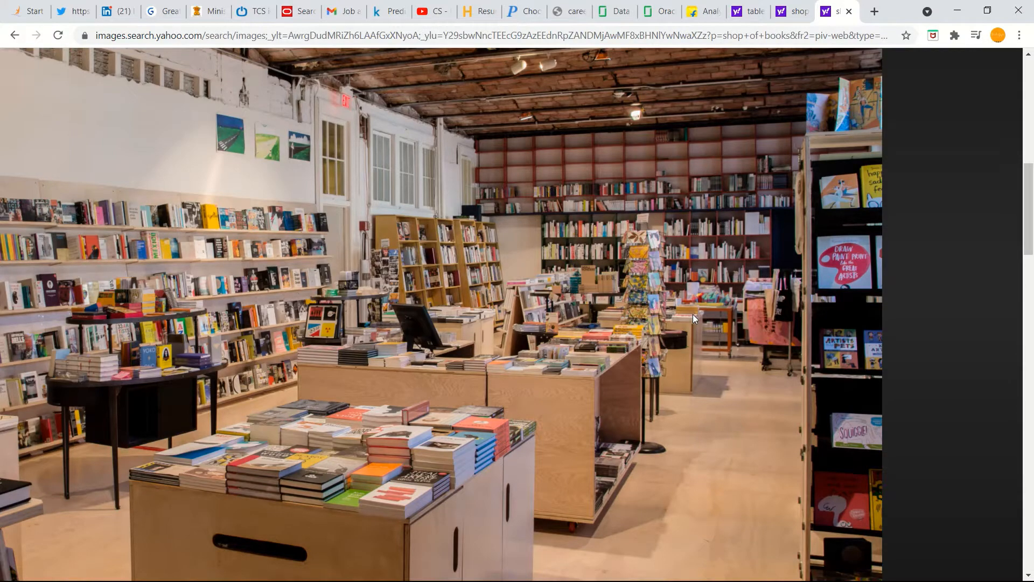
{"action": "left_click", "coordinate": [795, 16]}
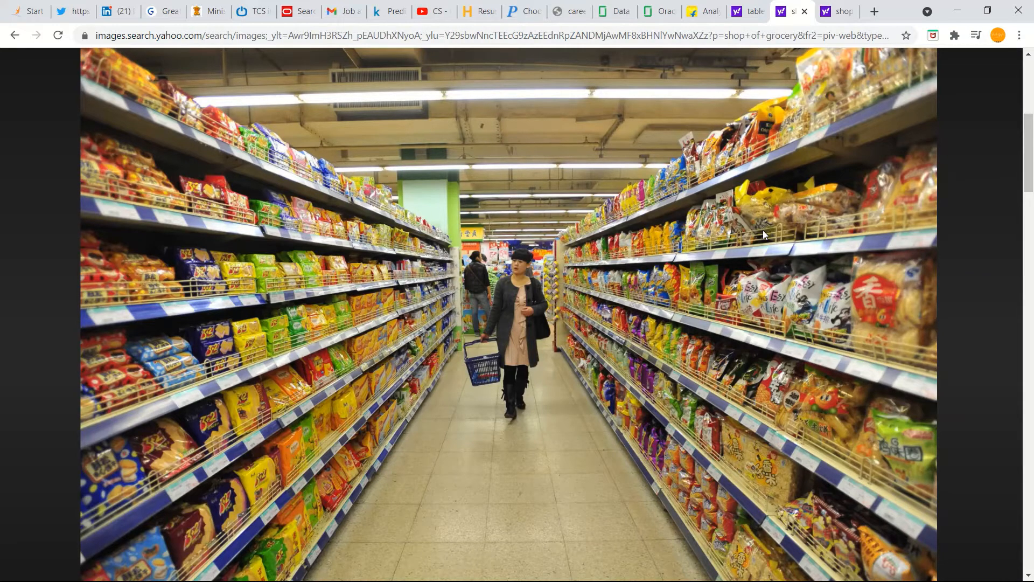
{"action": "left_click", "coordinate": [957, 11]}
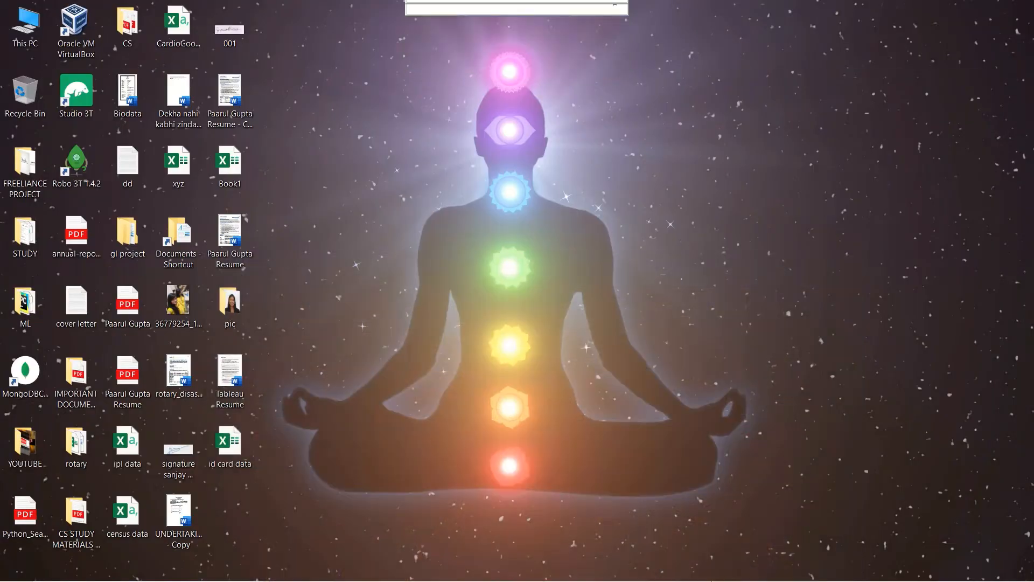
{"action": "left_click", "coordinate": [721, 575]}
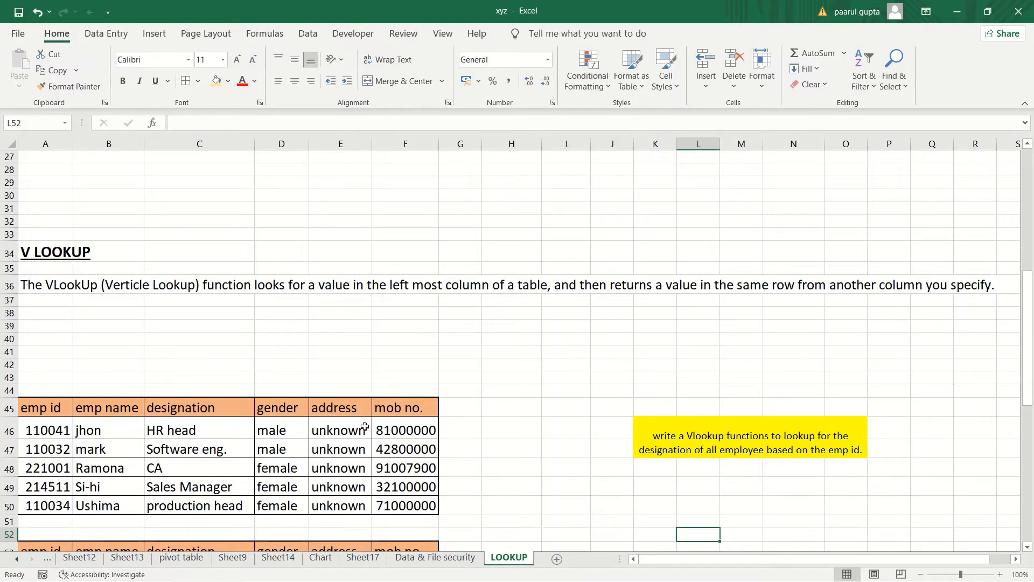
Examine the filled employee table and the second table below it that lists only employee IDs
{"action": "key", "text": "Down"}
{"action": "key", "text": "Down"}
{"action": "key", "text": "Down"}
{"action": "key", "text": "Down"}
{"action": "key", "text": "Down"}
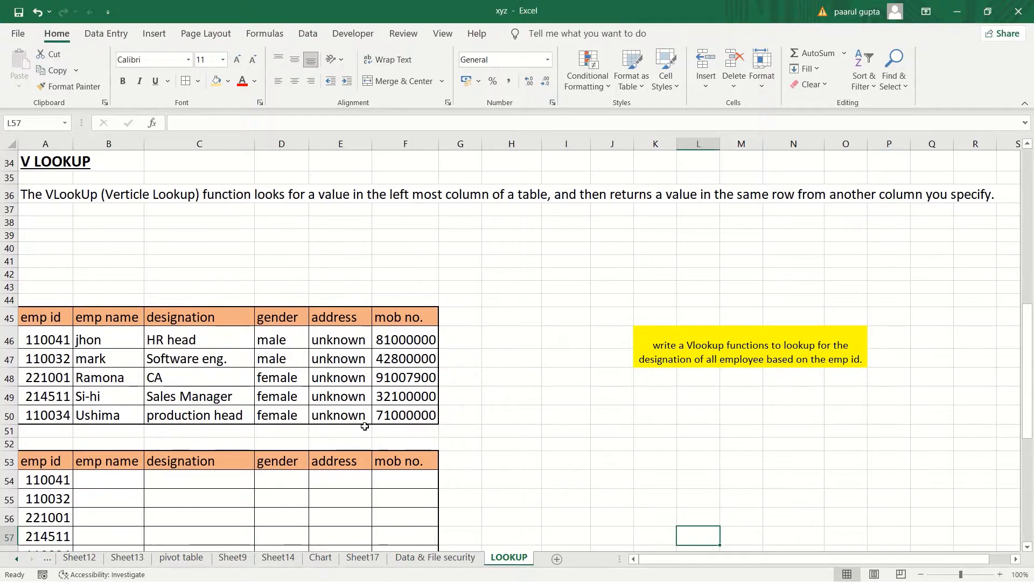
{"action": "key", "text": "Down"}
{"action": "key", "text": "Down"}
{"action": "key", "text": "Down"}
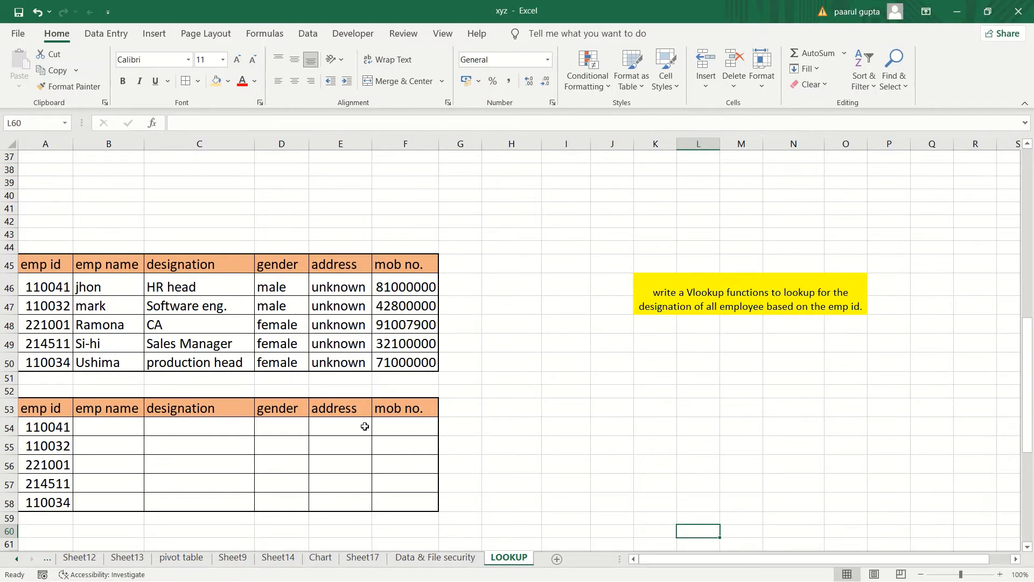
{"action": "left_click", "coordinate": [353, 354]}
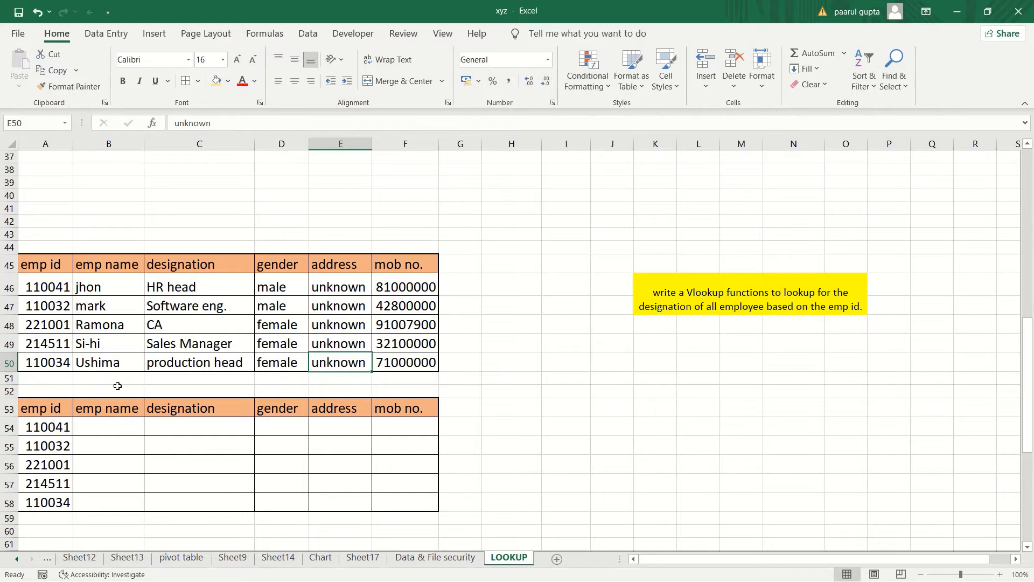
{"action": "left_click", "coordinate": [85, 429]}
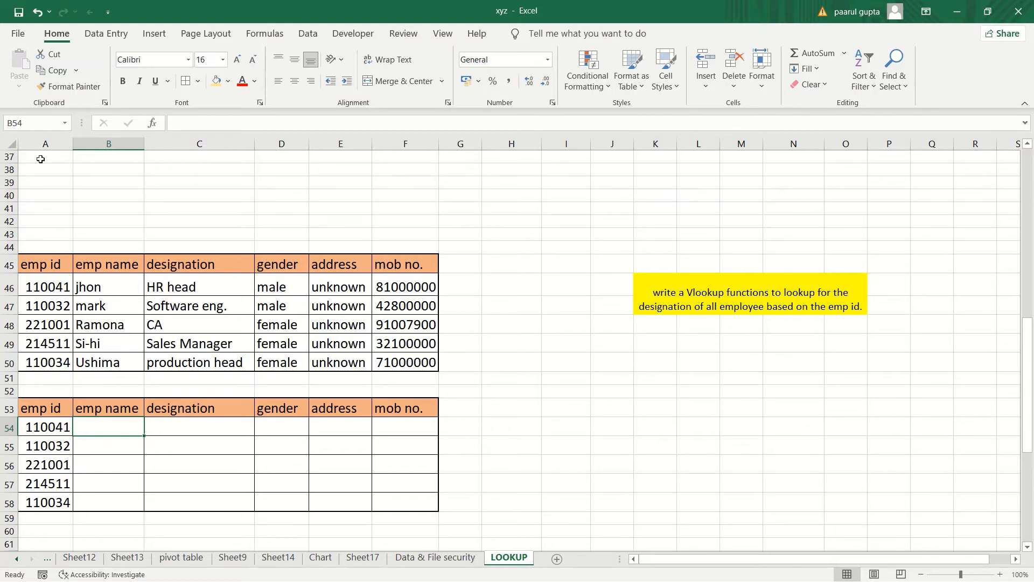
{"action": "left_click", "coordinate": [153, 123]}
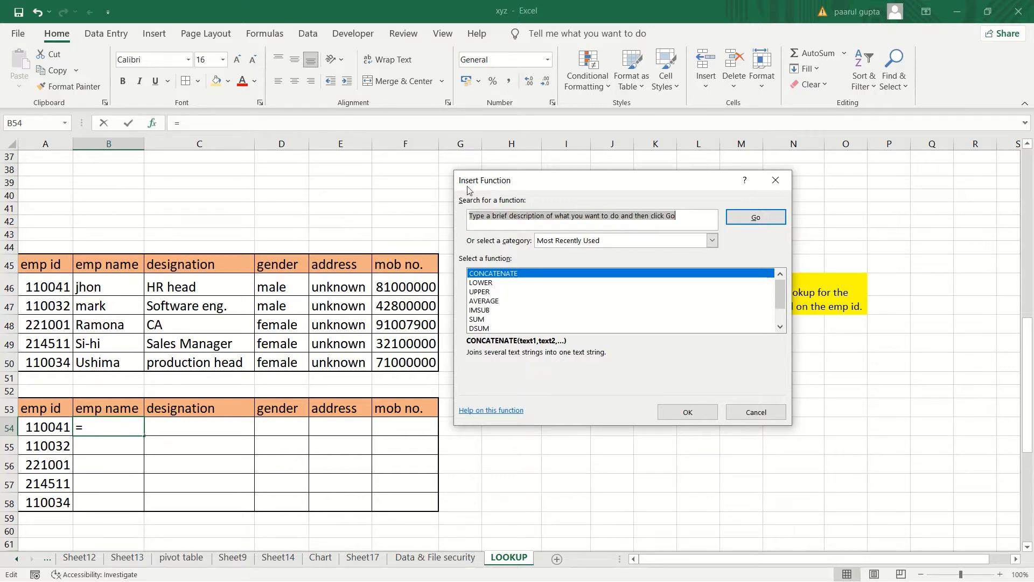
{"action": "type", "text": "lookup"}
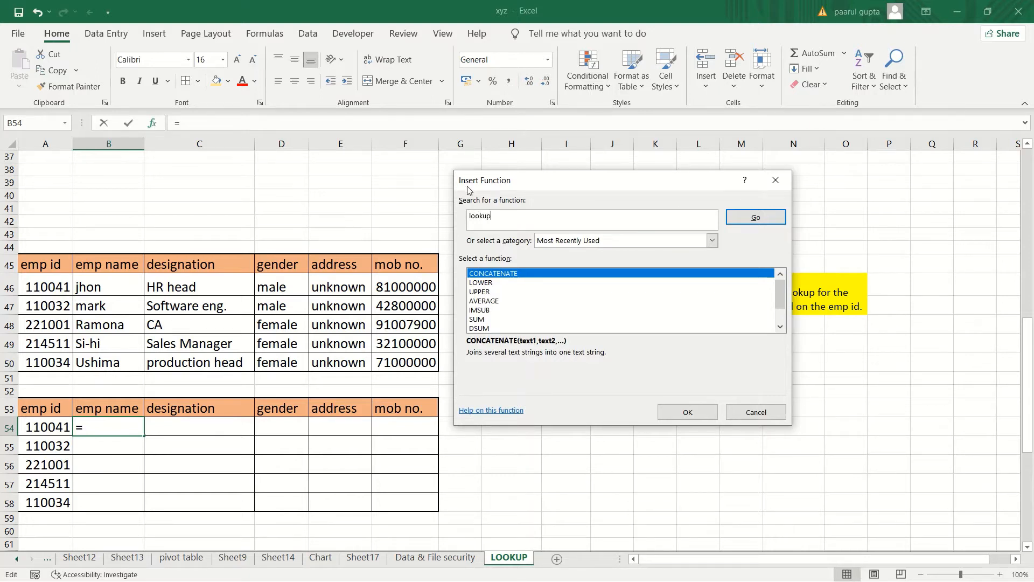
{"action": "key", "text": "Return"}
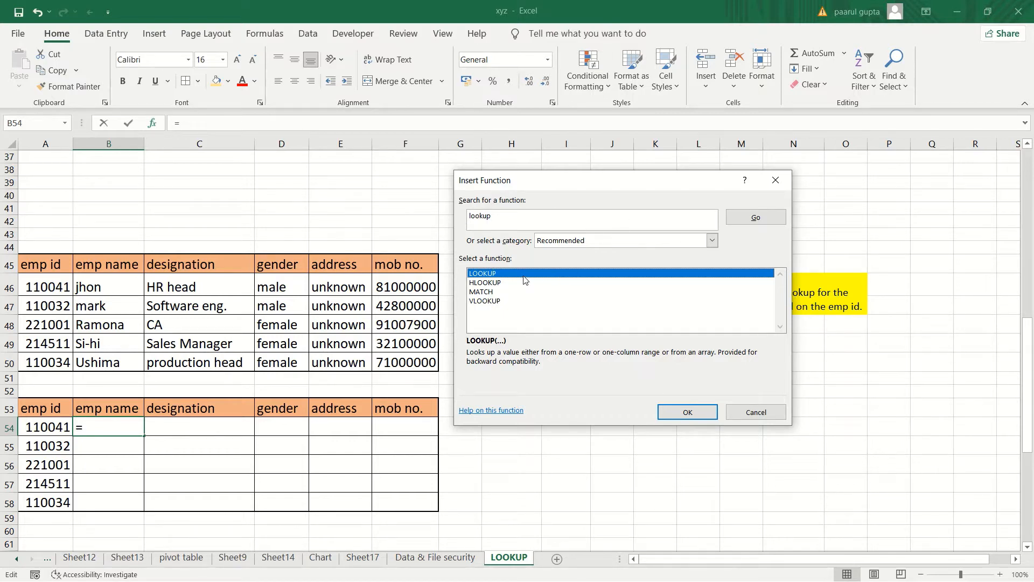
{"action": "left_click", "coordinate": [495, 302]}
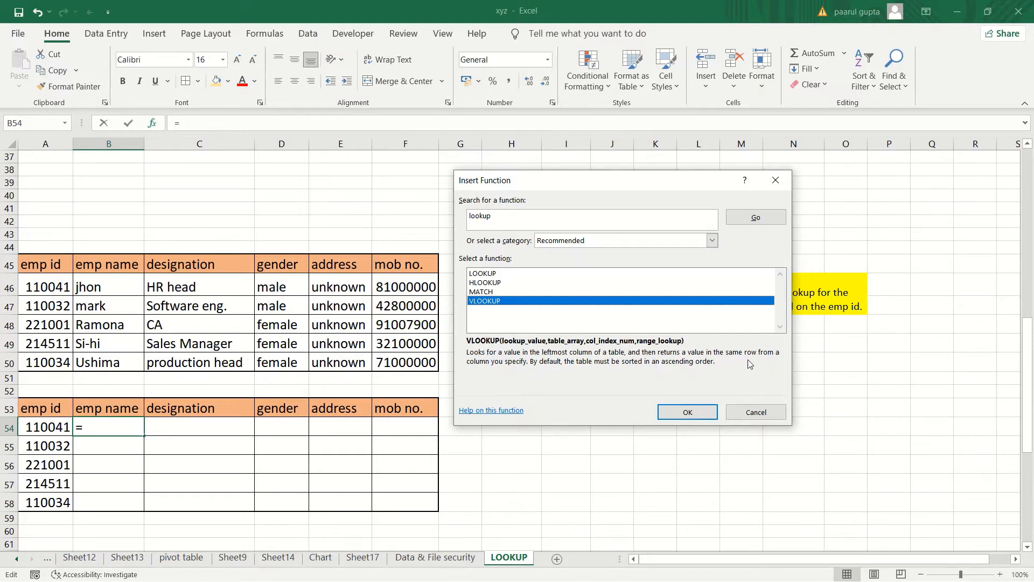
{"action": "left_click", "coordinate": [701, 412]}
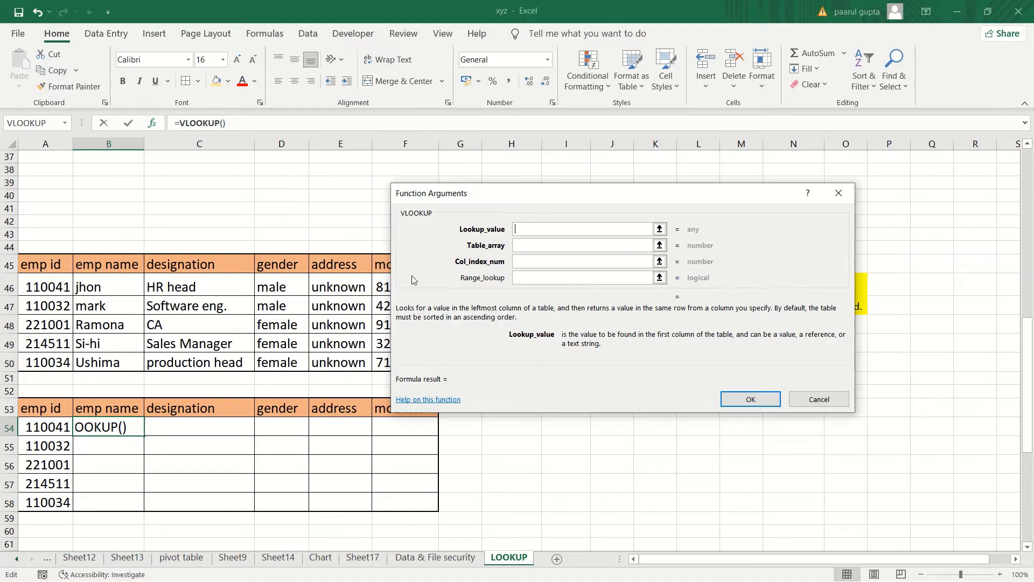
{"action": "left_click", "coordinate": [548, 246]}
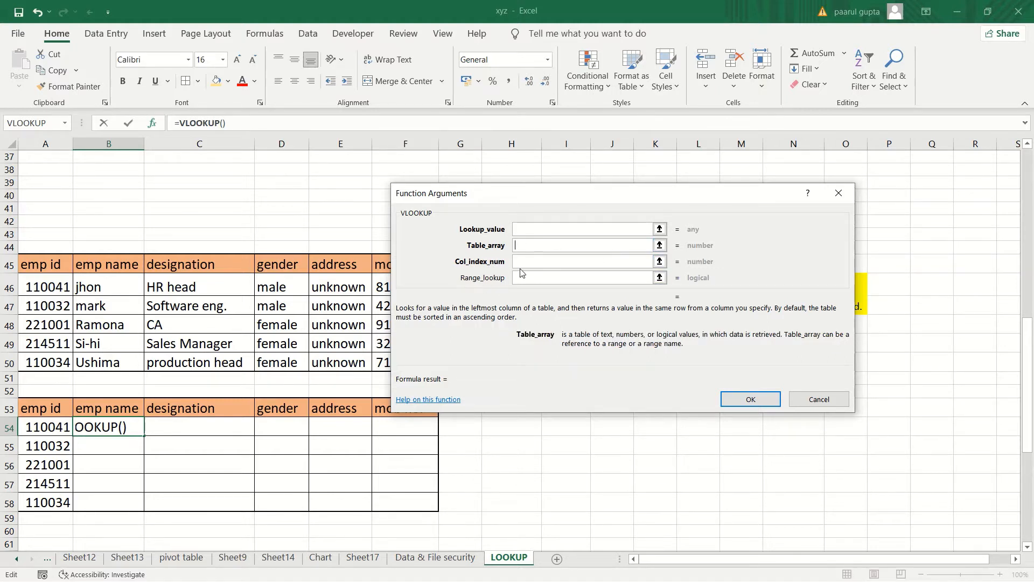
{"action": "left_click", "coordinate": [539, 266]}
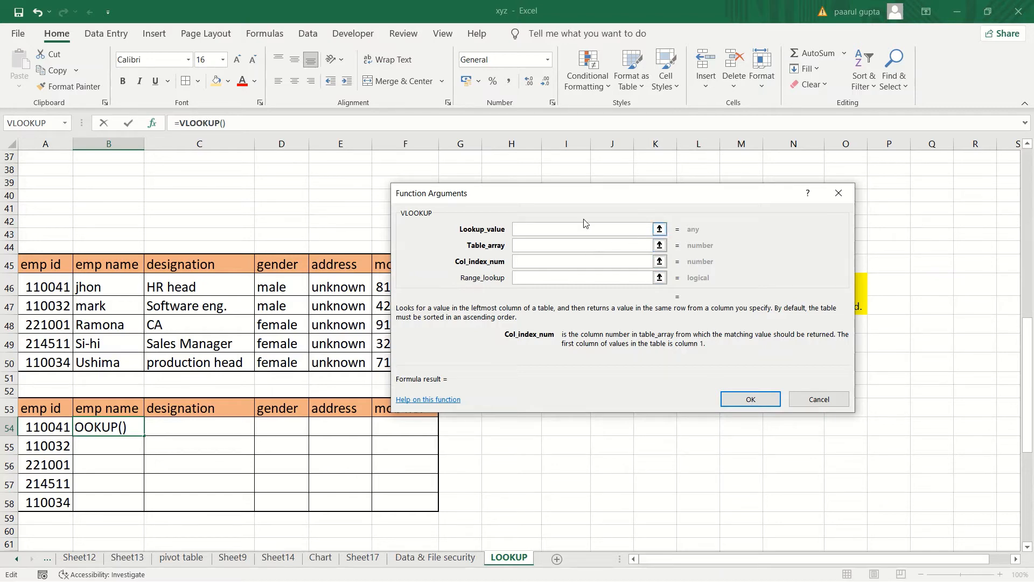
{"action": "left_click_drag", "start_coordinate": [548, 200], "coordinate": [617, 183]}
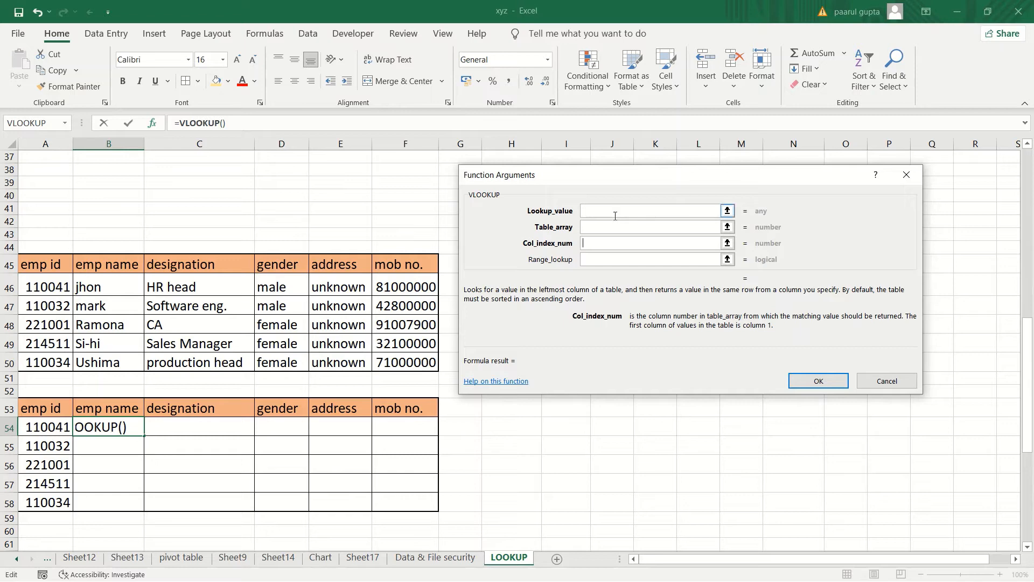
{"action": "left_click", "coordinate": [616, 212]}
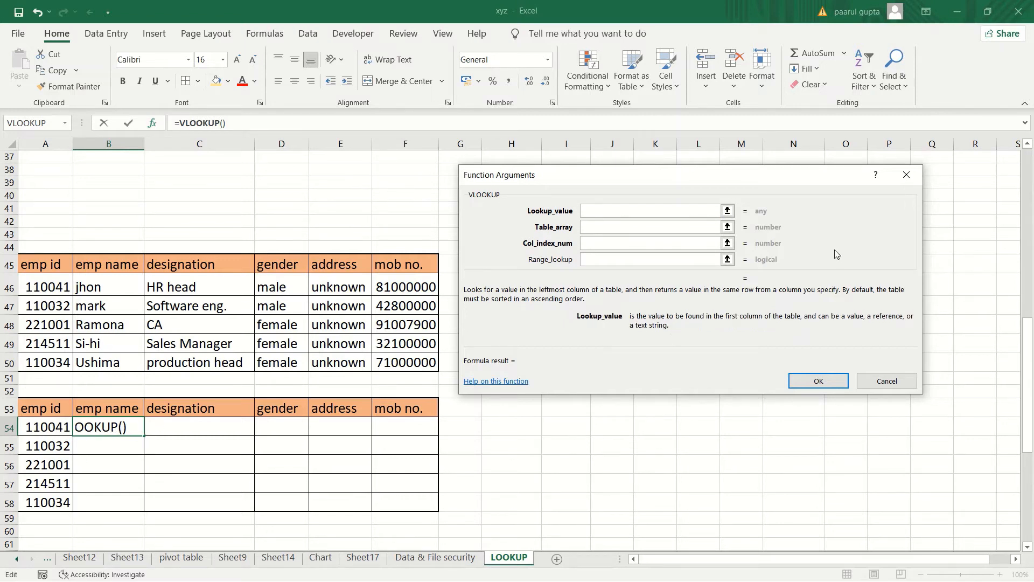
{"action": "left_click", "coordinate": [907, 173]}
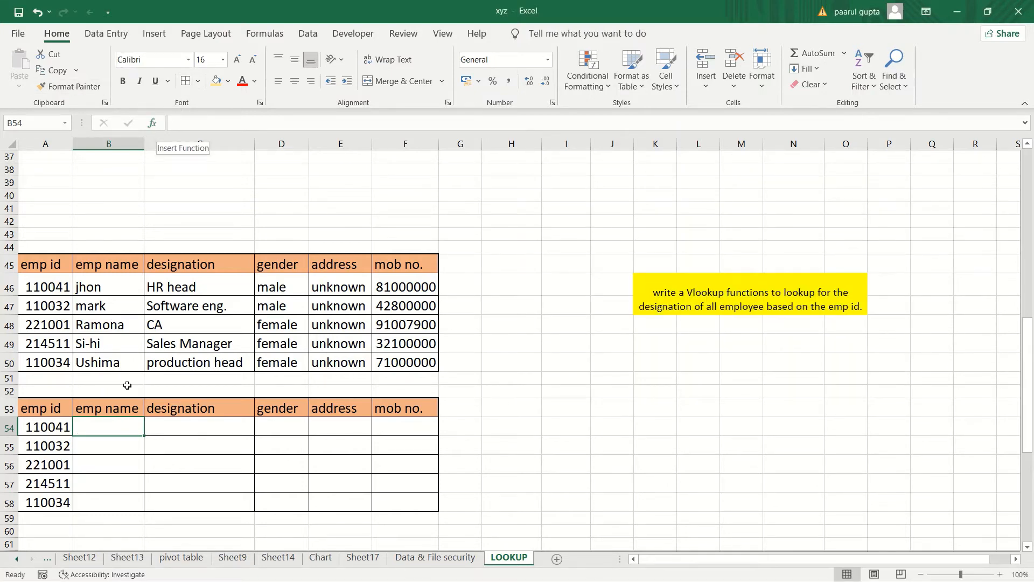
Insert a VLOOKUP function in cell B54 with the employee ID in A54 as its lookup value
{"action": "left_click", "coordinate": [154, 120]}
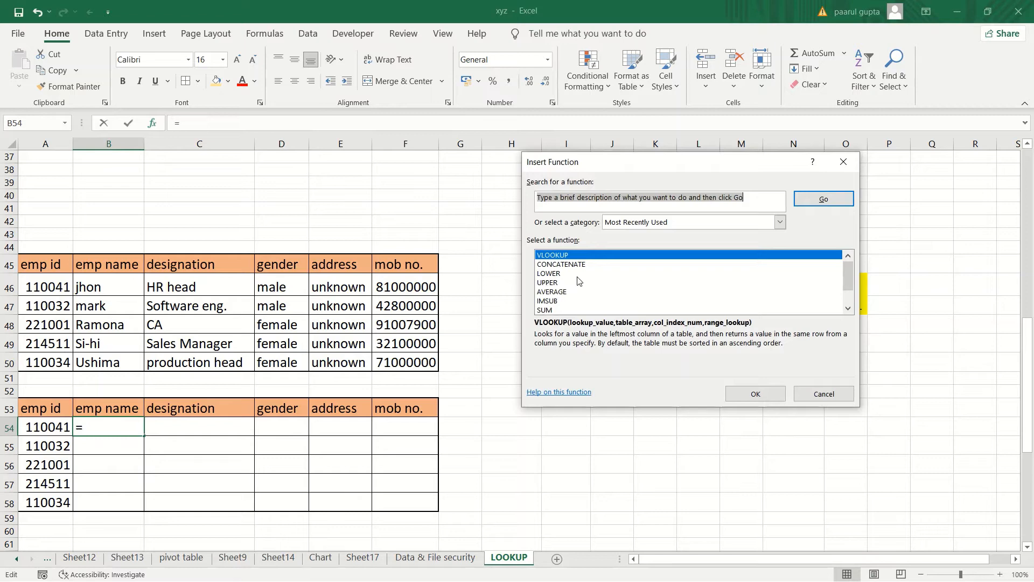
{"action": "left_click", "coordinate": [553, 258]}
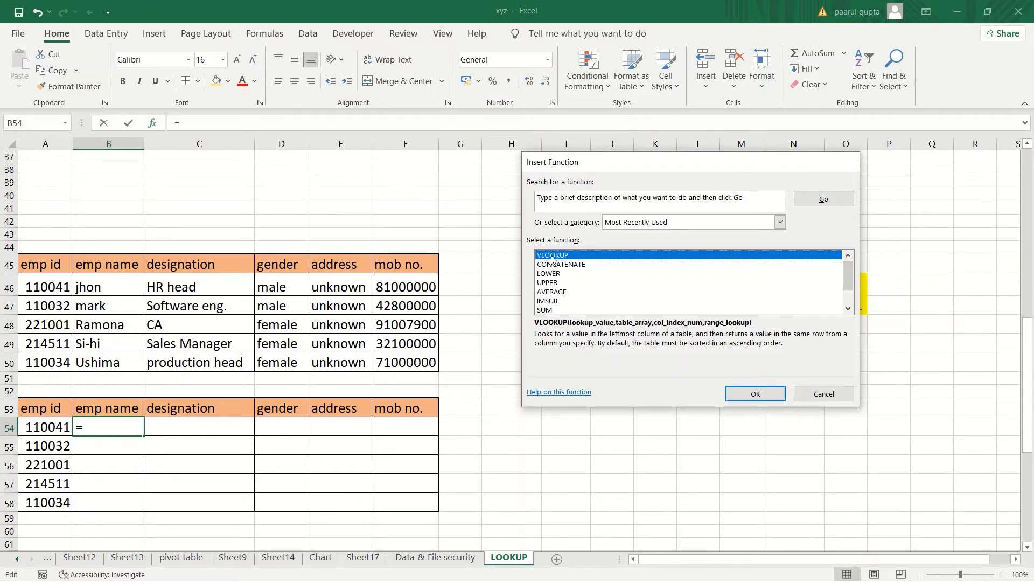
{"action": "double_click", "coordinate": [553, 258]}
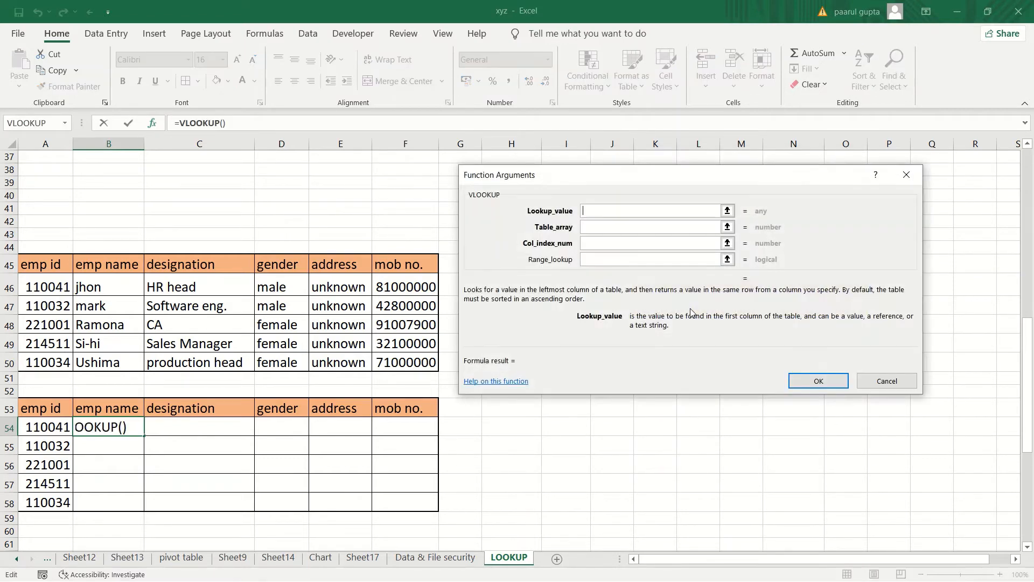
{"action": "left_click", "coordinate": [728, 211]}
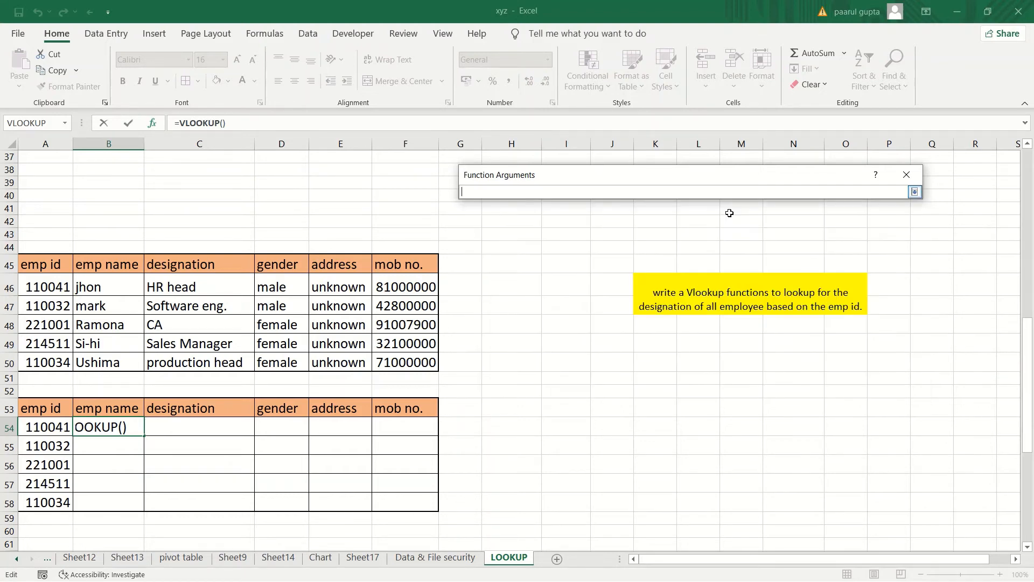
{"action": "left_click", "coordinate": [52, 429]}
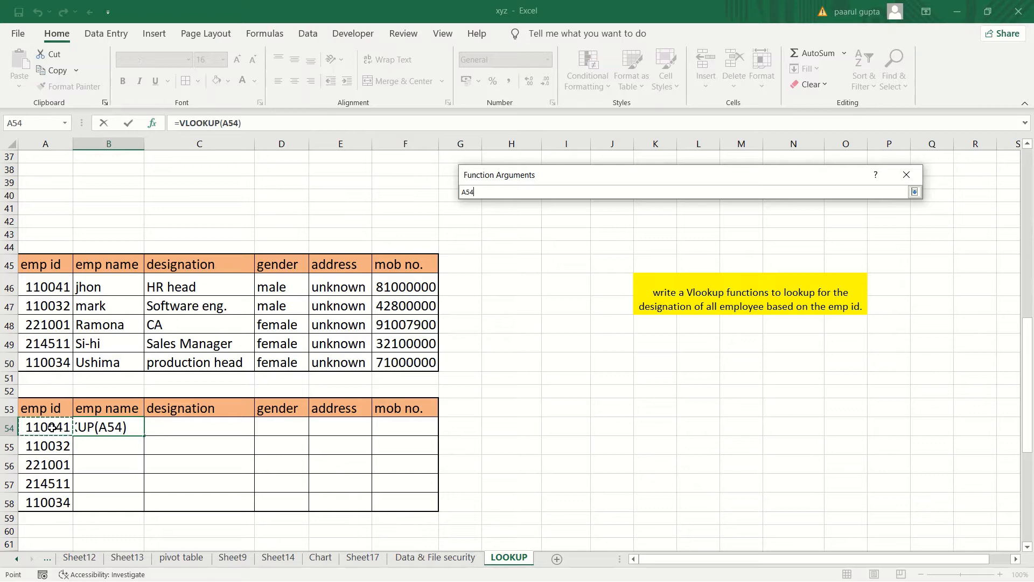
{"action": "left_click", "coordinate": [915, 192]}
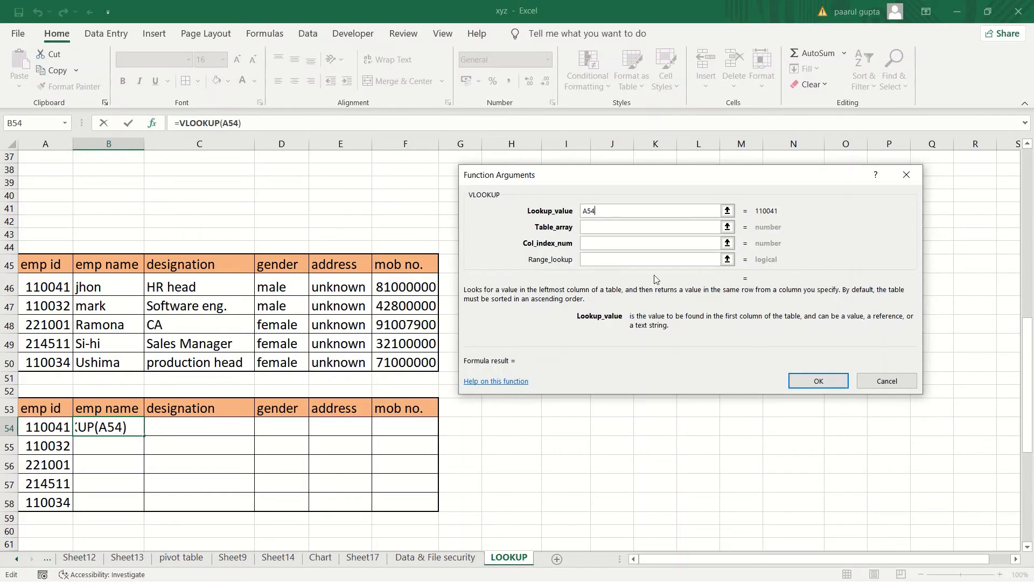
Set the VLOOKUP table array to the employee data in A46:F50
{"action": "left_click", "coordinate": [692, 232]}
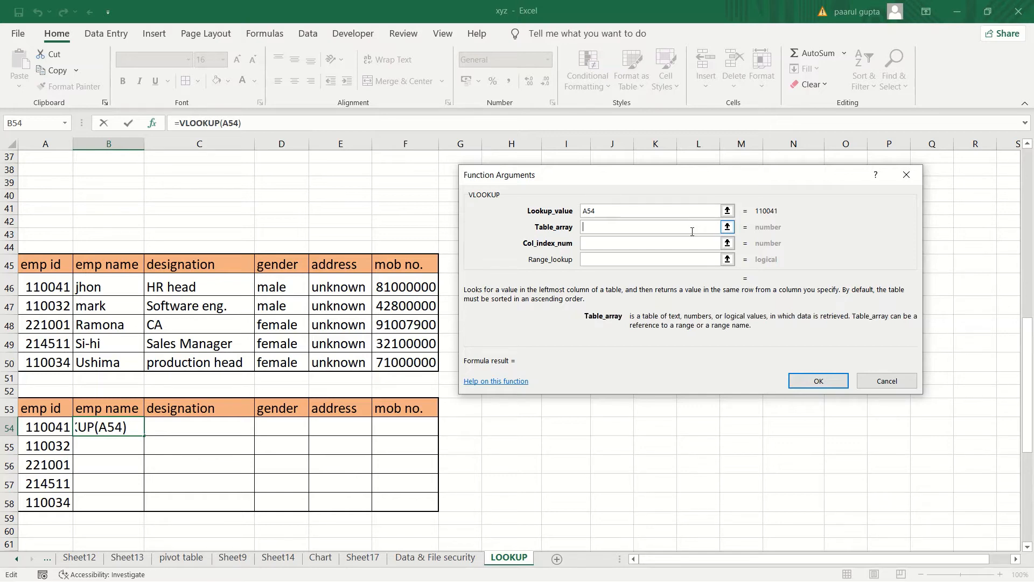
{"action": "left_click", "coordinate": [728, 227]}
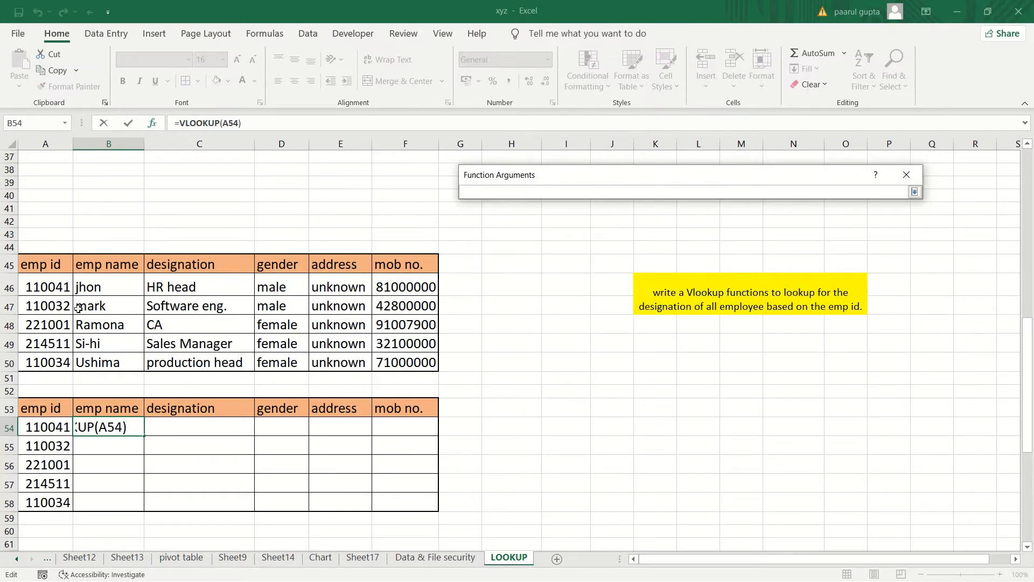
{"action": "left_click", "coordinate": [43, 286]}
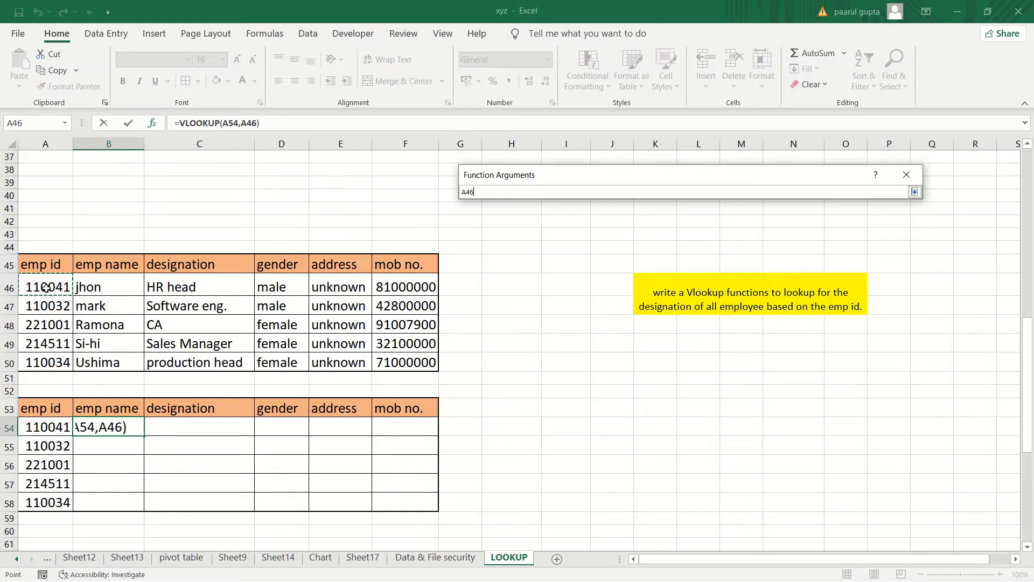
{"action": "left_click_drag", "start_coordinate": [63, 294], "coordinate": [392, 360]}
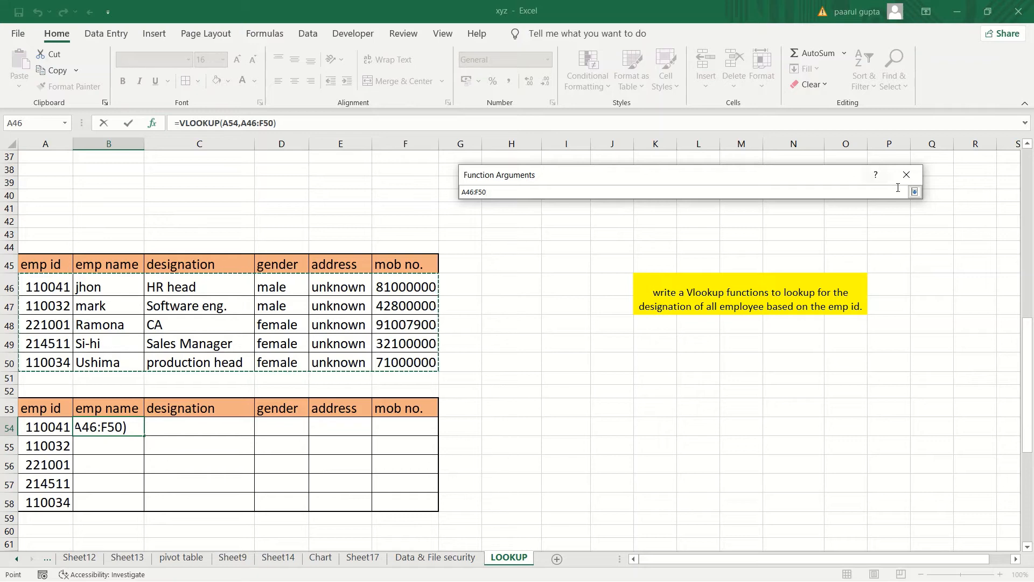
{"action": "left_click", "coordinate": [914, 192]}
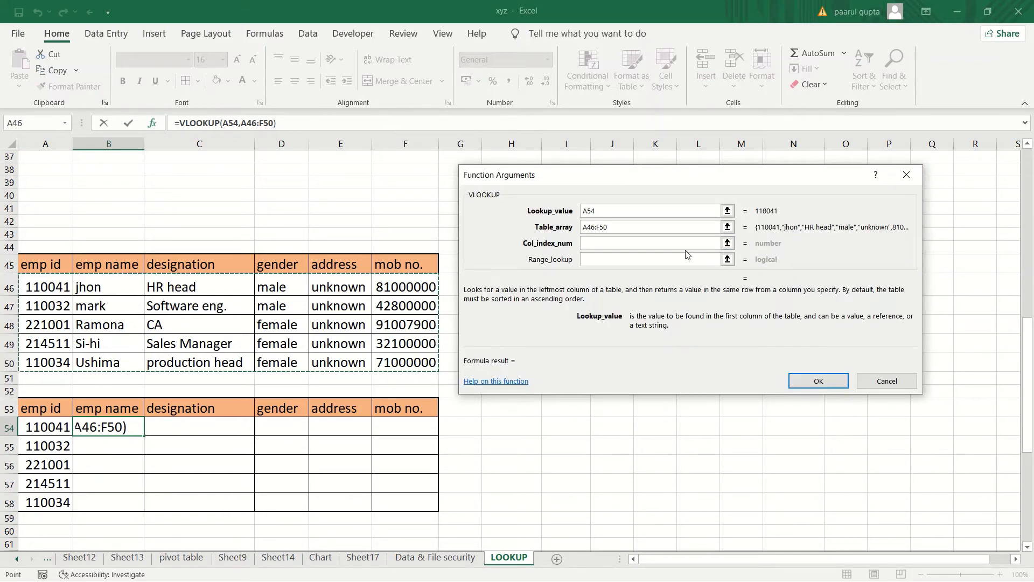
Set the VLOOKUP column index to 2 and the range lookup to 0, and insert the function in B54
{"action": "left_click", "coordinate": [726, 244]}
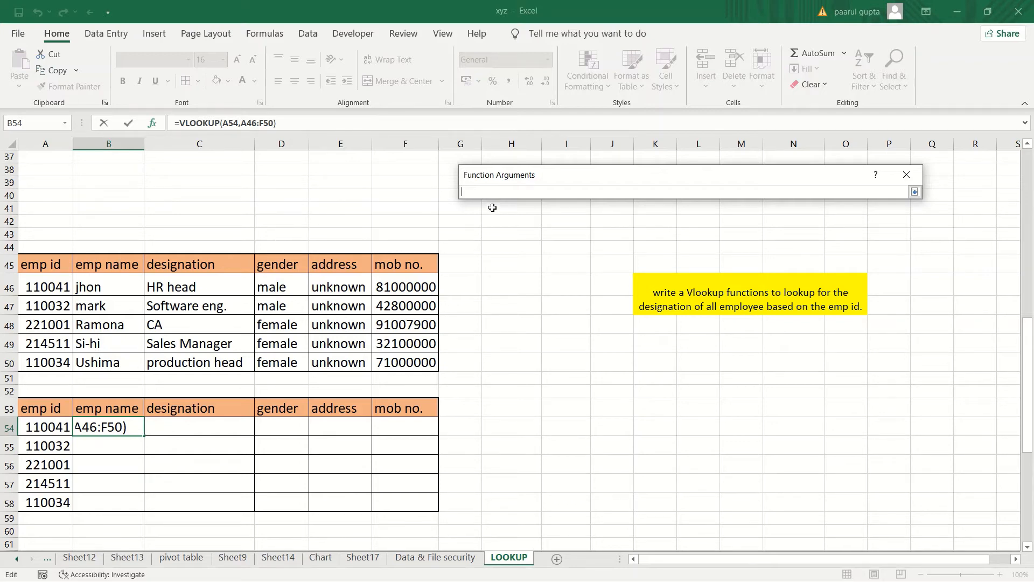
{"action": "type", "text": "2"}
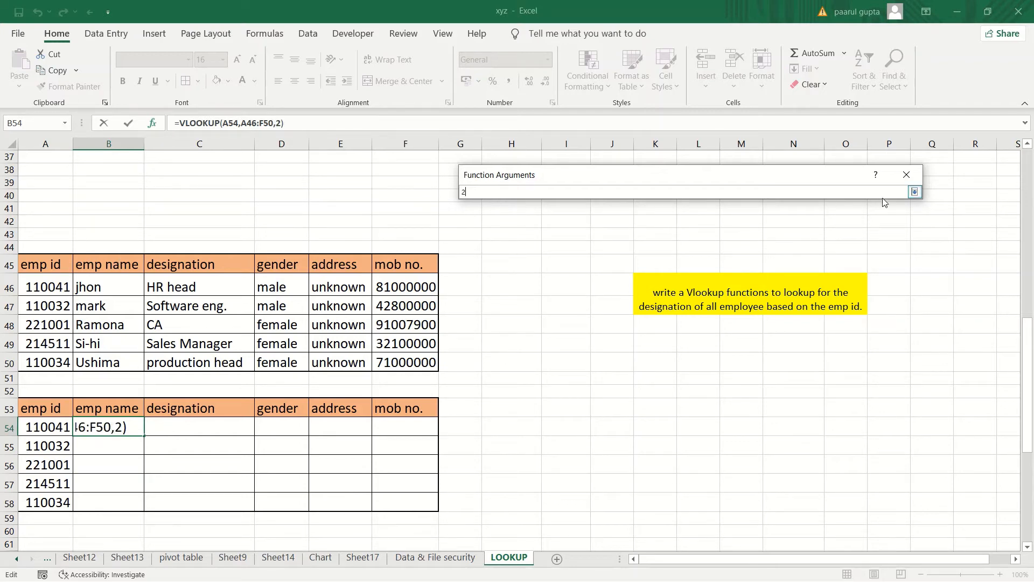
{"action": "left_click", "coordinate": [914, 192]}
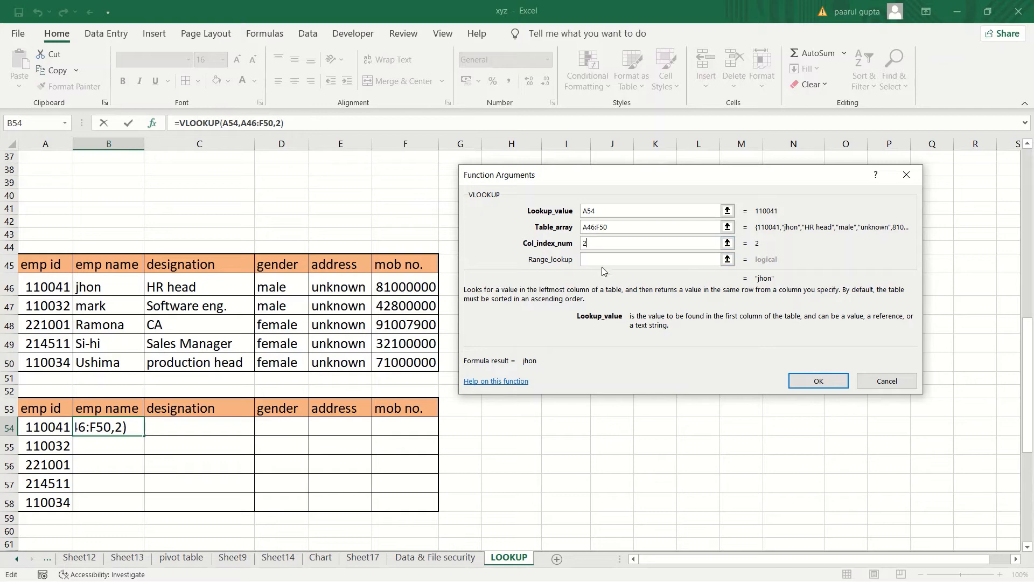
{"action": "left_click", "coordinate": [595, 260]}
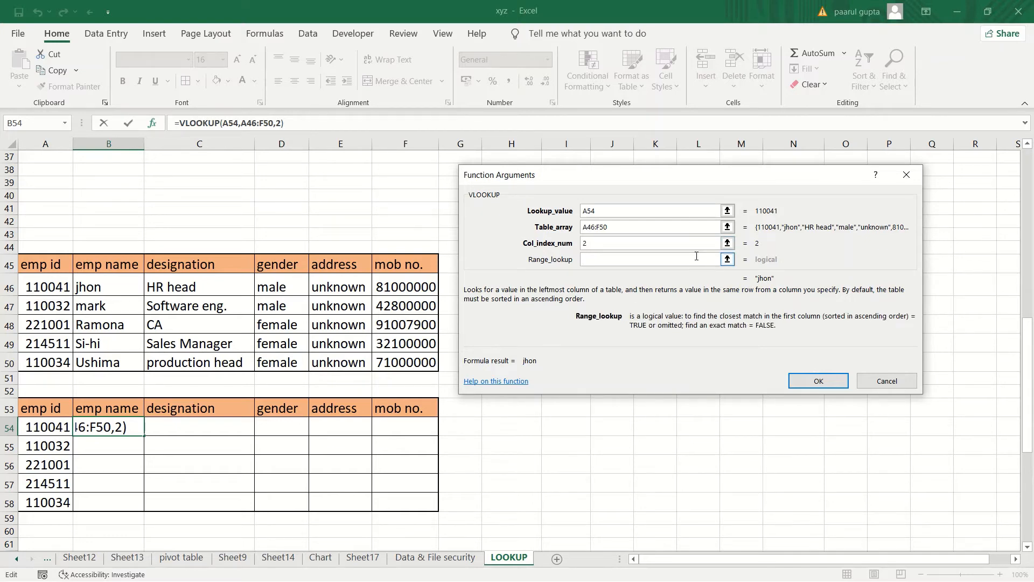
{"action": "type", "text": "0"}
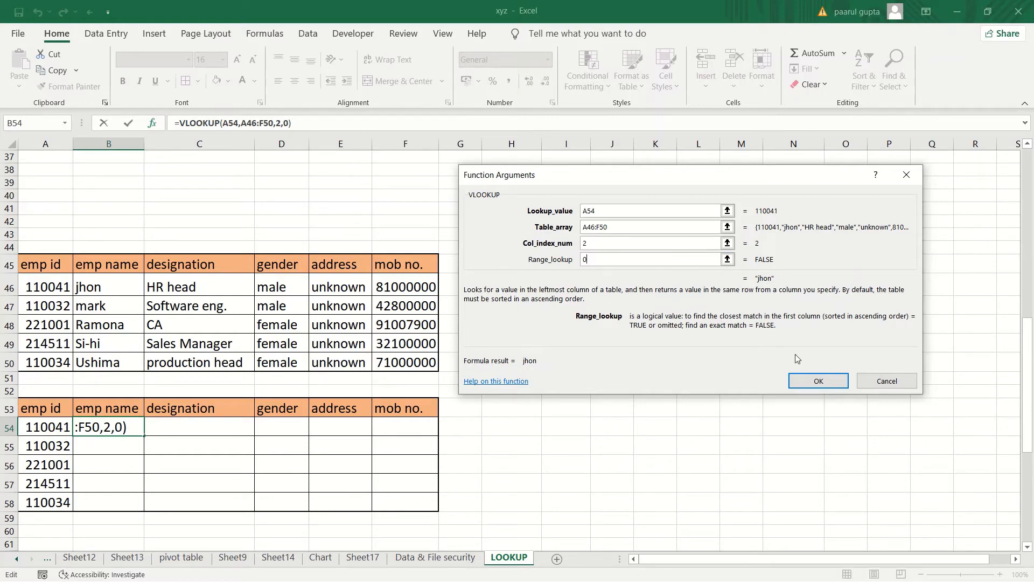
{"action": "left_click", "coordinate": [798, 377]}
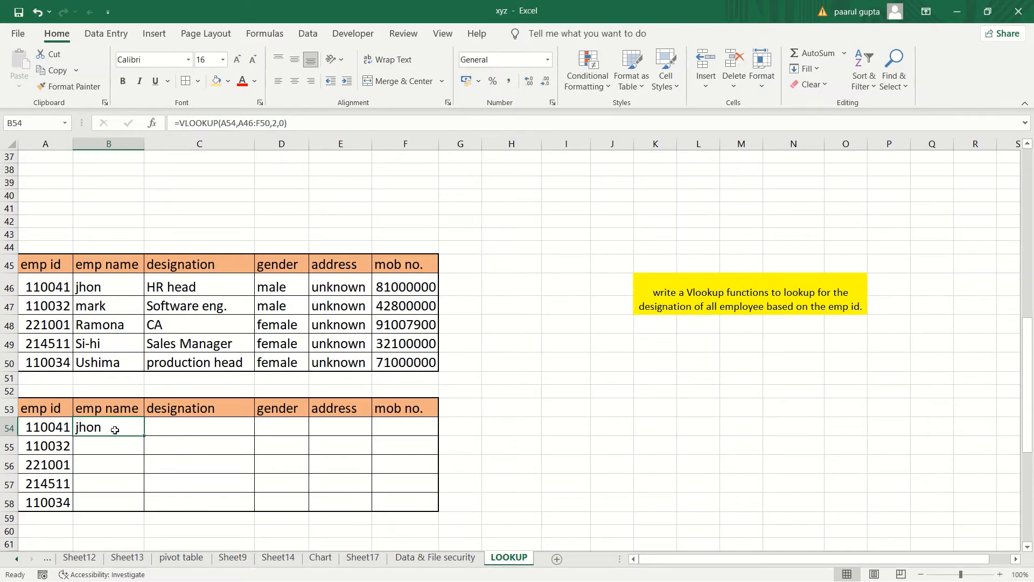
Sort the employee IDs in A54:A58 from smallest to largest, expanding the selection to the adjacent columns
{"action": "left_click", "coordinate": [60, 427]}
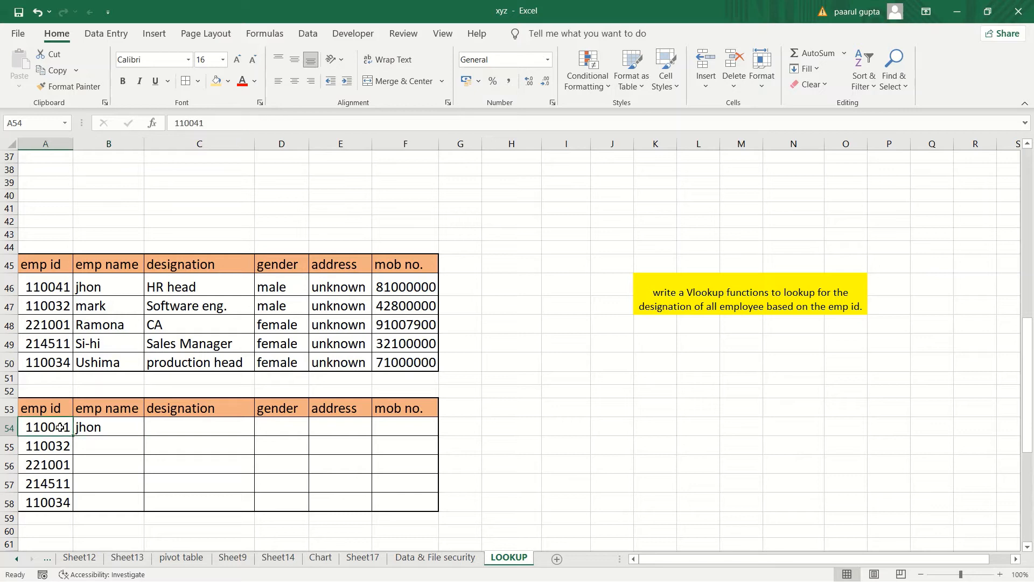
{"action": "left_click_drag", "start_coordinate": [60, 427], "coordinate": [64, 500]}
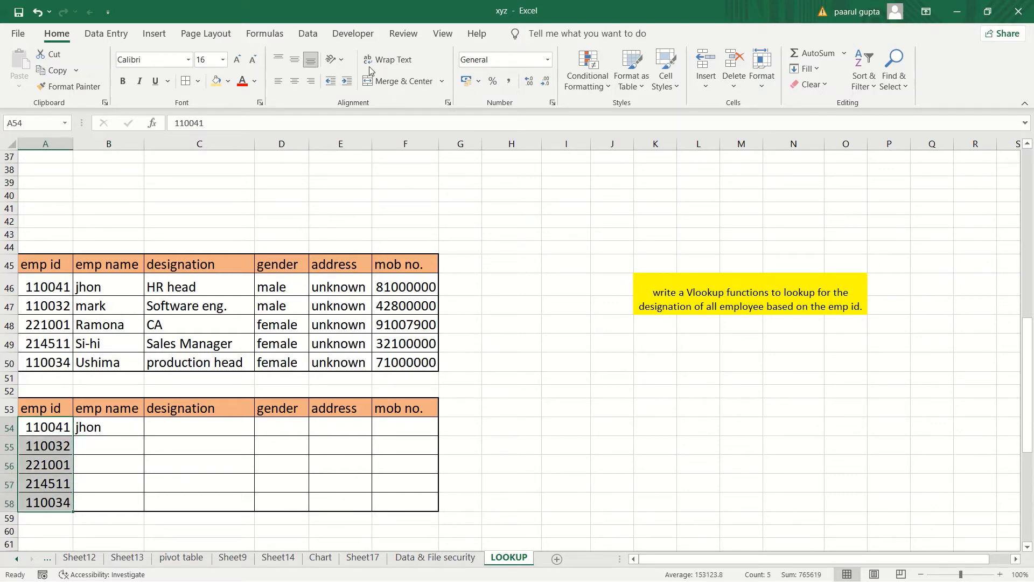
{"action": "left_click", "coordinate": [875, 85]}
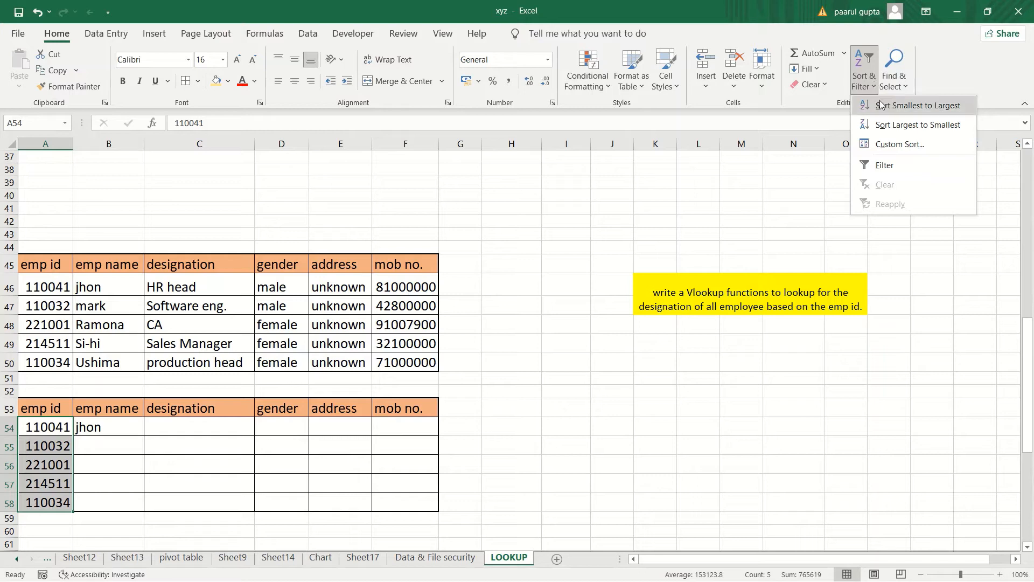
{"action": "left_click", "coordinate": [880, 102]}
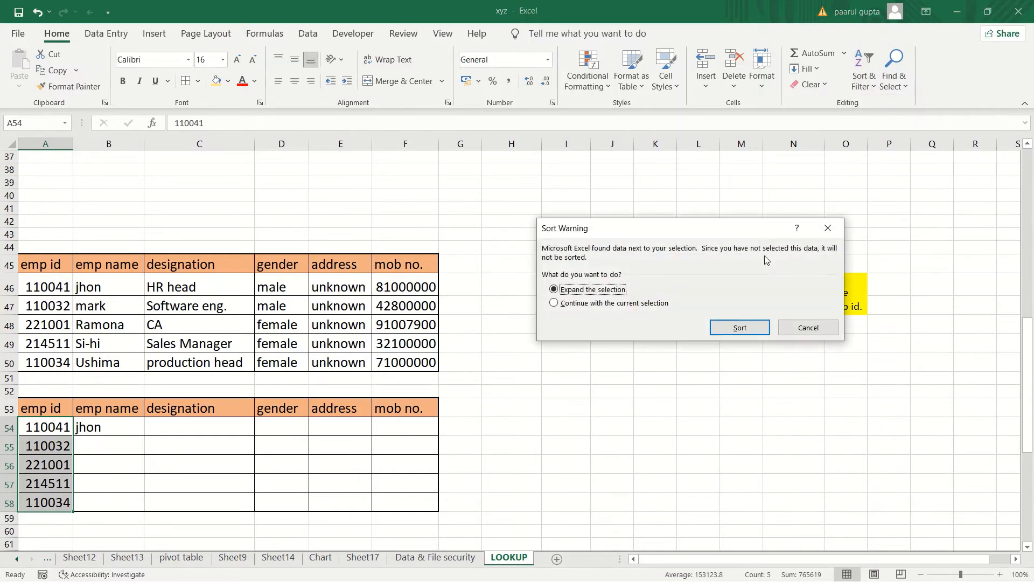
{"action": "left_click", "coordinate": [758, 333]}
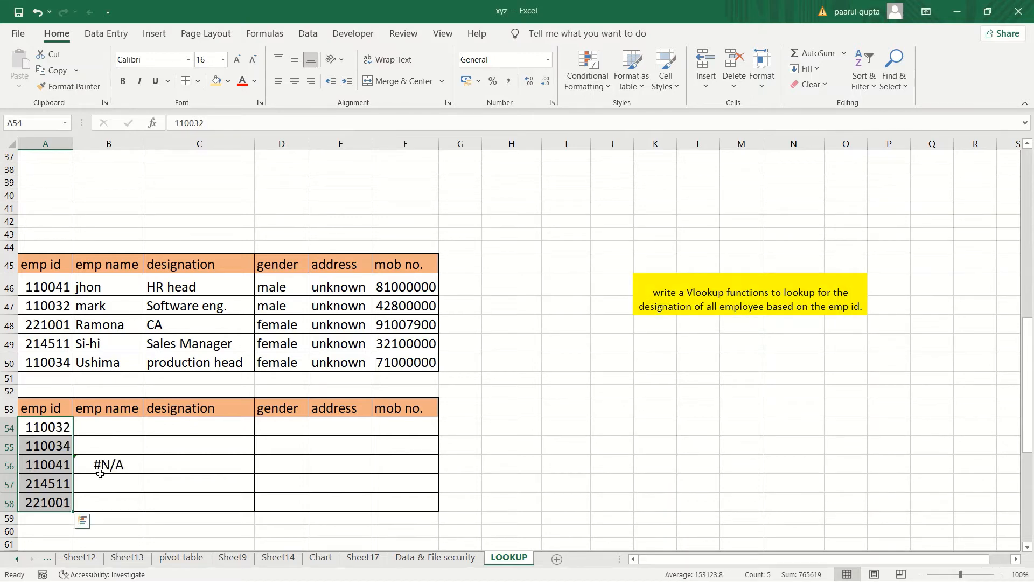
Inspect the table range in the VLOOKUP formula in B56 and clear that cell
{"action": "left_click", "coordinate": [135, 469]}
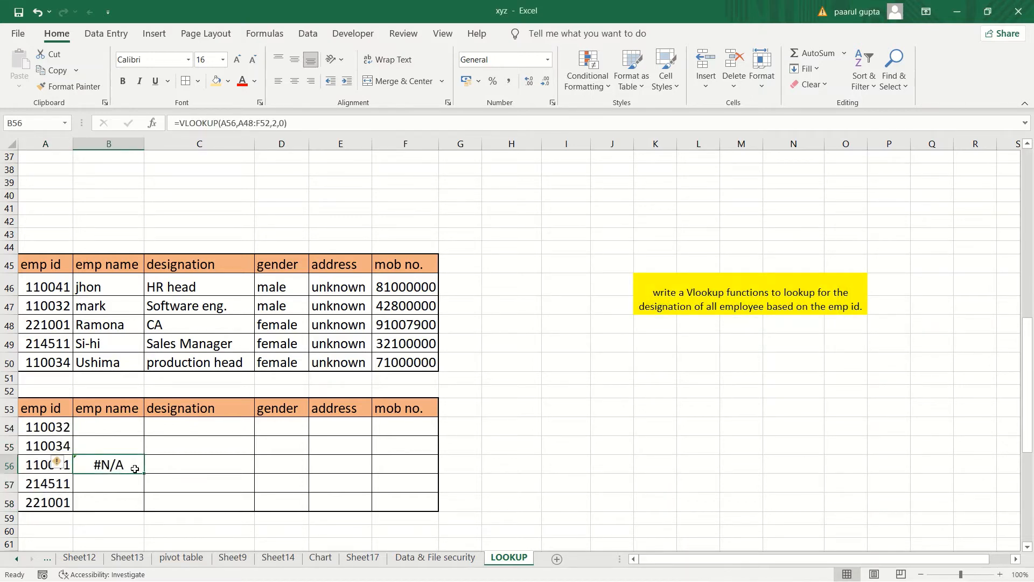
{"action": "left_click", "coordinate": [219, 469]}
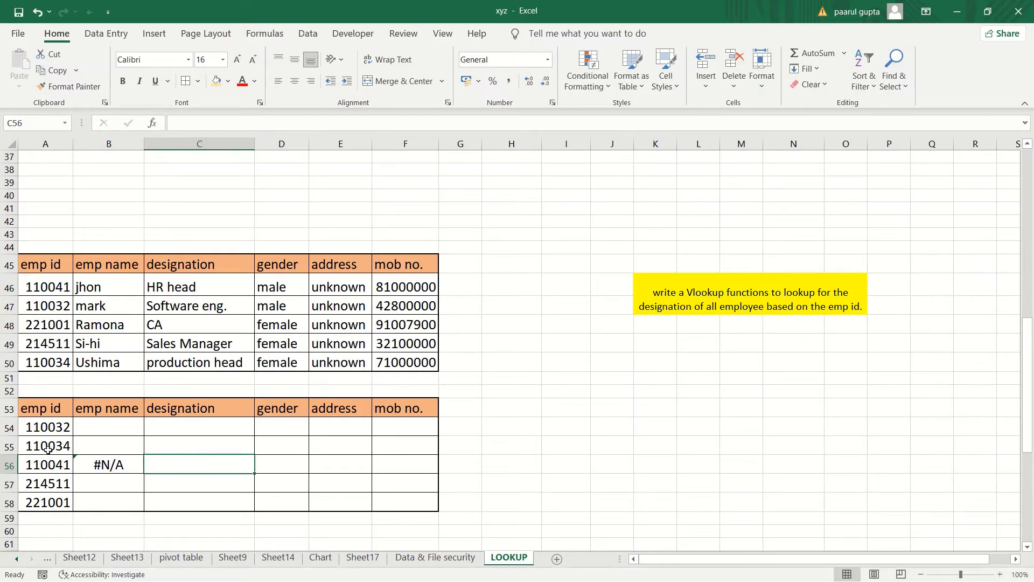
{"action": "left_click", "coordinate": [122, 465]}
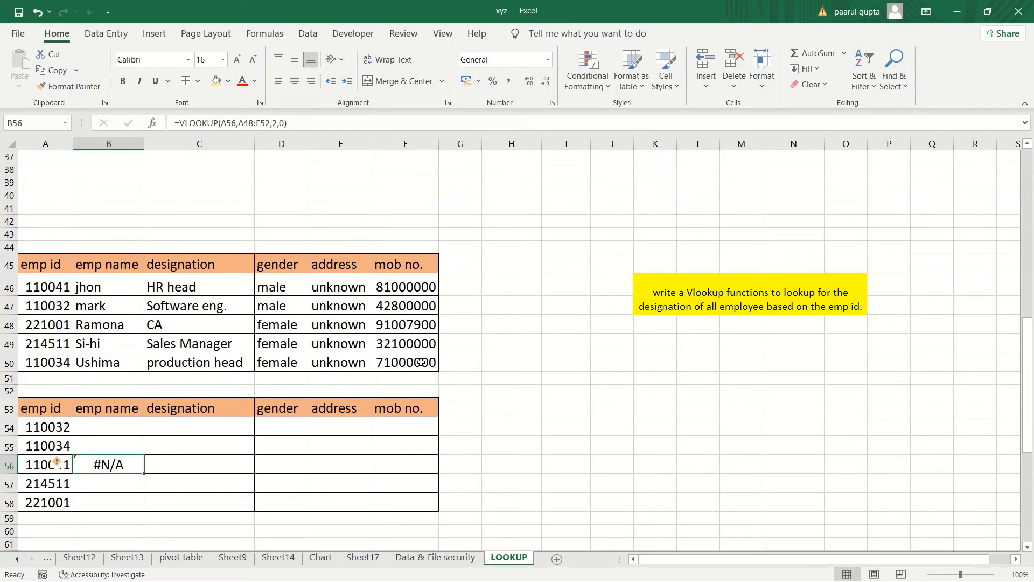
{"action": "left_click", "coordinate": [412, 388]}
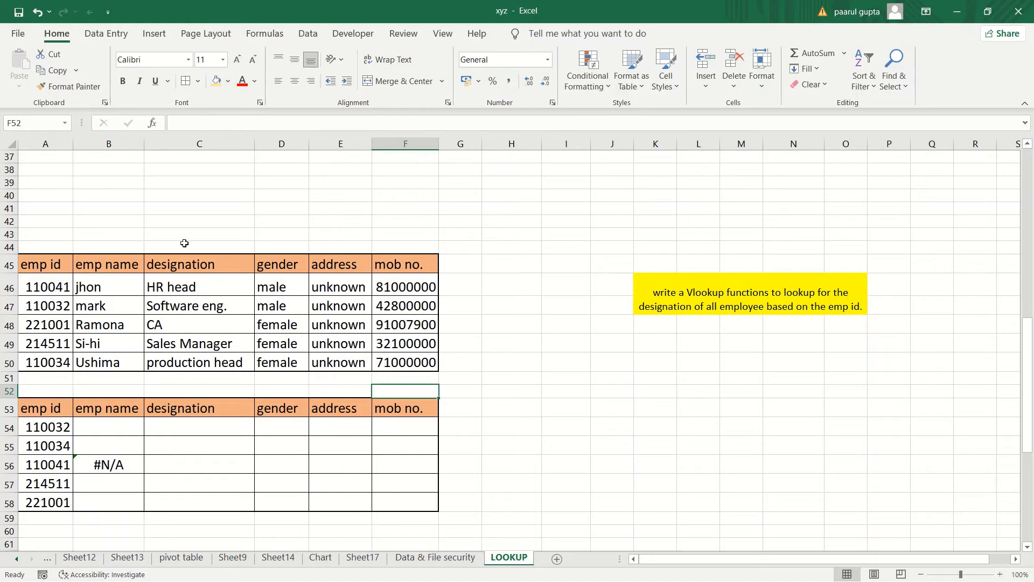
{"action": "left_click", "coordinate": [92, 469]}
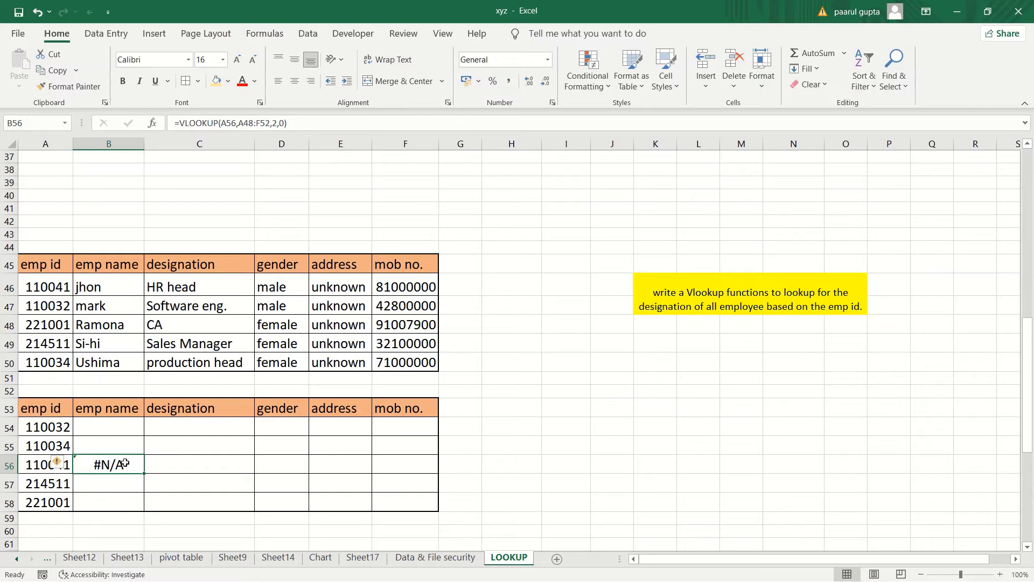
{"action": "key", "text": "BackSpace"}
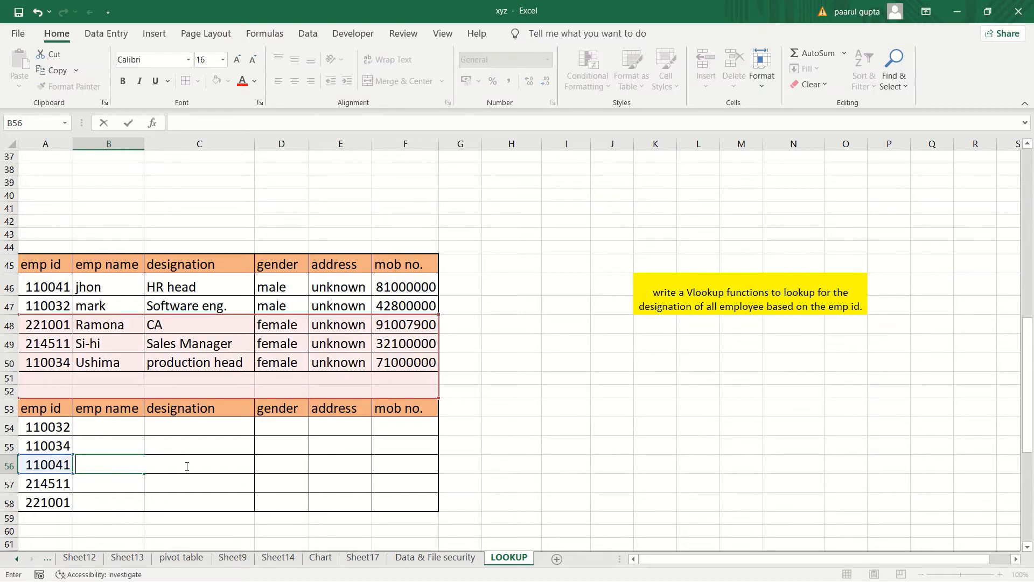
Start a VLOOKUP formula in B54 with the employee ID in A54 as the lookup value
{"action": "left_click", "coordinate": [90, 426]}
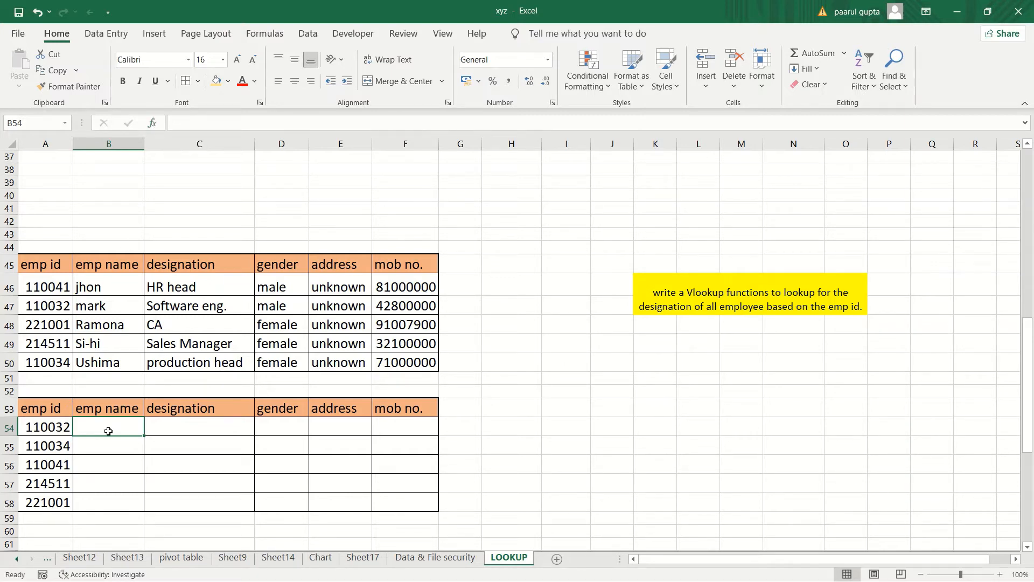
{"action": "type", "text": "=v"}
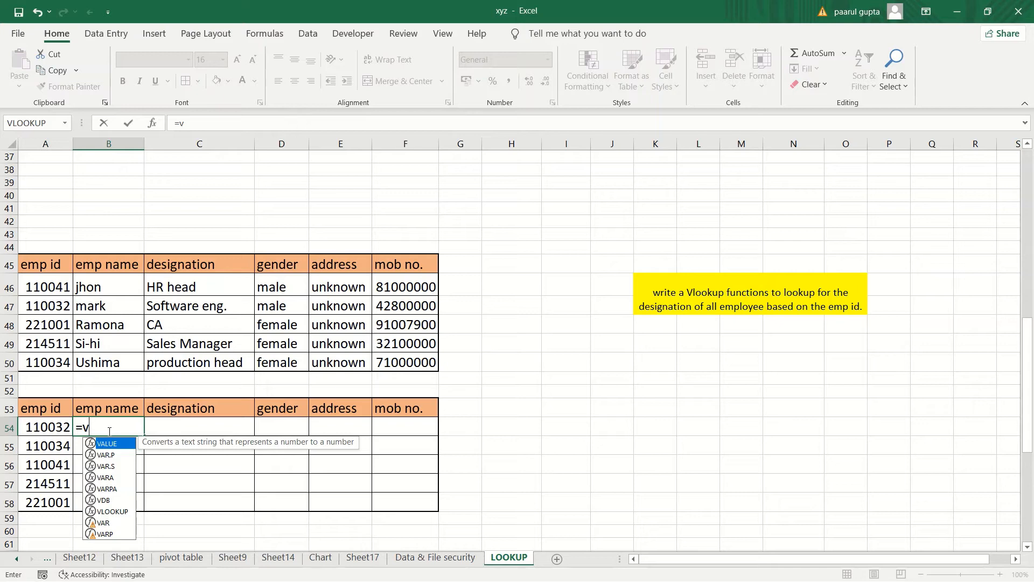
{"action": "left_click", "coordinate": [109, 512]}
{"action": "double_click", "coordinate": [108, 510]}
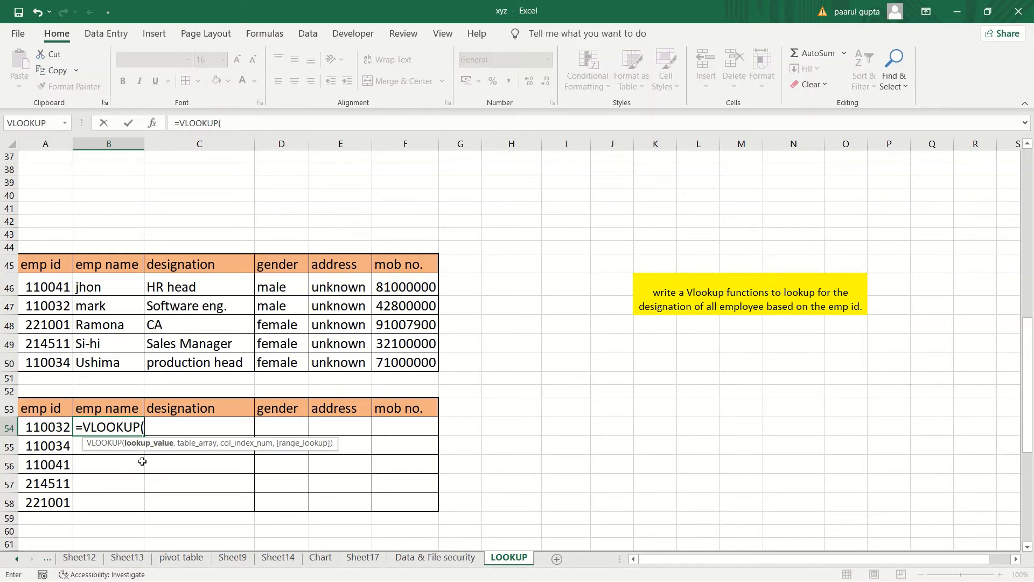
{"action": "left_click", "coordinate": [55, 427]}
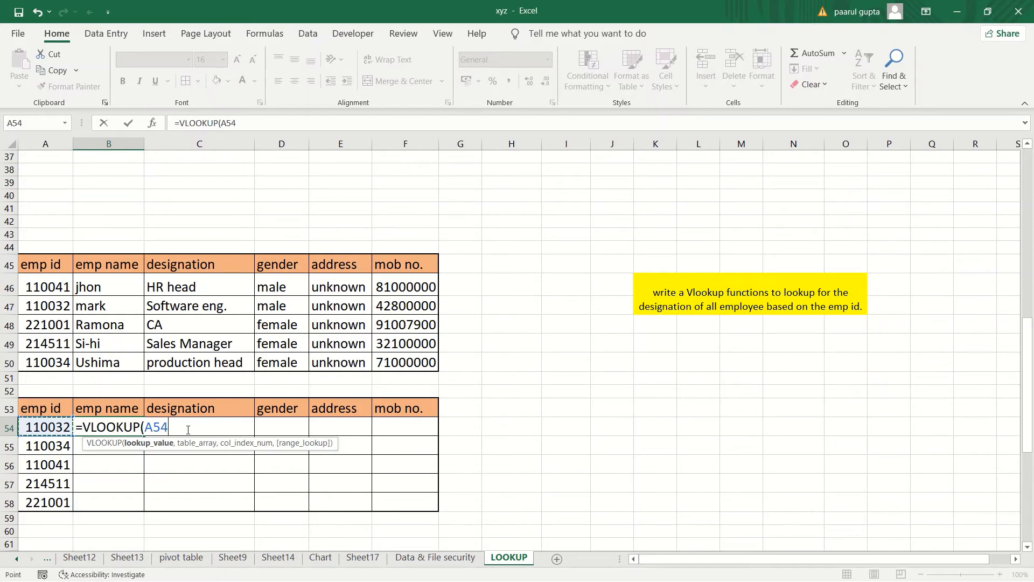
{"action": "type", "text": ","}
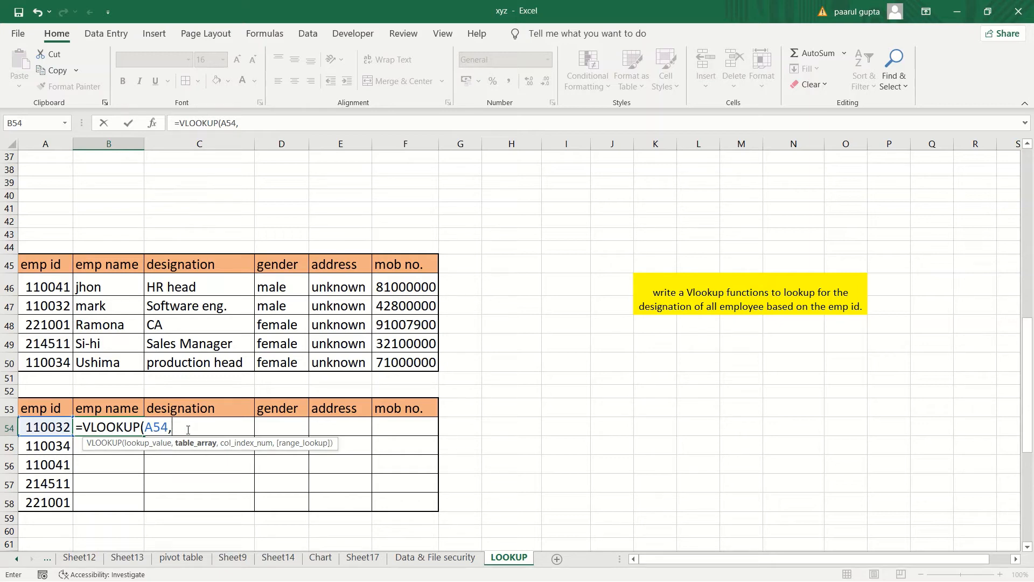
{"action": "key", "text": "BackSpace"}
{"action": "type", "text": ","}
Complete the B54 formula with table array A46:F50, column index 3 and range lookup 0
{"action": "left_click_drag", "start_coordinate": [48, 285], "coordinate": [400, 358]}
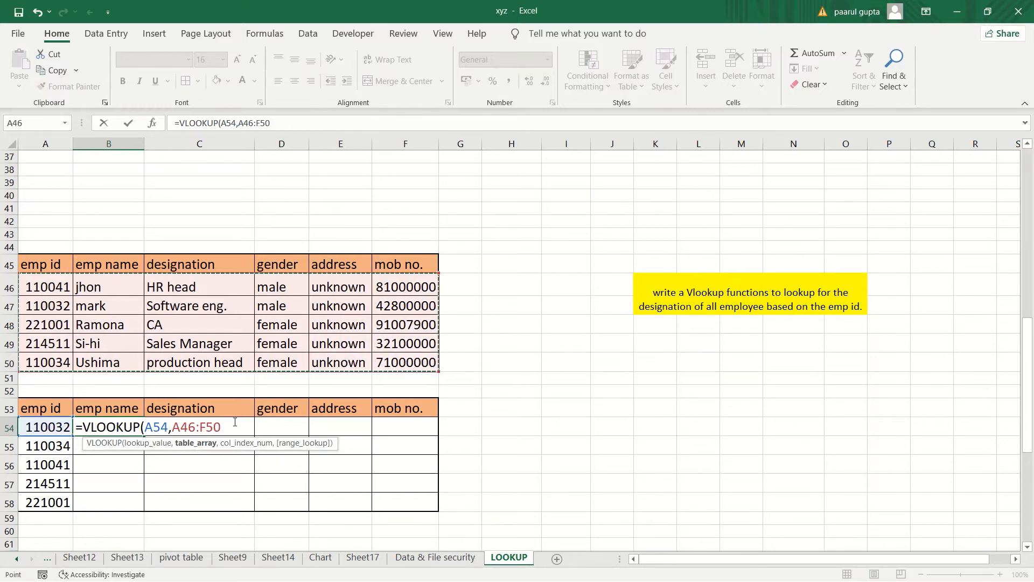
{"action": "type", "text": ","}
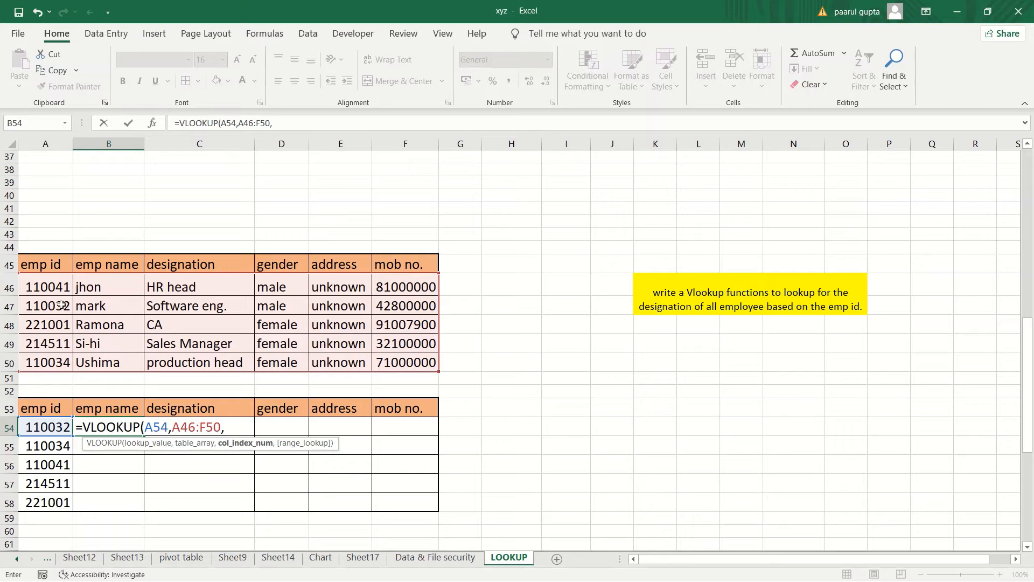
{"action": "type", "text": "3,"}
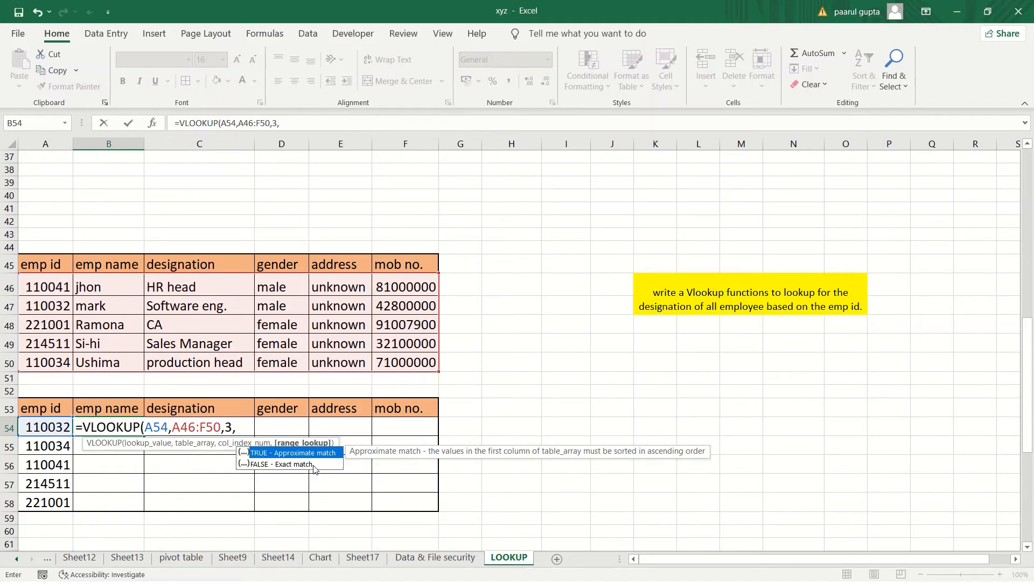
{"action": "type", "text": "0)"}
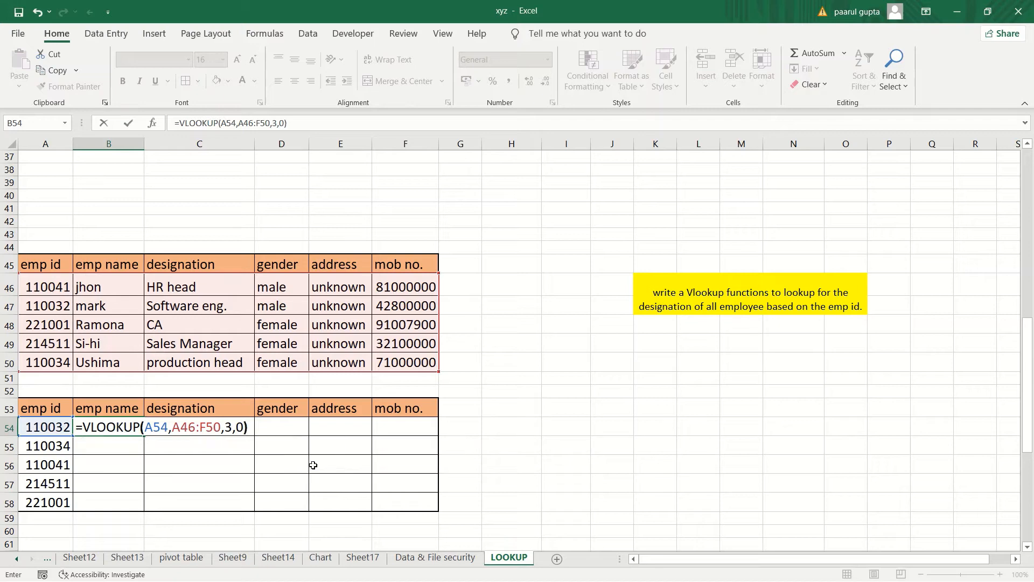
{"action": "key", "text": "Return"}
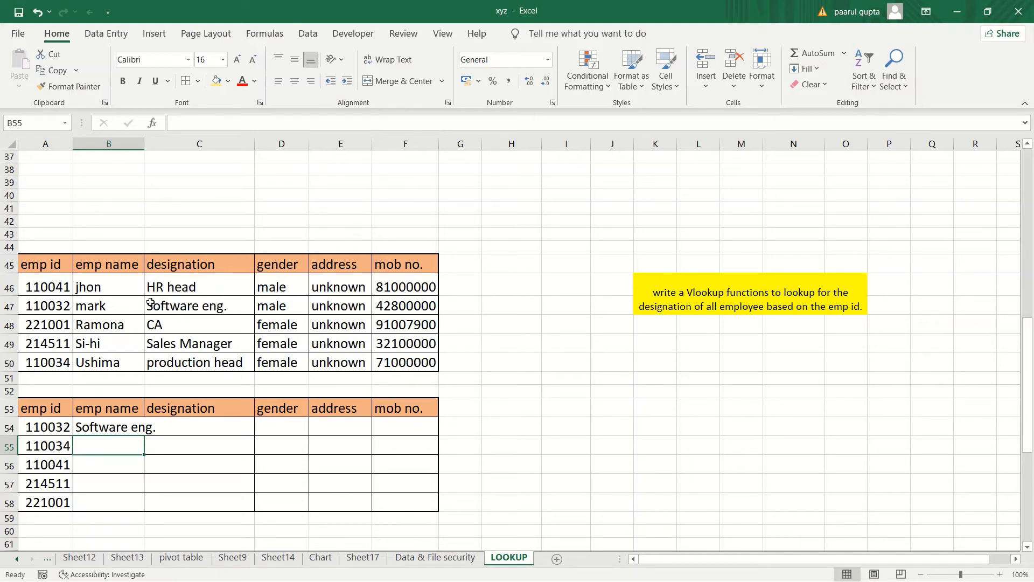
Change the column index in the B54 VLOOKUP formula to 2 so it looks up the employee name
{"action": "left_click", "coordinate": [106, 429]}
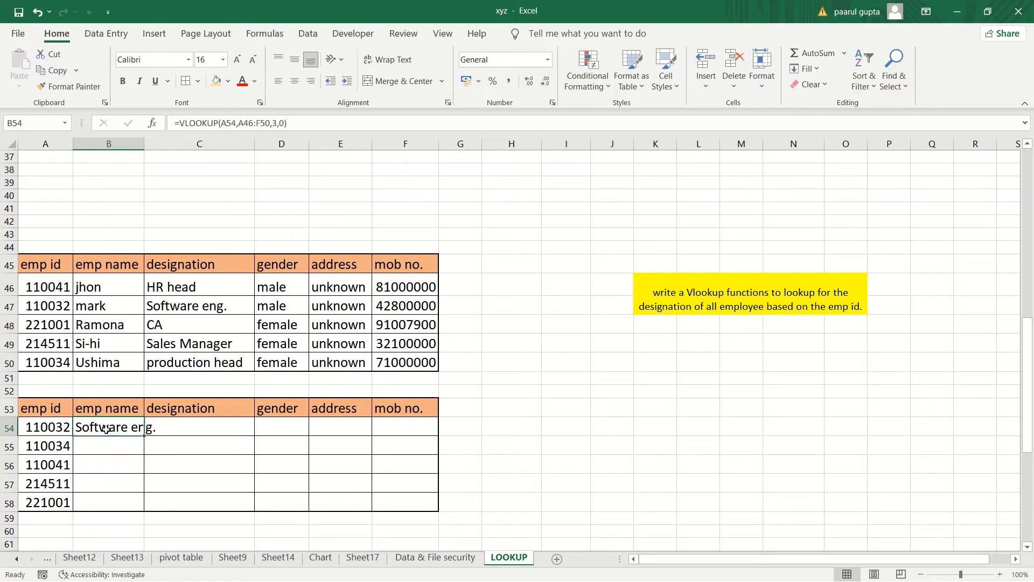
{"action": "left_click", "coordinate": [278, 123]}
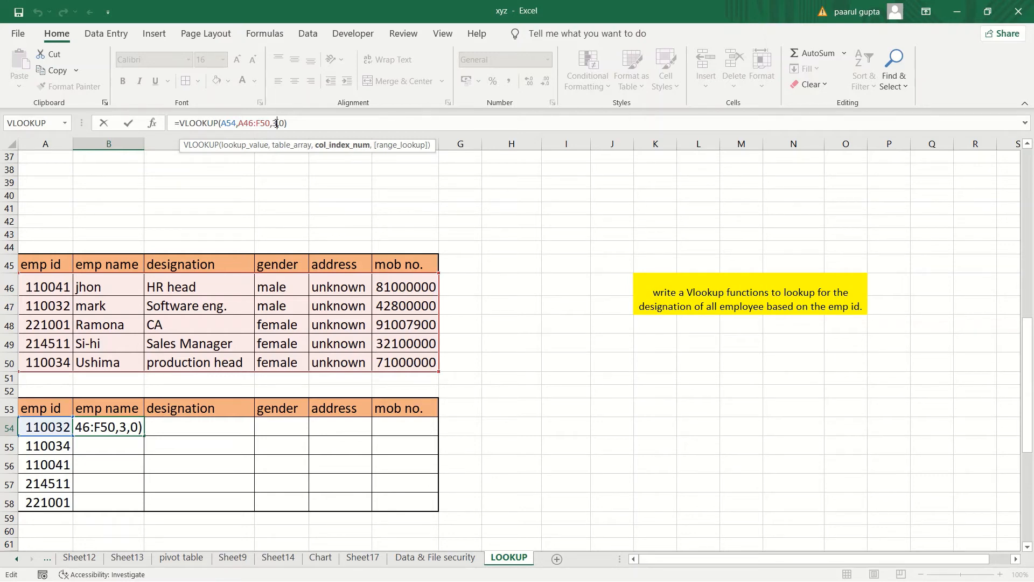
{"action": "key", "text": "BackSpace"}
{"action": "type", "text": "2"}
{"action": "key", "text": "Return"}
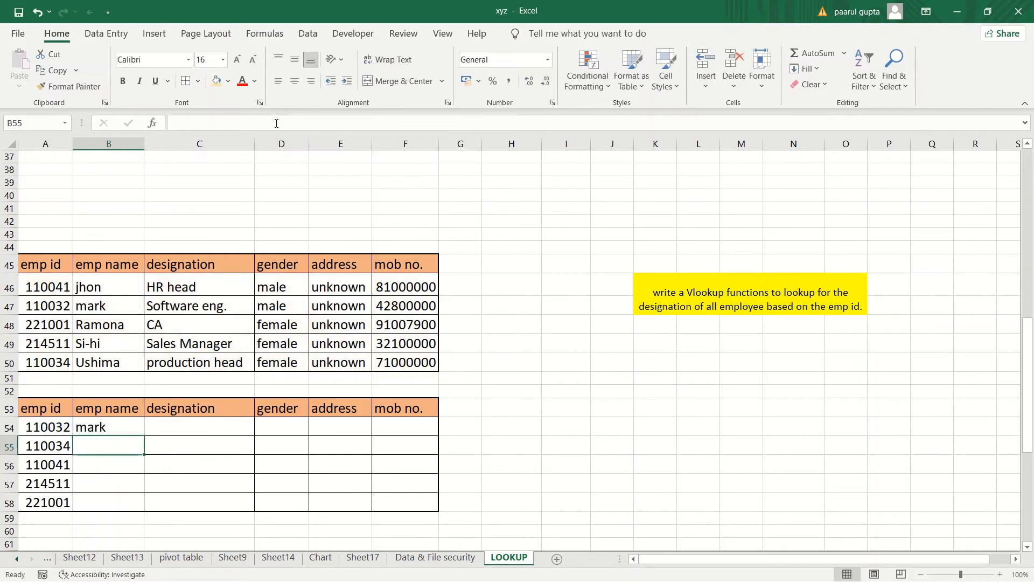
Try to fill the B54 VLOOKUP formula down through B58, and undo the fill
{"action": "left_click", "coordinate": [118, 426]}
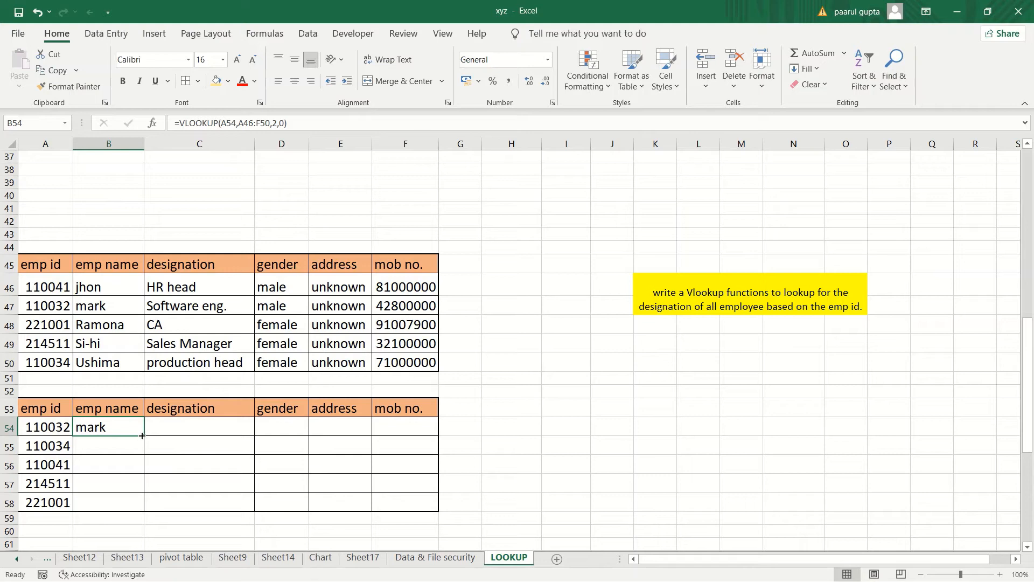
{"action": "left_click_drag", "start_coordinate": [143, 435], "coordinate": [143, 510]}
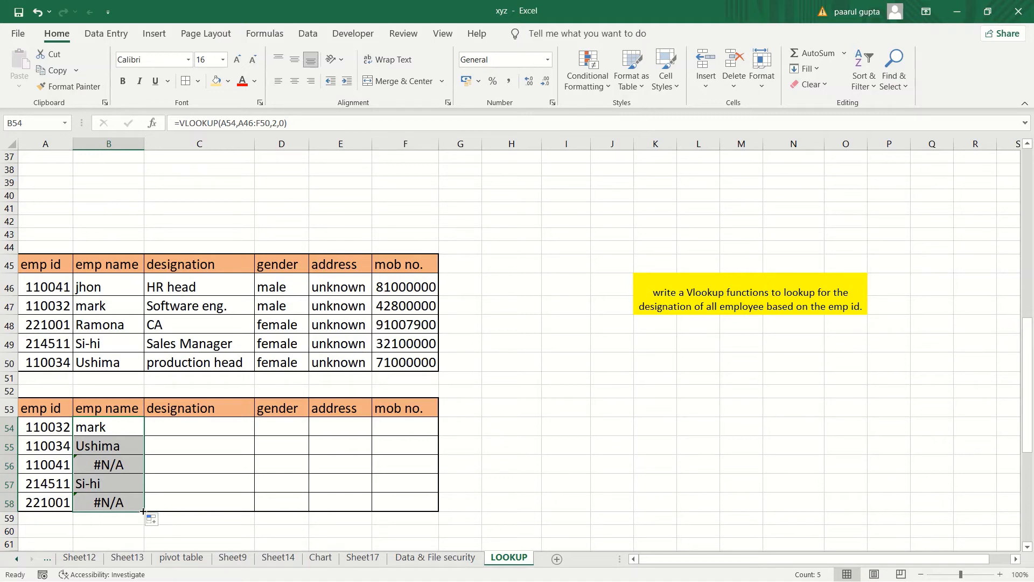
{"action": "left_click_drag", "start_coordinate": [143, 511], "coordinate": [144, 511]}
{"action": "key", "text": "ctrl+z"}
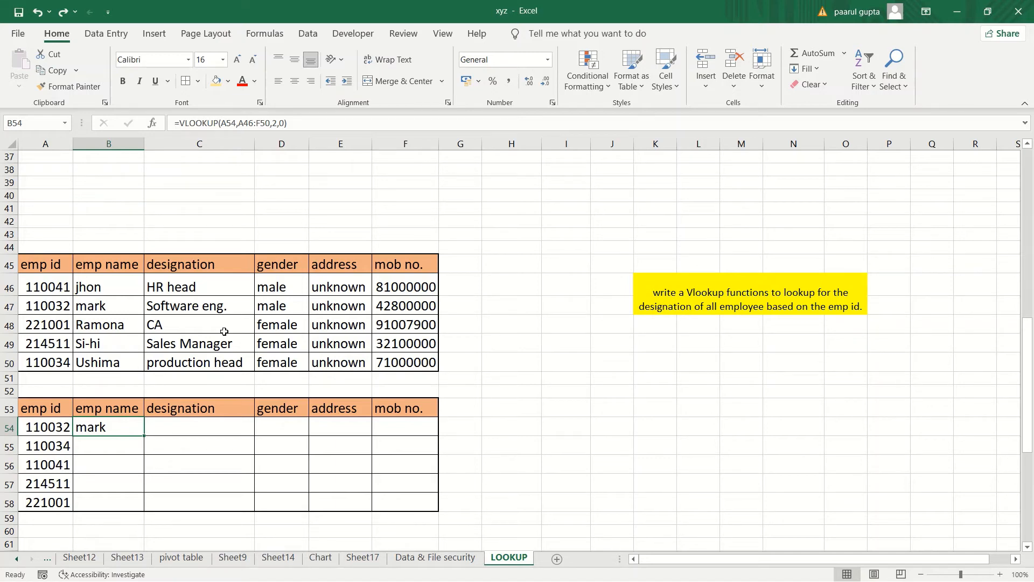
Make the table array in the B54 VLOOKUP formula absolute as $A$46:$F$50 and fill the formula down through B58
{"action": "left_click", "coordinate": [239, 124]}
{"action": "left_click_drag", "start_coordinate": [239, 123], "coordinate": [270, 123]}
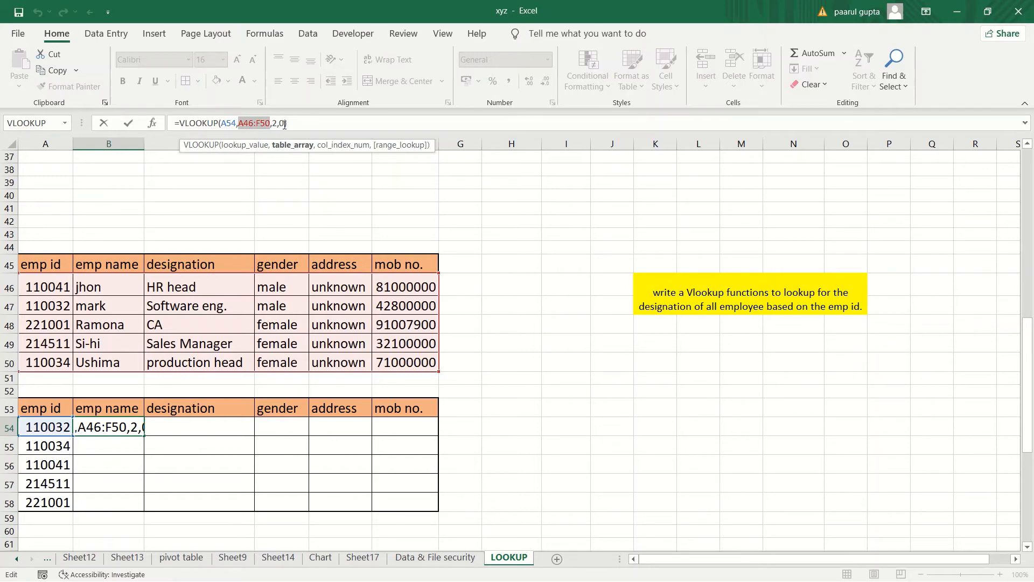
{"action": "key", "text": "F4"}
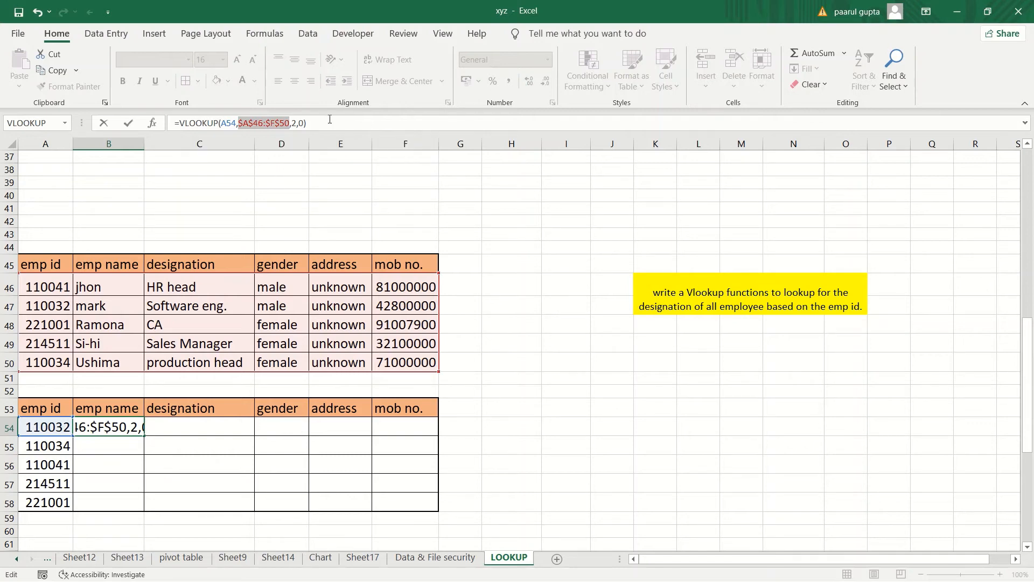
{"action": "key", "text": "Return"}
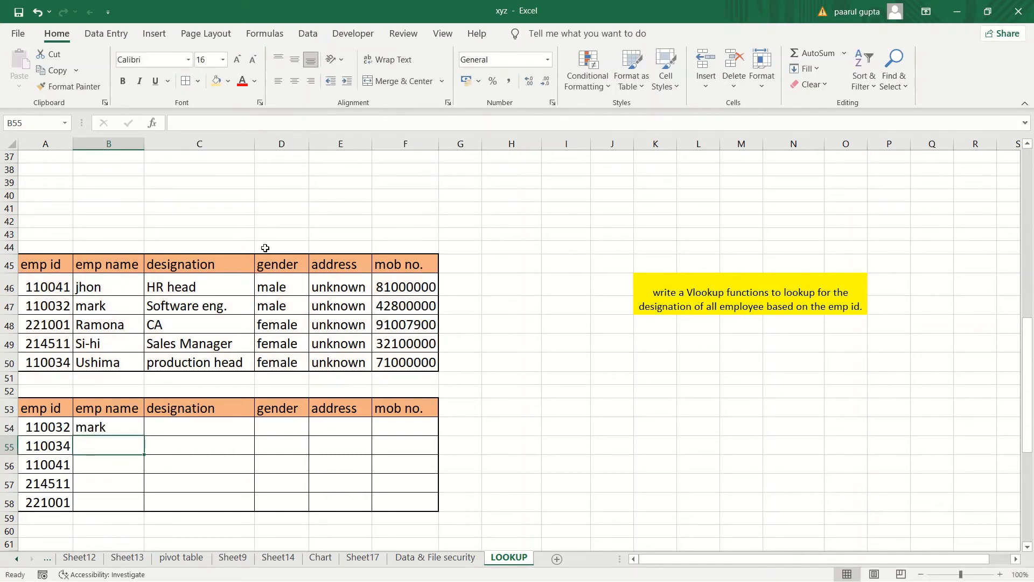
{"action": "left_click", "coordinate": [124, 421]}
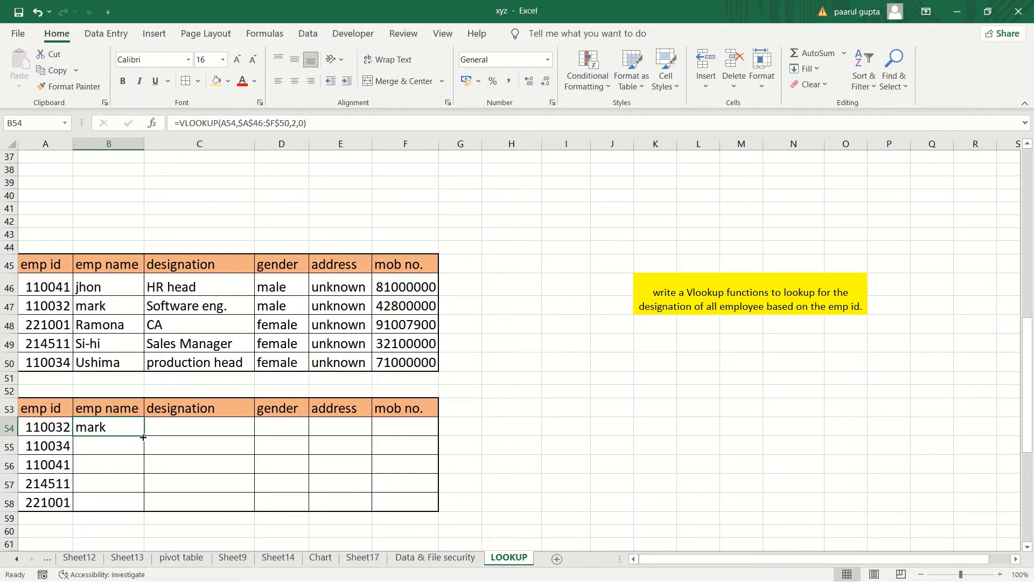
{"action": "left_click_drag", "start_coordinate": [143, 435], "coordinate": [143, 503]}
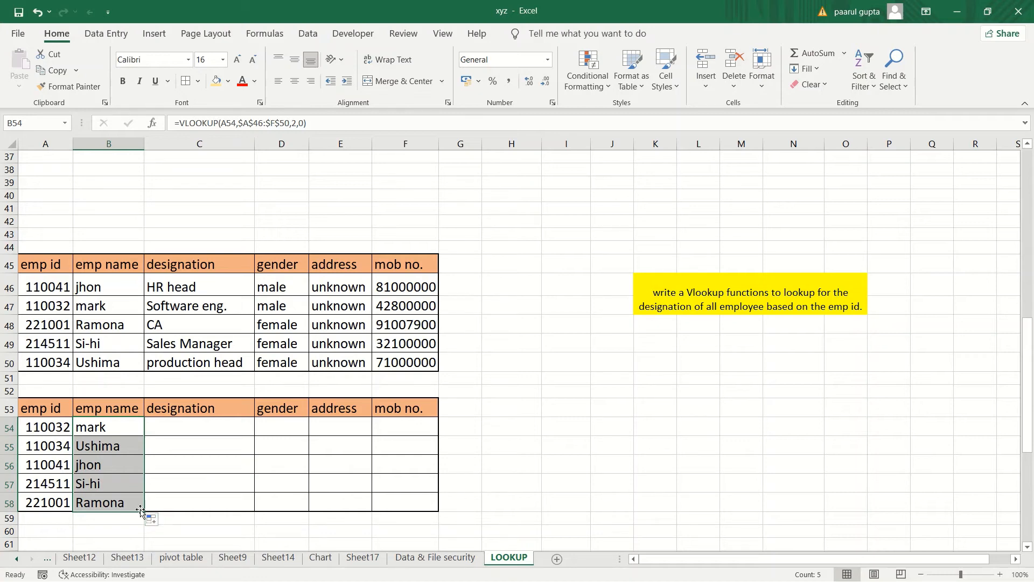
Start a VLOOKUP formula in C54 with the employee name in B54 as the lookup value
{"action": "left_click", "coordinate": [188, 422]}
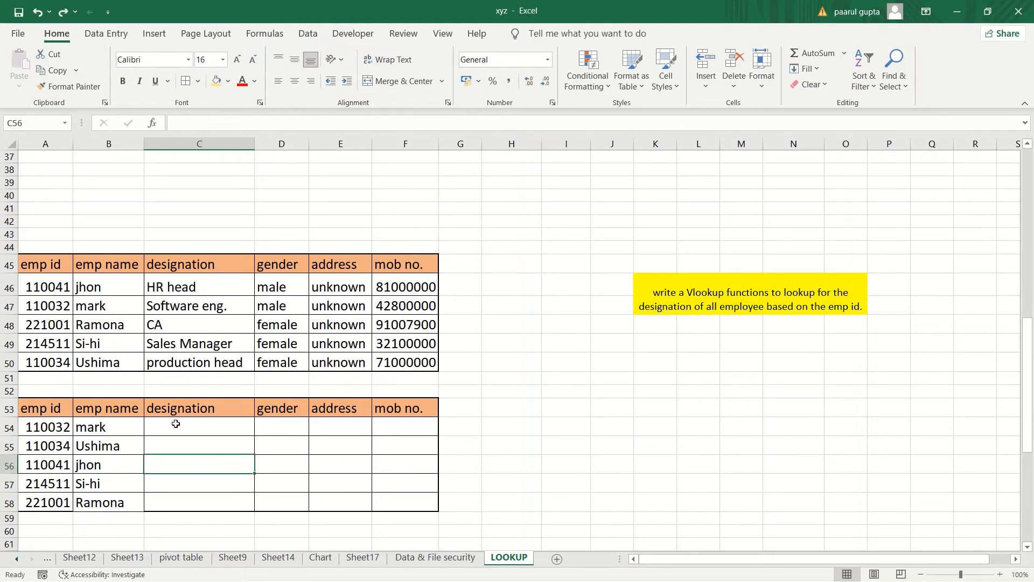
{"action": "left_click", "coordinate": [175, 424]}
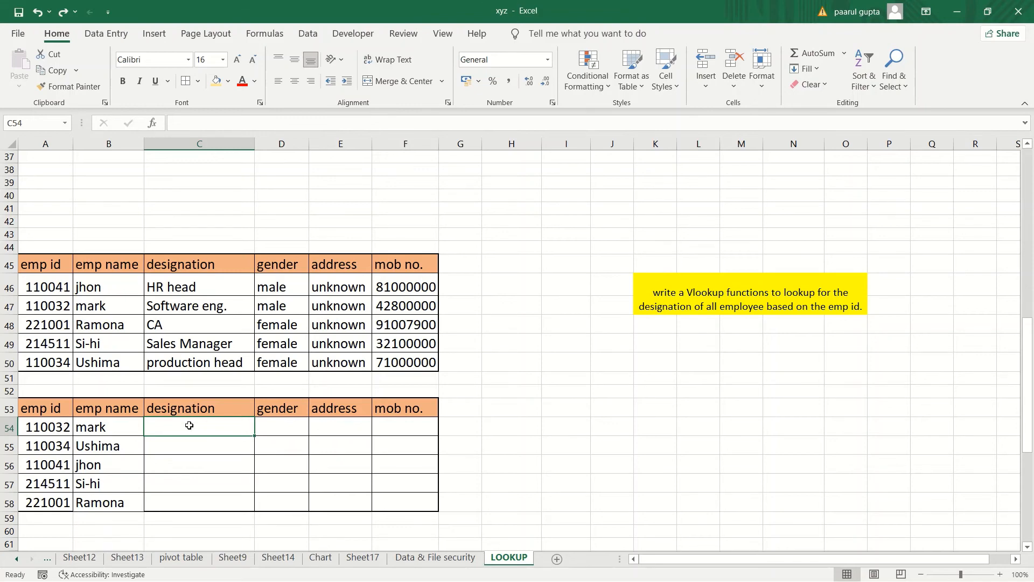
{"action": "type", "text": "=v"}
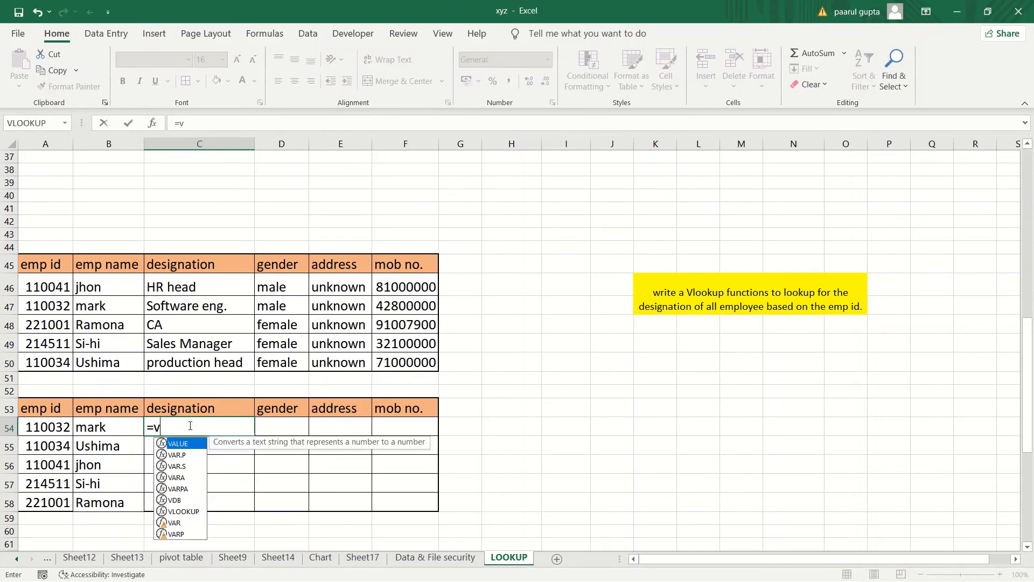
{"action": "left_click", "coordinate": [187, 513]}
{"action": "double_click", "coordinate": [187, 513]}
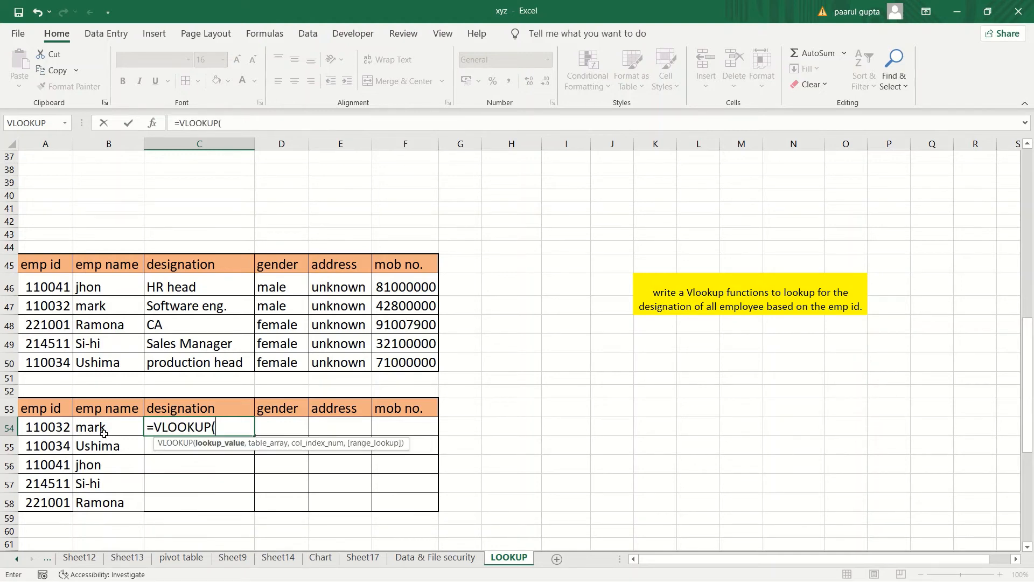
{"action": "left_click", "coordinate": [65, 428]}
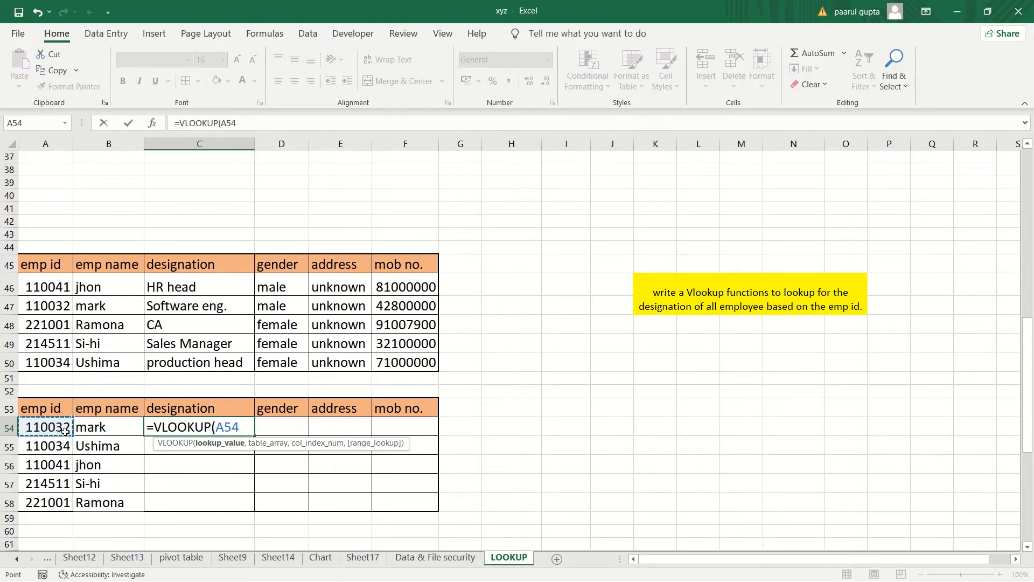
{"action": "left_click", "coordinate": [95, 429]}
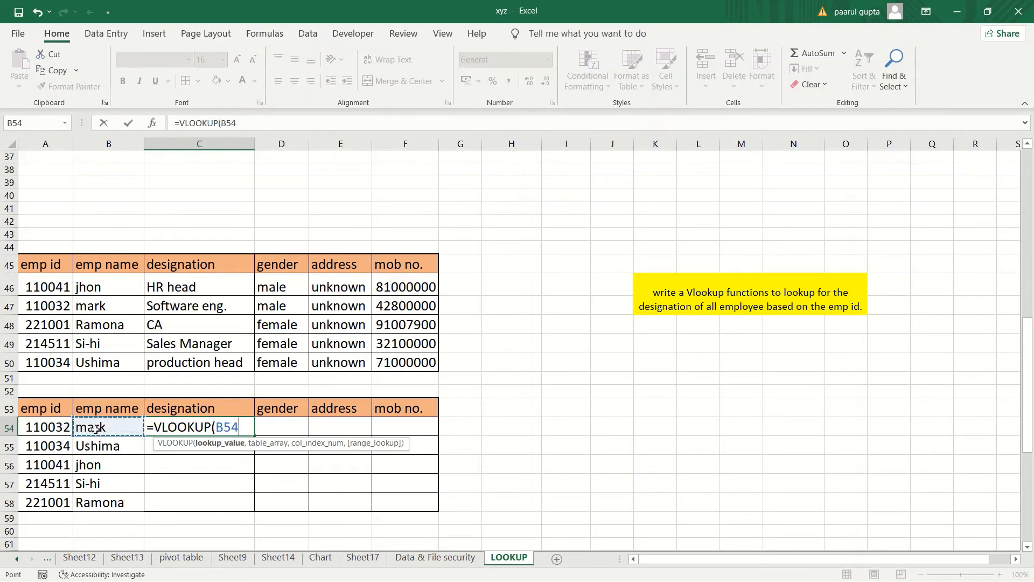
{"action": "type", "text": ","}
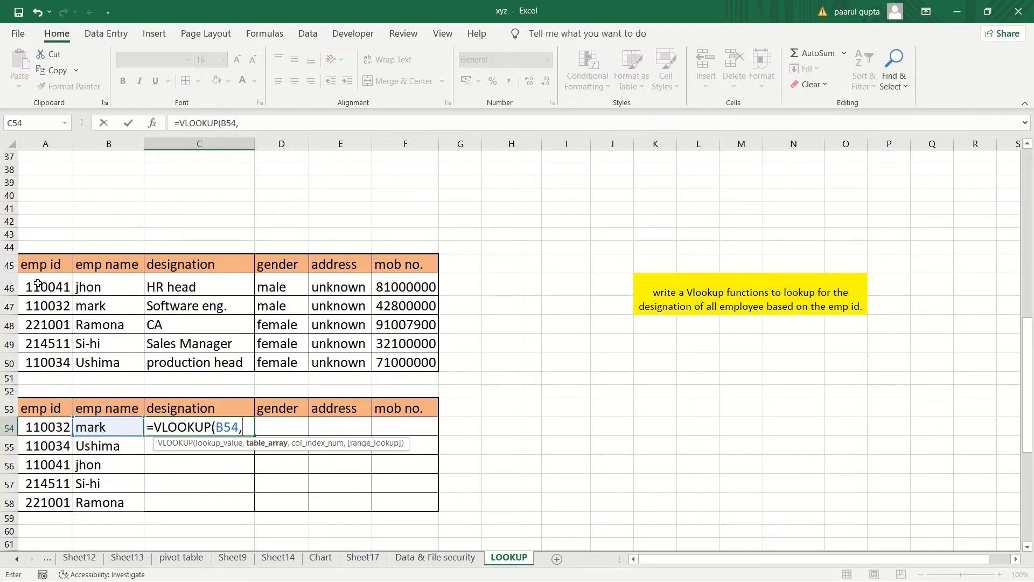
Complete the C54 formula with table array B46:F50, column index 2 and range lookup 0
{"action": "left_click", "coordinate": [106, 283]}
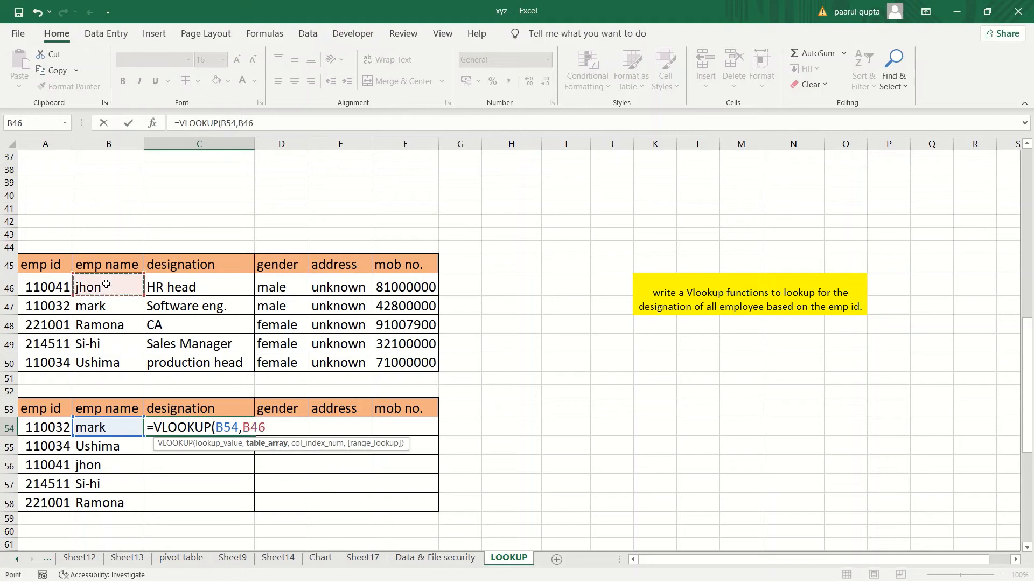
{"action": "left_click_drag", "start_coordinate": [154, 306], "coordinate": [392, 360]}
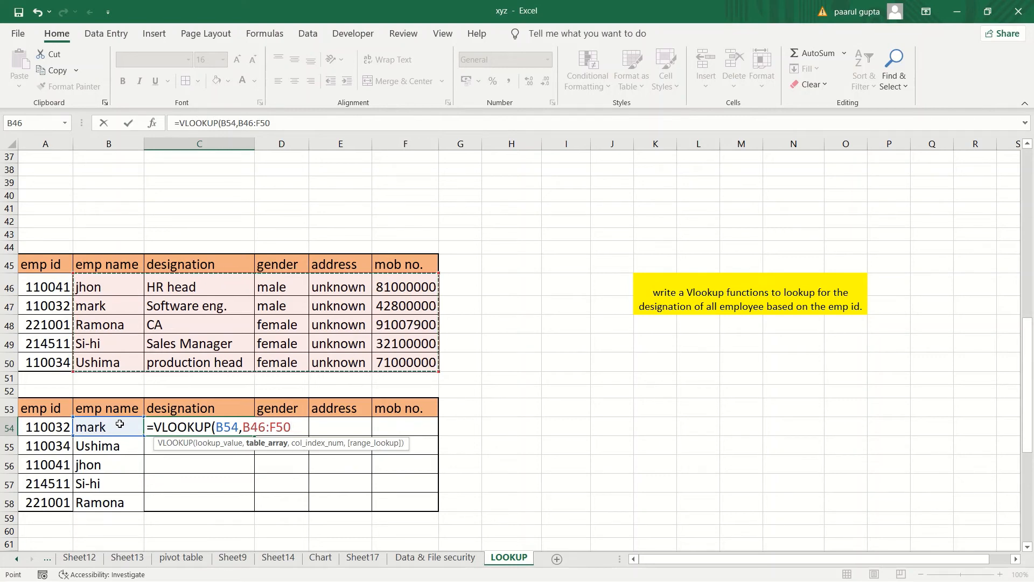
{"action": "type", "text": ","}
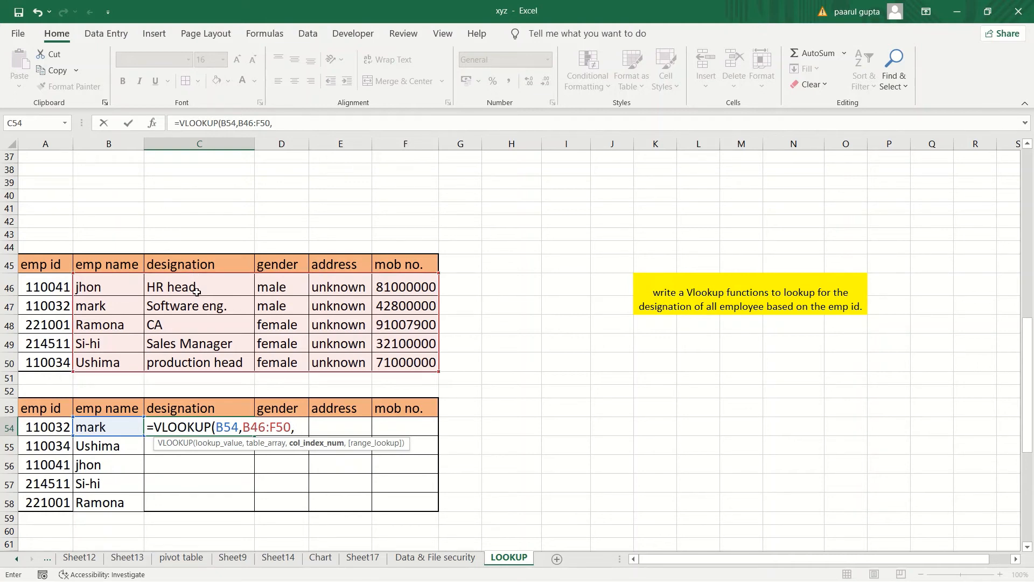
{"action": "type", "text": "2,0"}
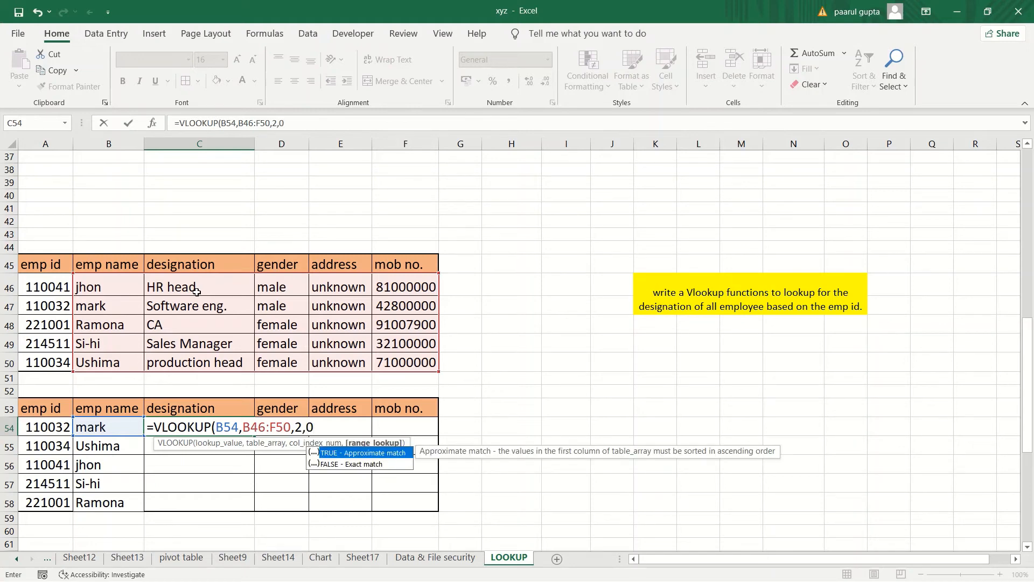
{"action": "type", "text": ")"}
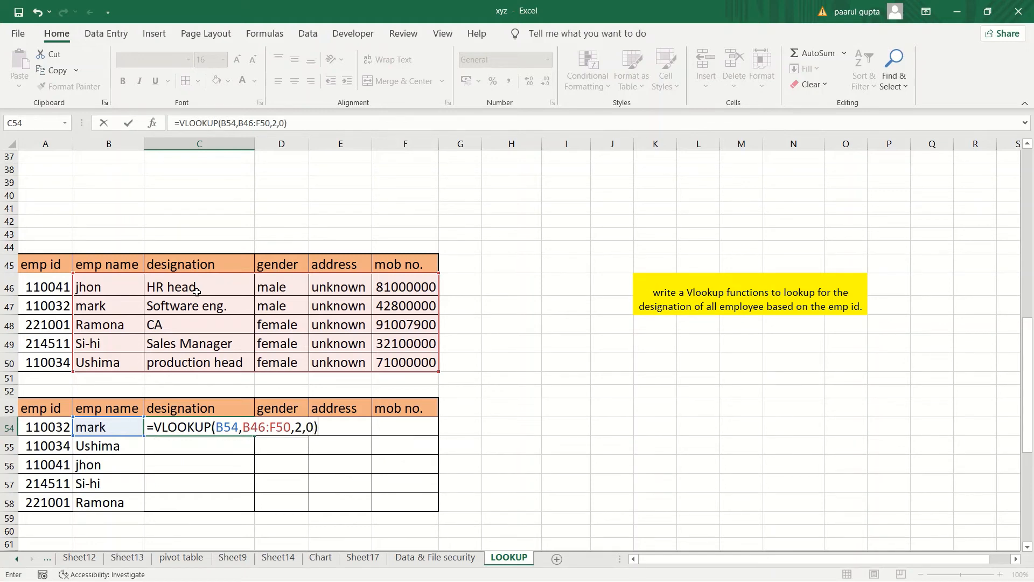
{"action": "key", "text": "Return"}
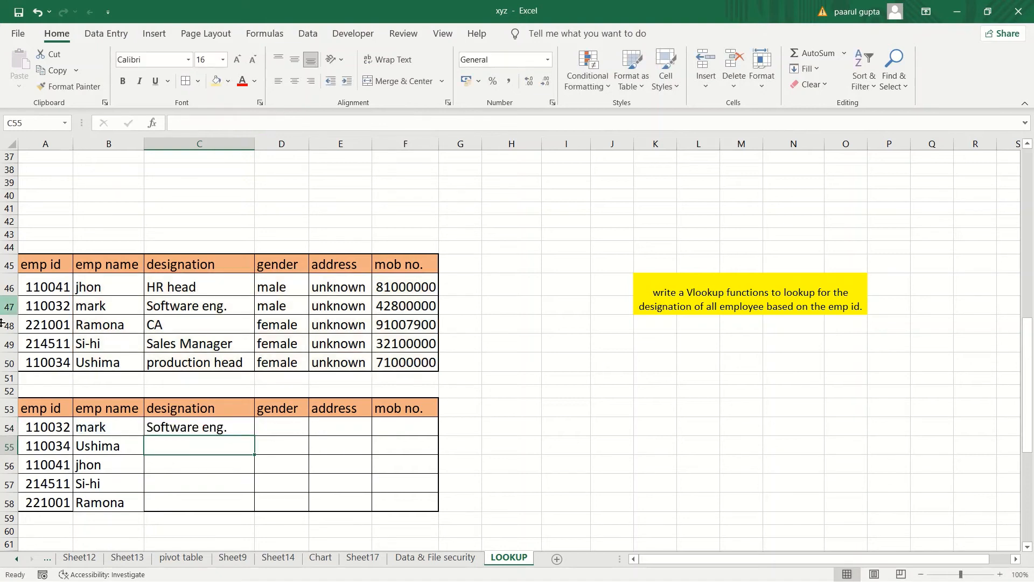
Fill the C54 VLOOKUP formula down through C58 and compare the designations with the source table
{"action": "left_click", "coordinate": [202, 429]}
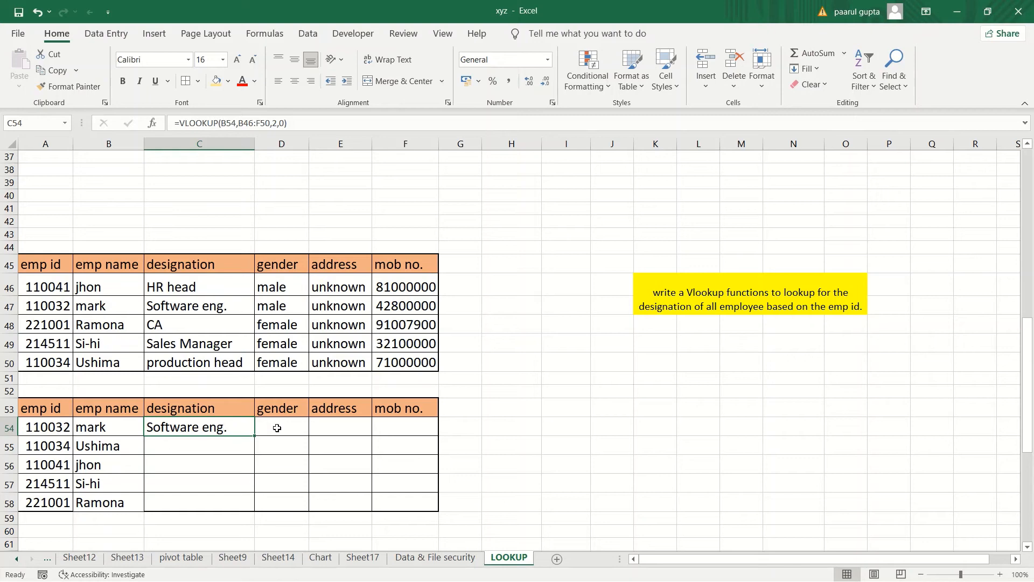
{"action": "left_click_drag", "start_coordinate": [255, 436], "coordinate": [259, 505]}
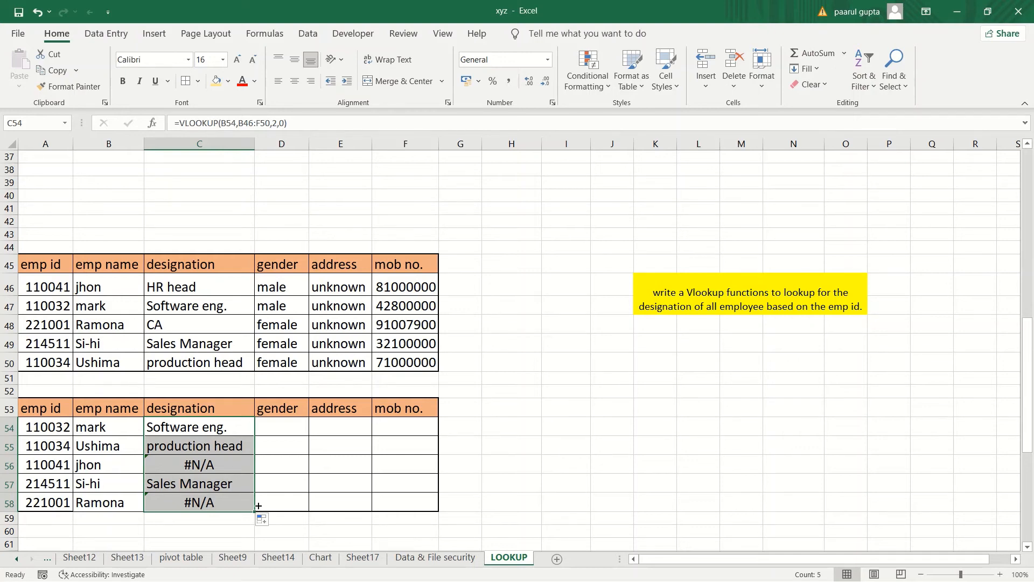
{"action": "left_click", "coordinate": [114, 303]}
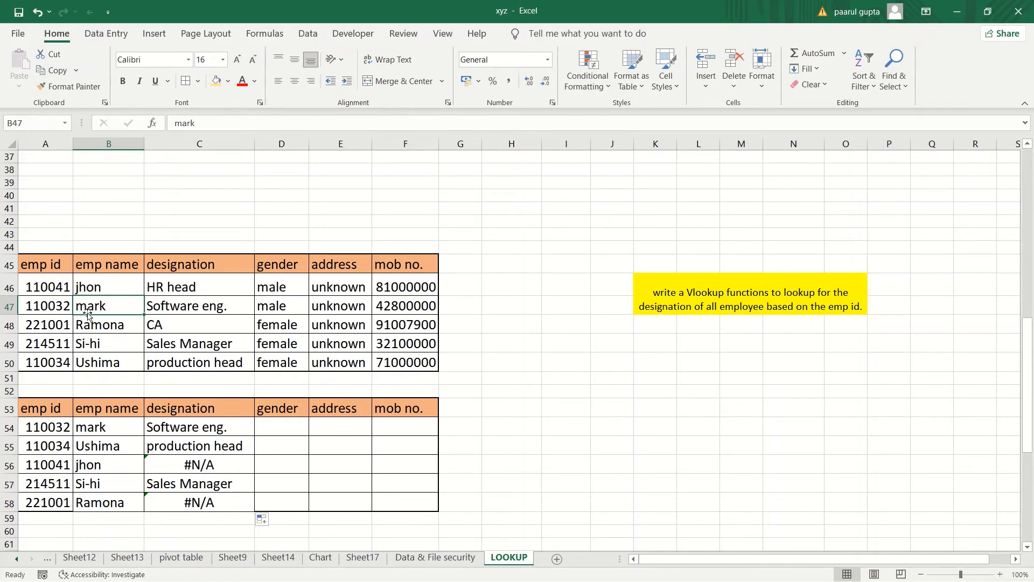
{"action": "left_click", "coordinate": [130, 283]}
{"action": "left_click", "coordinate": [125, 308]}
{"action": "left_click", "coordinate": [163, 359]}
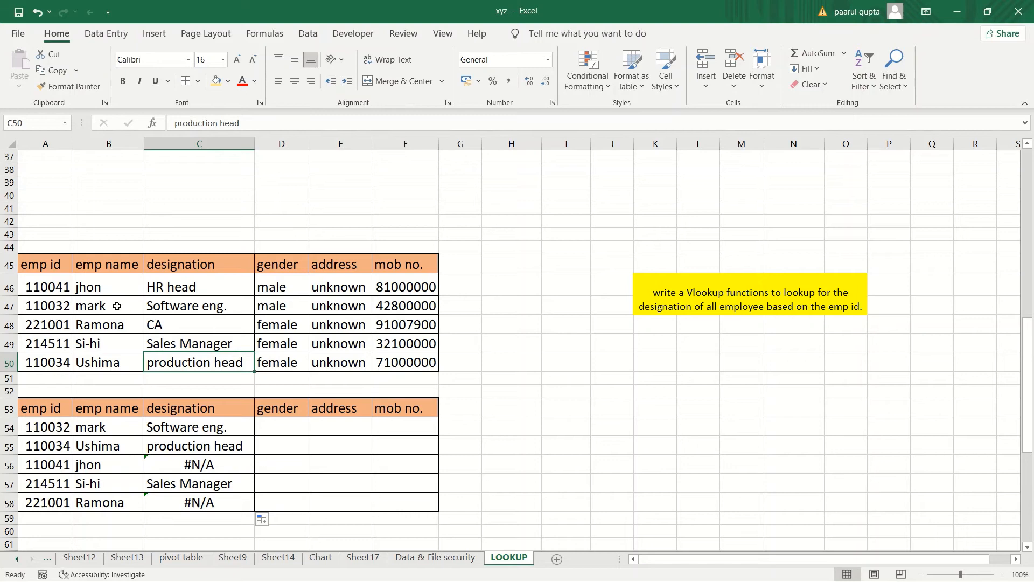
{"action": "left_click_drag", "start_coordinate": [117, 306], "coordinate": [285, 344]}
{"action": "left_click_drag", "start_coordinate": [405, 395], "coordinate": [416, 416]}
{"action": "key", "text": "ctrl+z"}
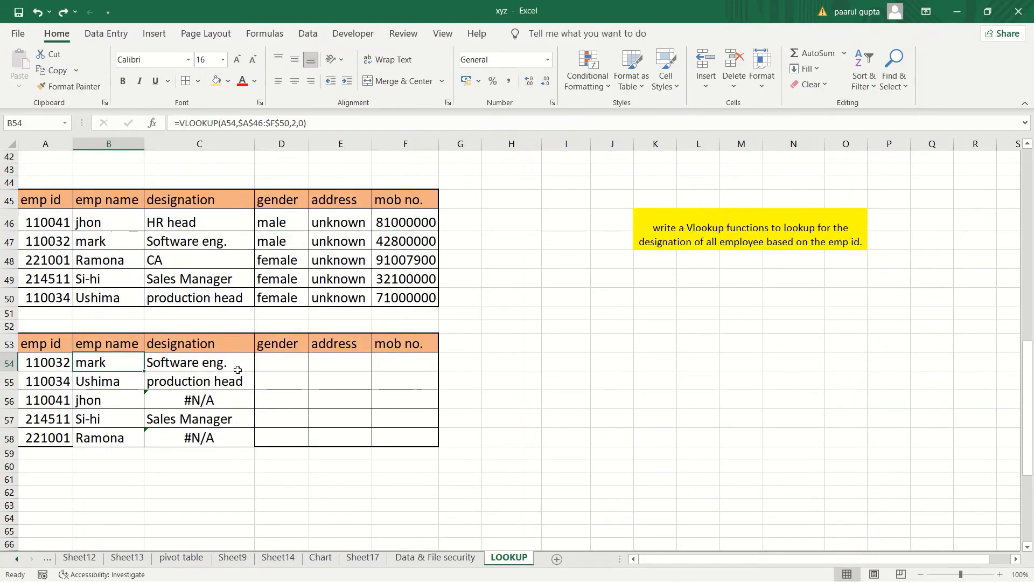
Make the table array in the C54 VLOOKUP formula absolute as $B$46:$F$50 and refill the designations down through C58
{"action": "left_click", "coordinate": [238, 370]}
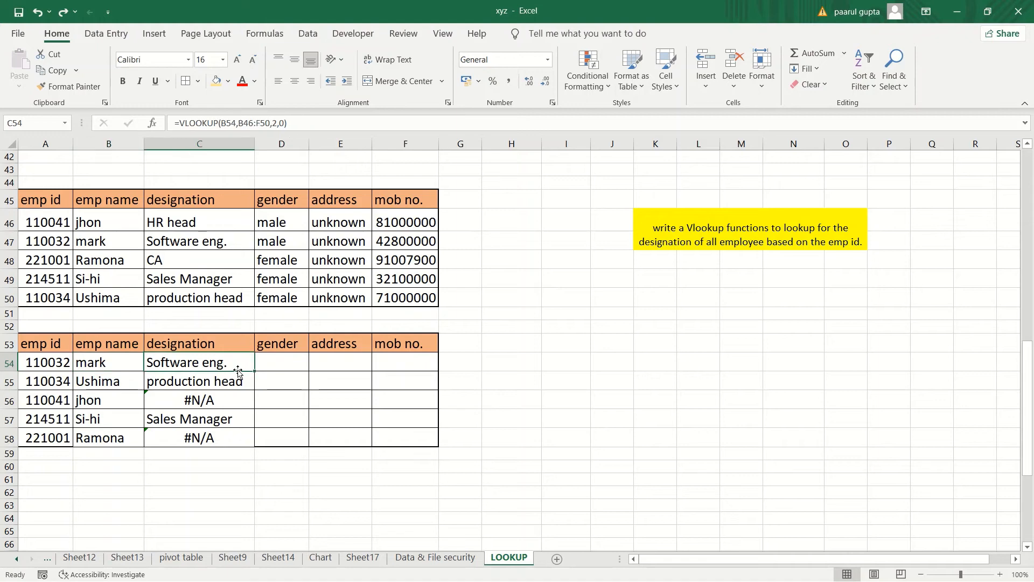
{"action": "left_click", "coordinate": [240, 124]}
{"action": "left_click_drag", "start_coordinate": [238, 123], "coordinate": [269, 125]}
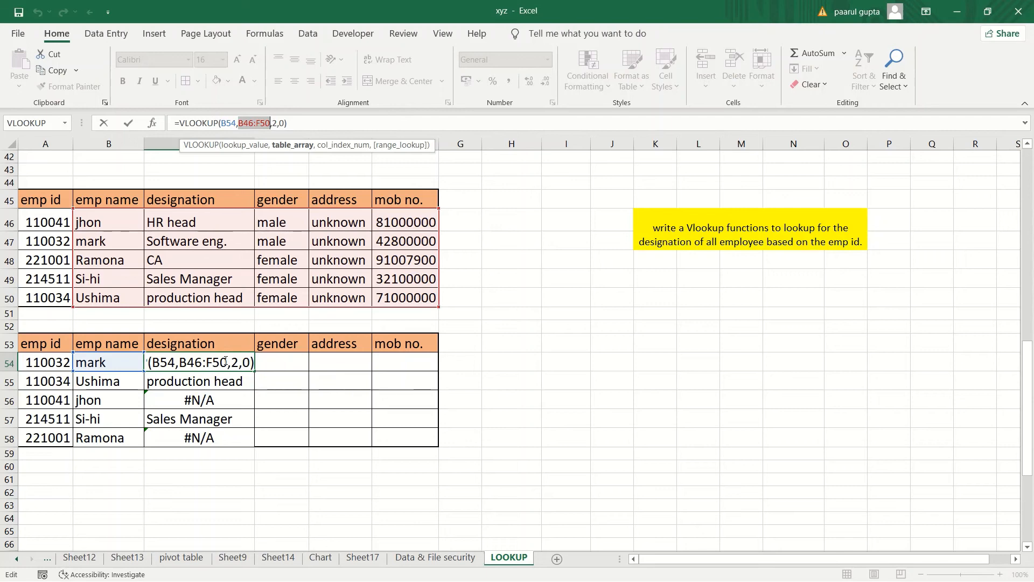
{"action": "key", "text": "F3"}
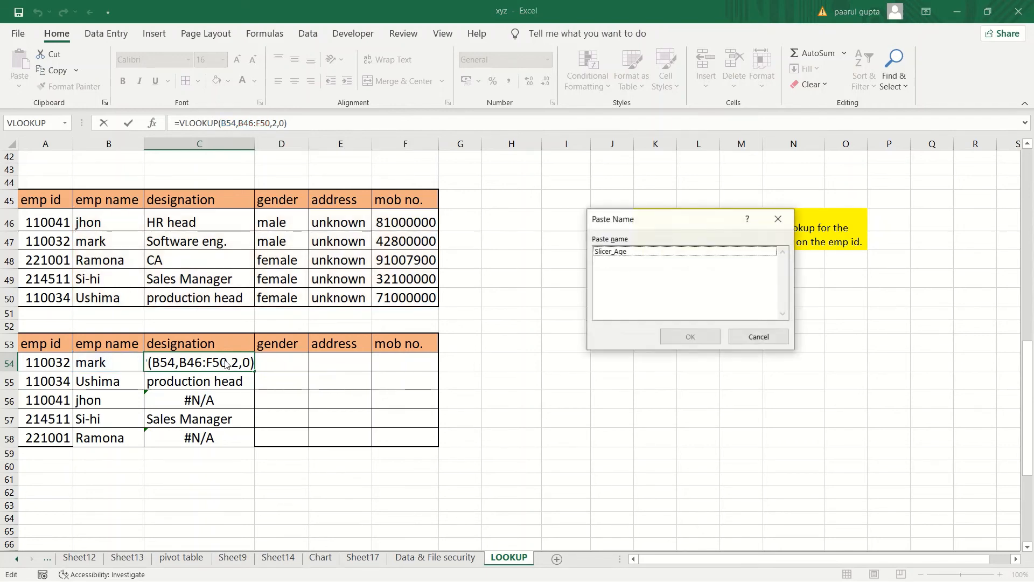
{"action": "left_click", "coordinate": [776, 218]}
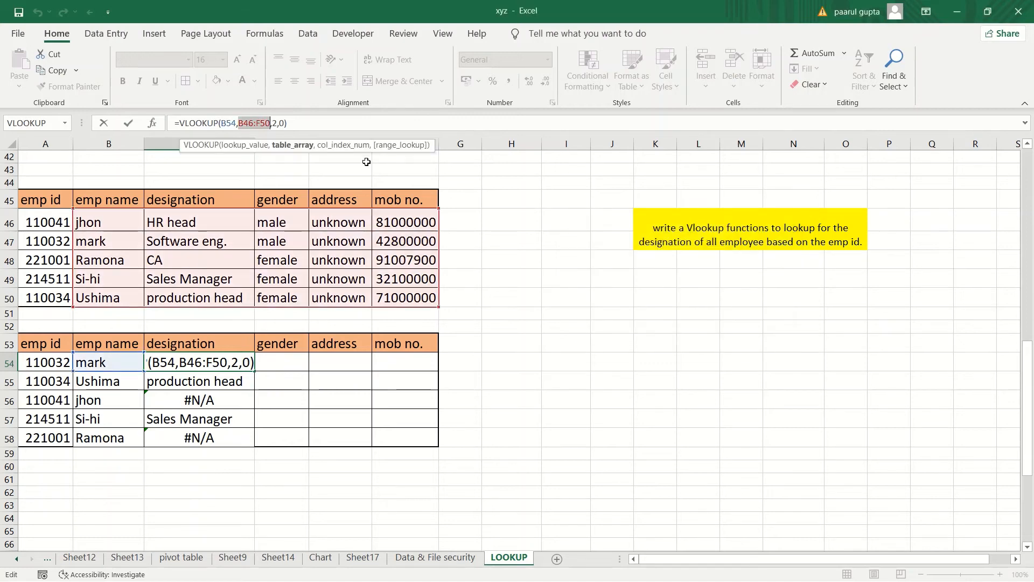
{"action": "key", "text": "F4"}
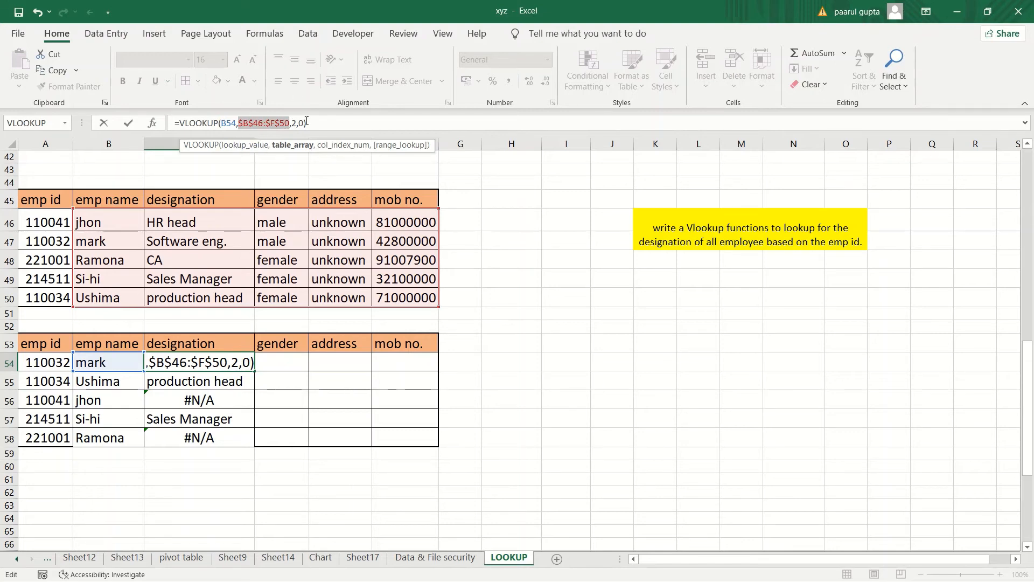
{"action": "key", "text": "Return"}
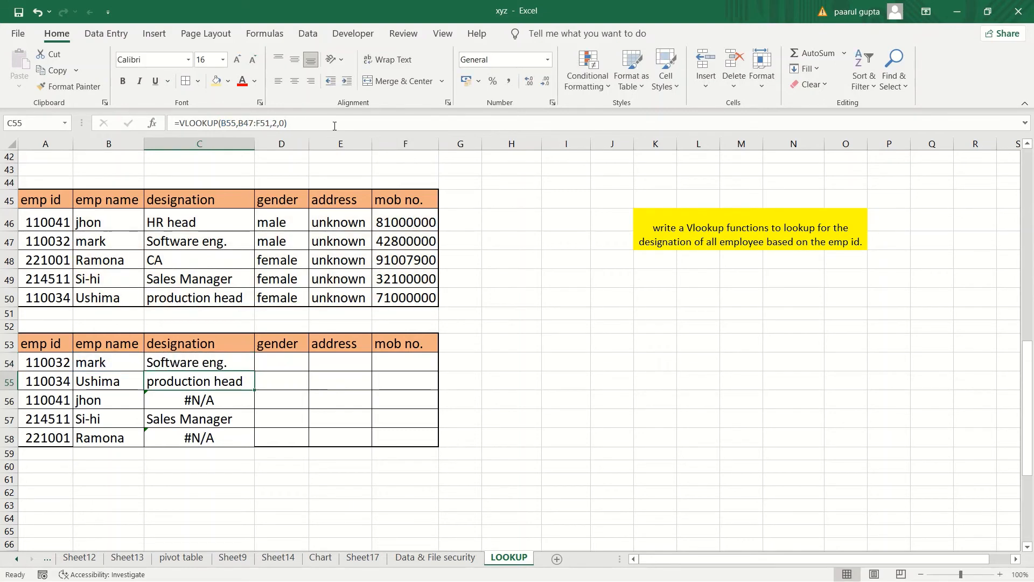
{"action": "left_click", "coordinate": [239, 359]}
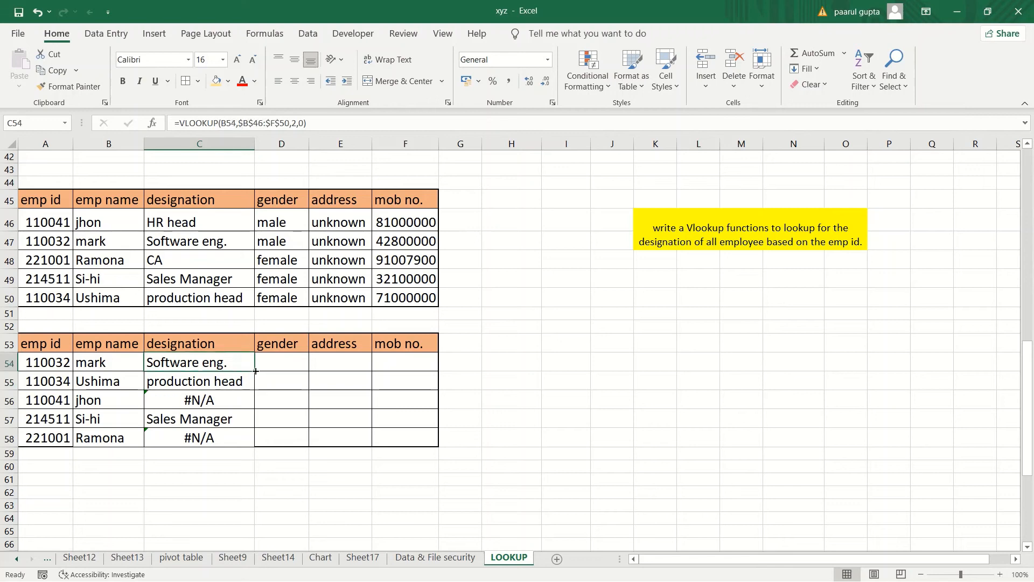
{"action": "left_click_drag", "start_coordinate": [255, 370], "coordinate": [250, 443]}
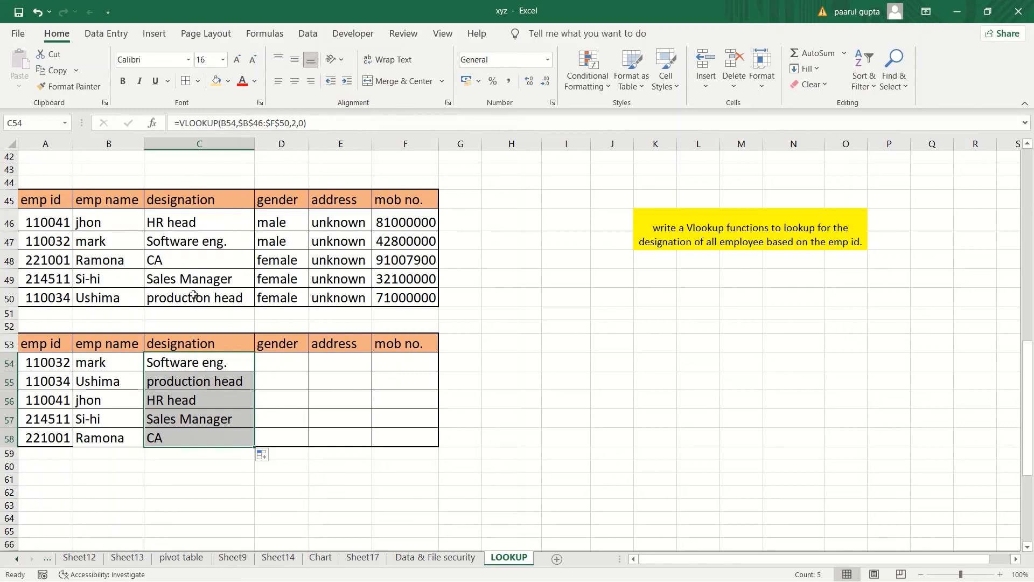
Start a VLOOKUP formula in D54 for the gender, with the employee id in A55 as the lookup value
{"action": "left_click", "coordinate": [278, 362]}
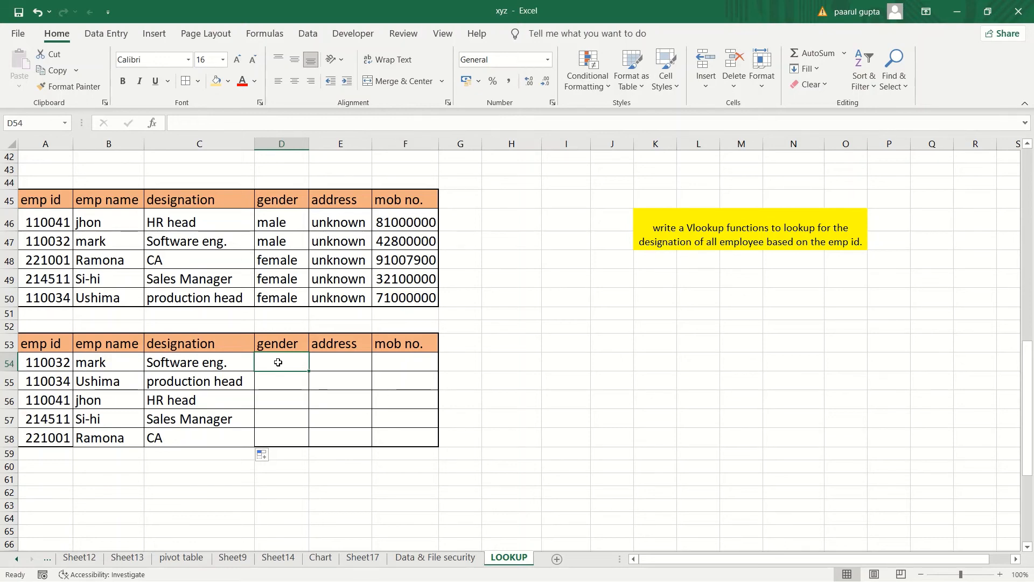
{"action": "type", "text": "="}
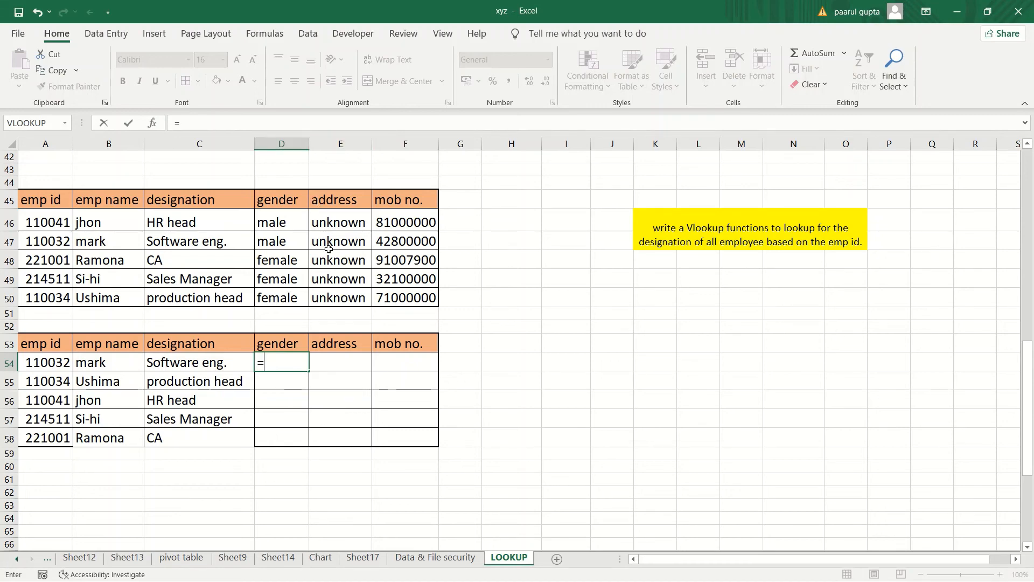
{"action": "type", "text": "v"}
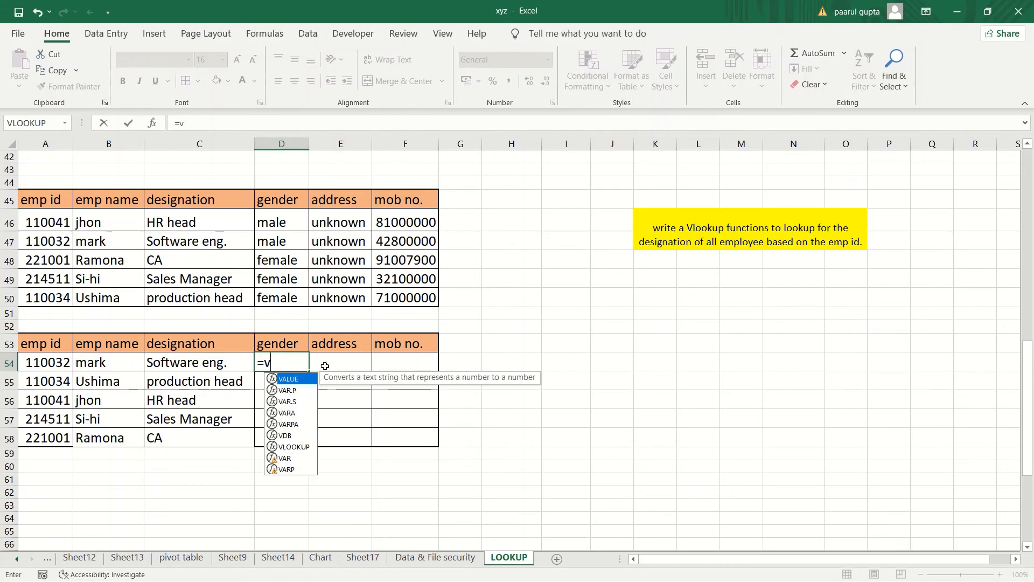
{"action": "double_click", "coordinate": [305, 447]}
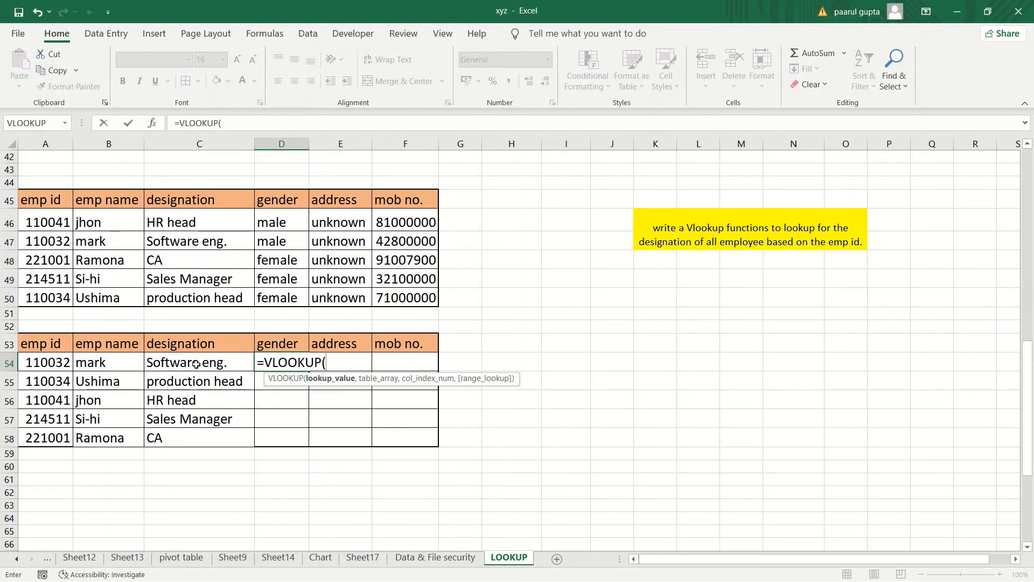
{"action": "left_click", "coordinate": [61, 364]}
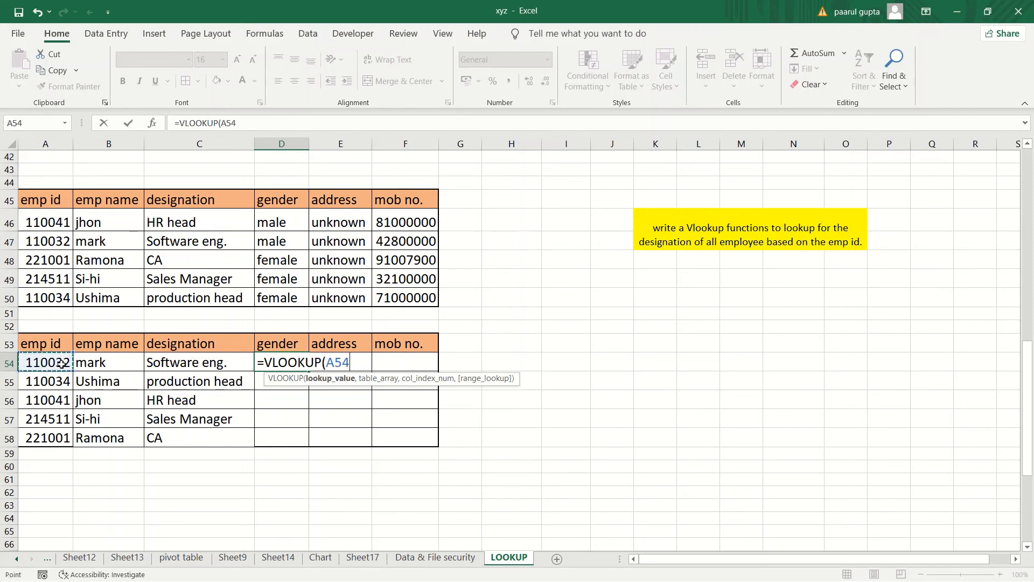
{"action": "left_click", "coordinate": [39, 384]}
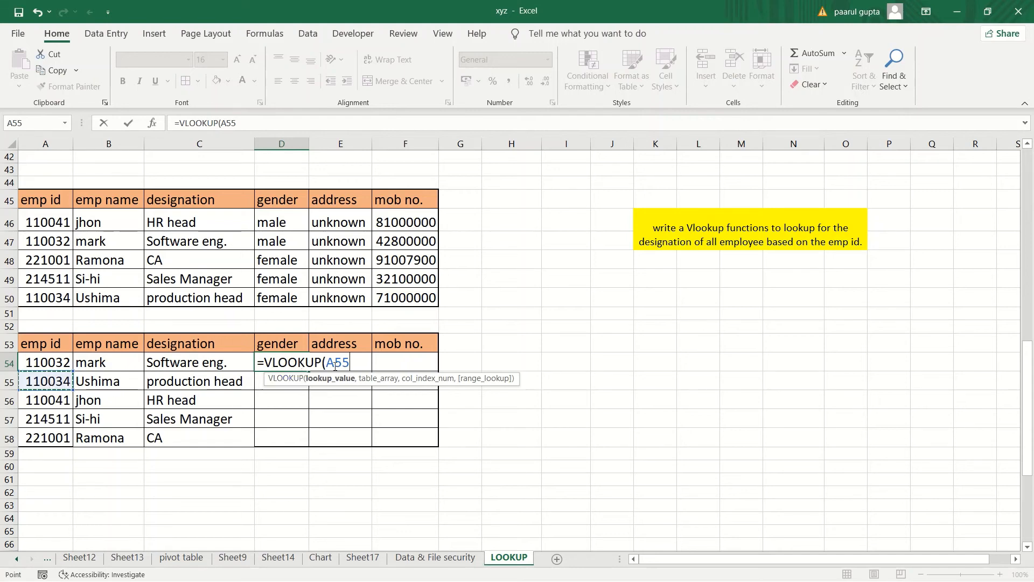
{"action": "type", "text": ","}
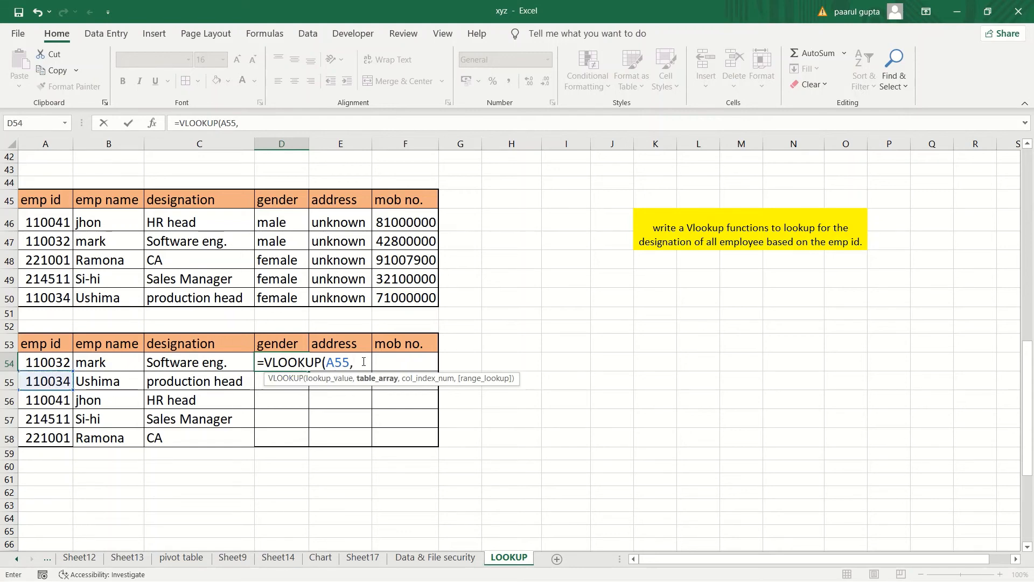
Complete the D54 formula with table array A46:F50, column index 4 and range lookup 0
{"action": "left_click_drag", "start_coordinate": [57, 219], "coordinate": [409, 298]}
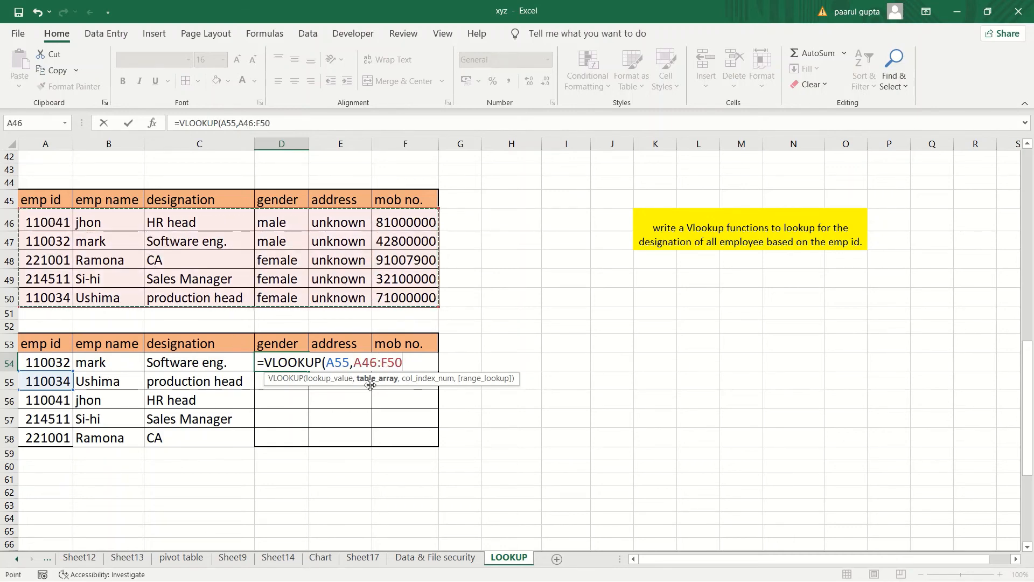
{"action": "type", "text": ","}
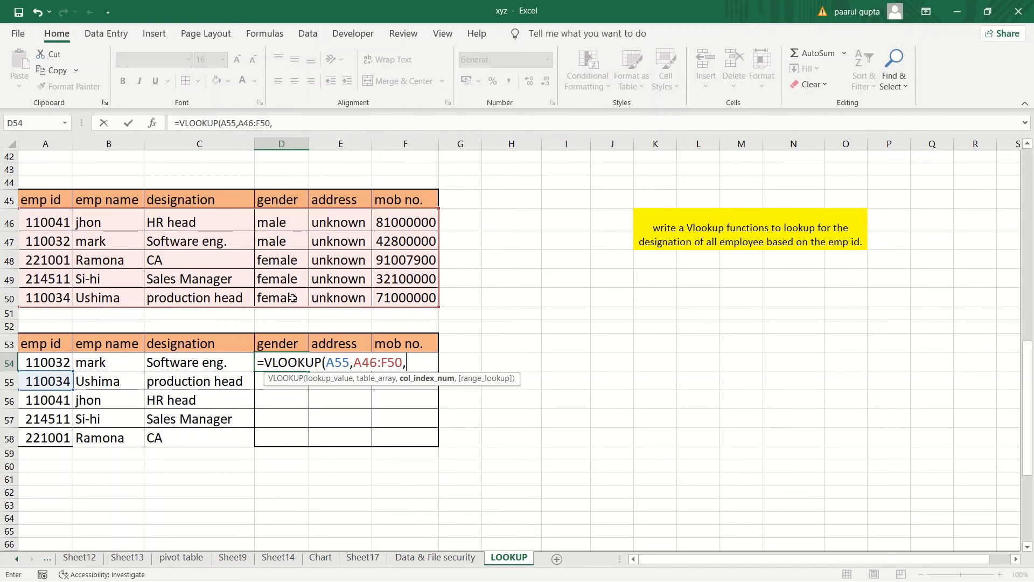
{"action": "type", "text": "4,0"}
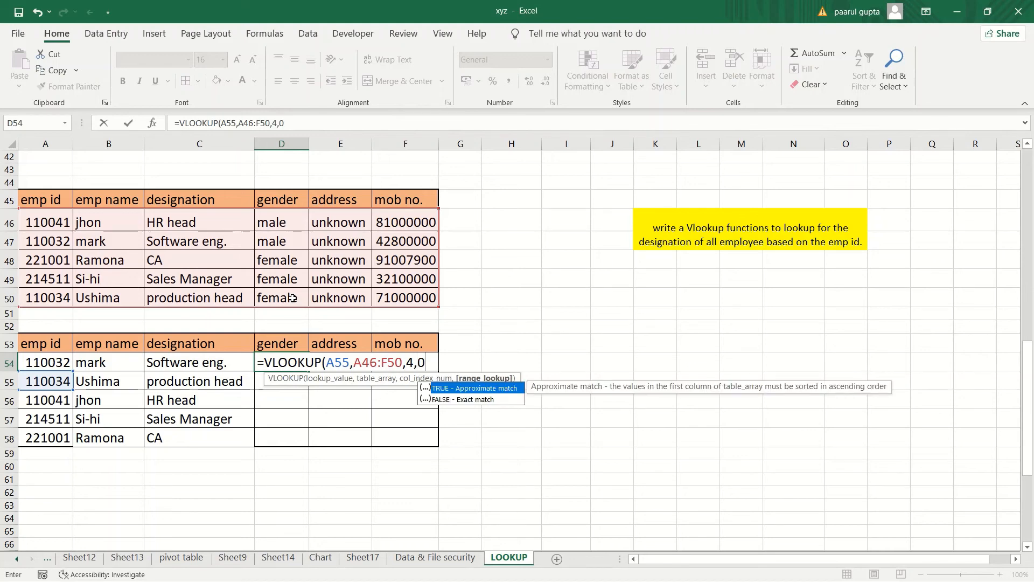
{"action": "type", "text": ")"}
{"action": "key", "text": "Return"}
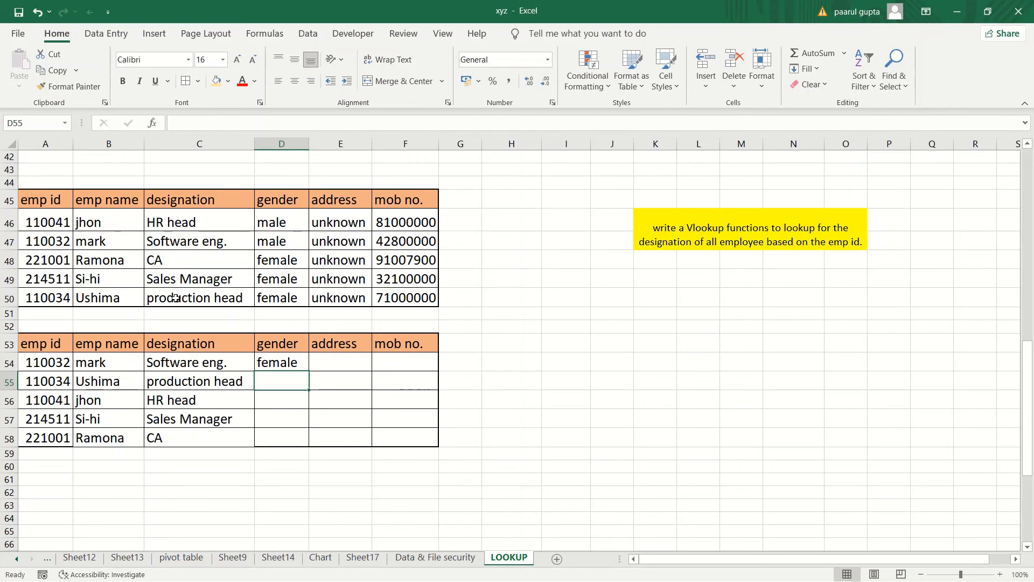
Check the D54 gender against the source table and change the formula's lookup value to A54
{"action": "left_click", "coordinate": [298, 362]}
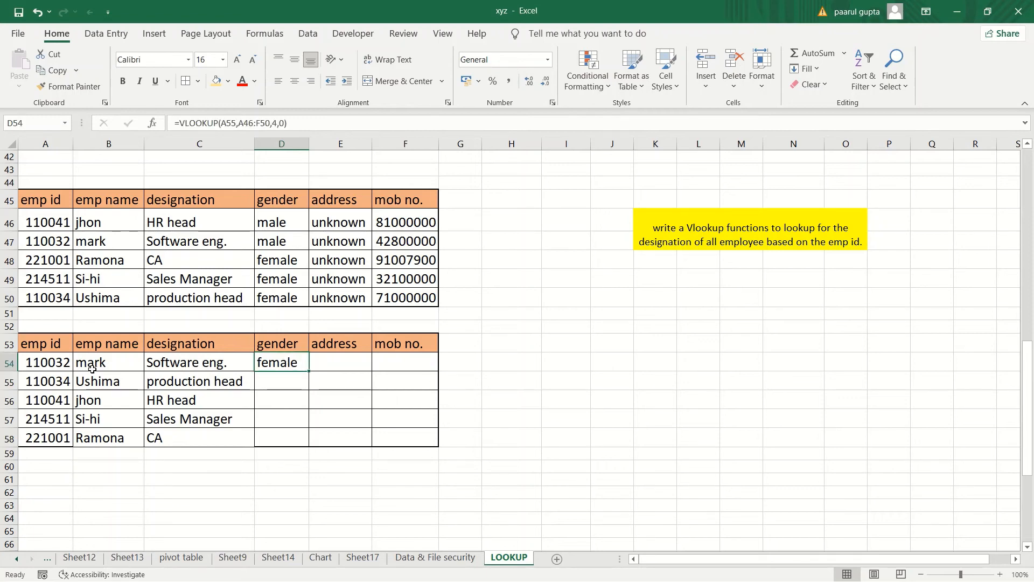
{"action": "left_click", "coordinate": [298, 241]}
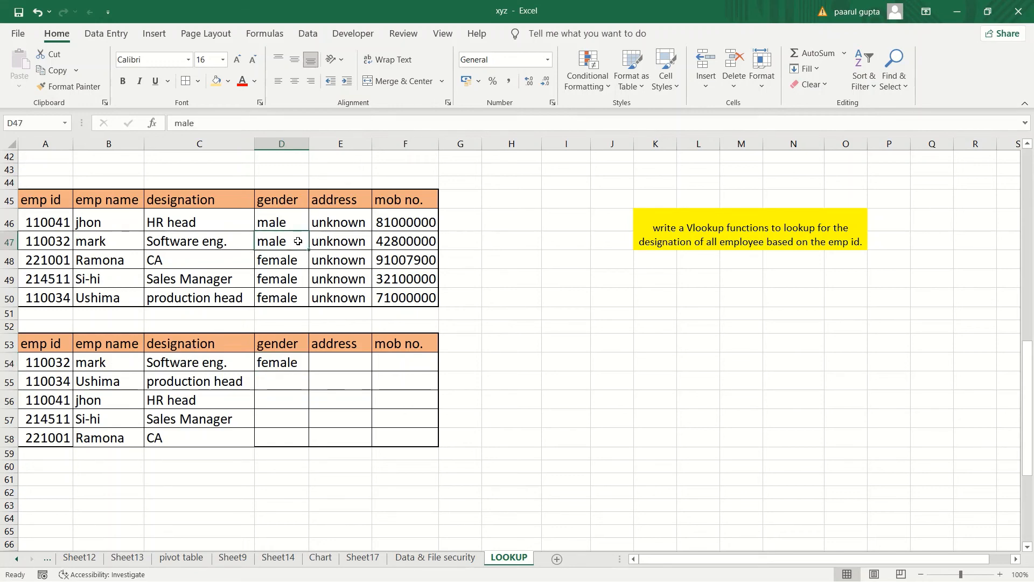
{"action": "left_click", "coordinate": [55, 379]}
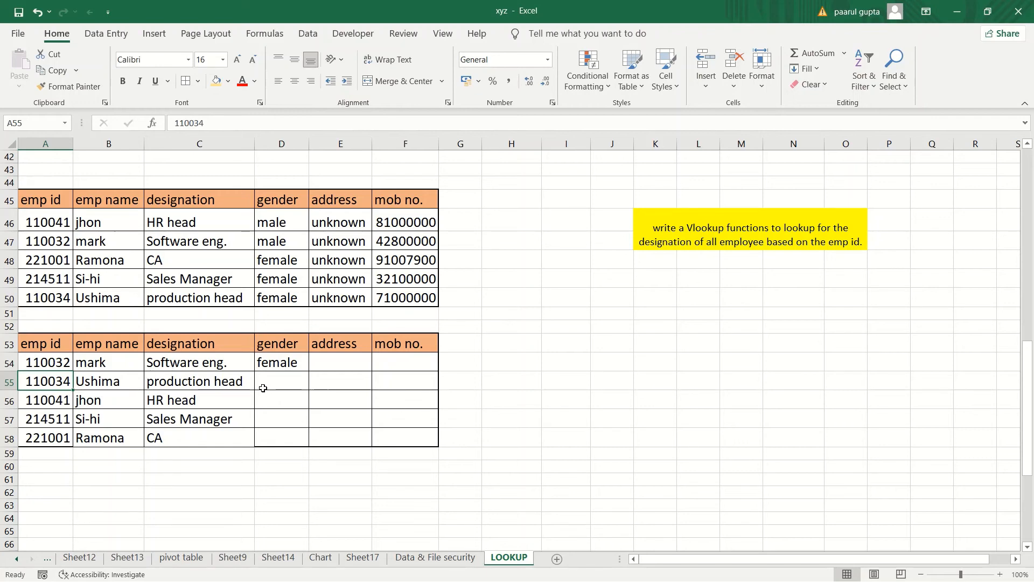
{"action": "double_click", "coordinate": [279, 369]}
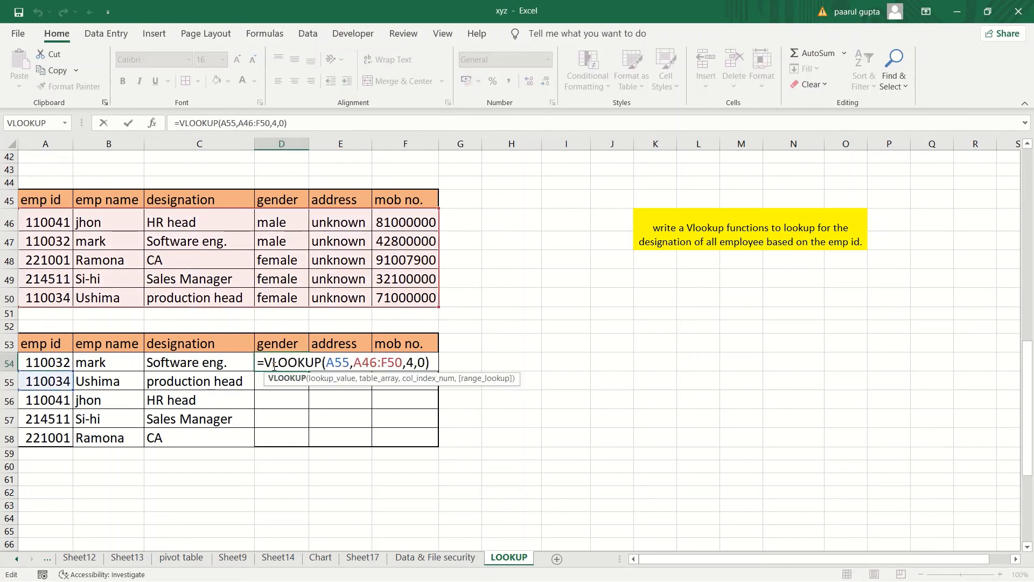
{"action": "left_click", "coordinate": [349, 363]}
{"action": "key", "text": "BackSpace"}
{"action": "key", "text": "BackSpace"}
{"action": "key", "text": "BackSpace"}
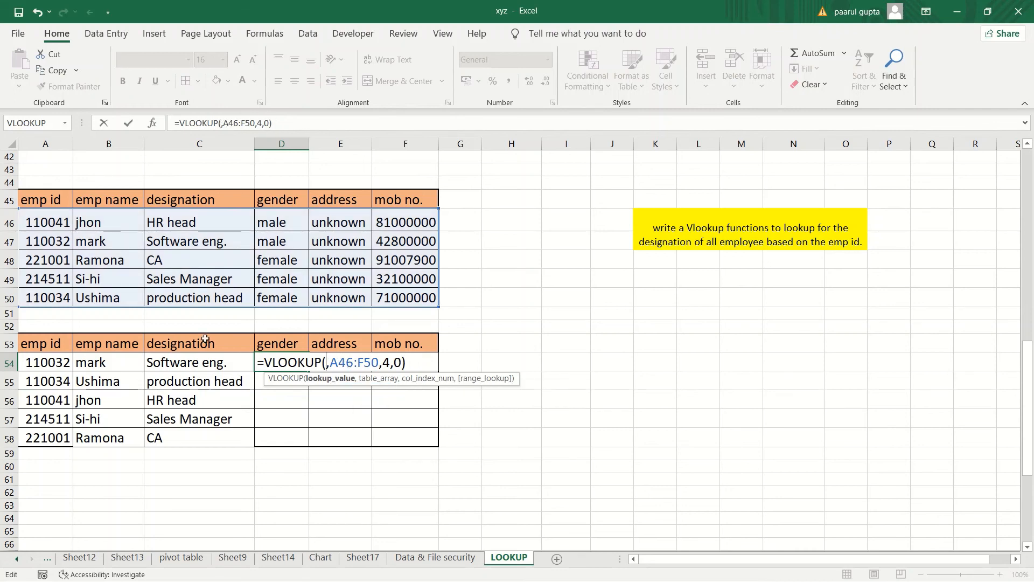
{"action": "left_click", "coordinate": [64, 362]}
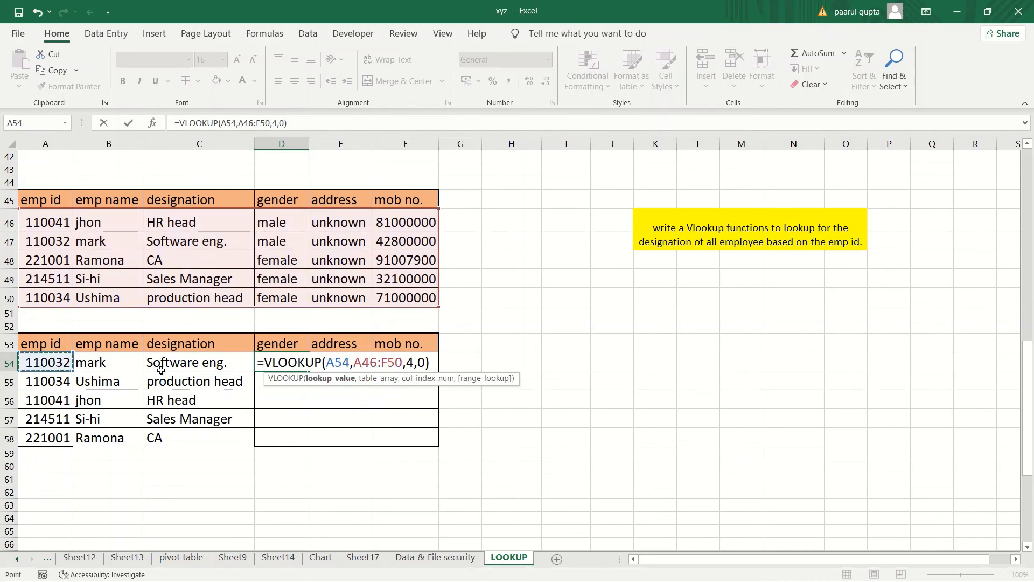
{"action": "key", "text": "Return"}
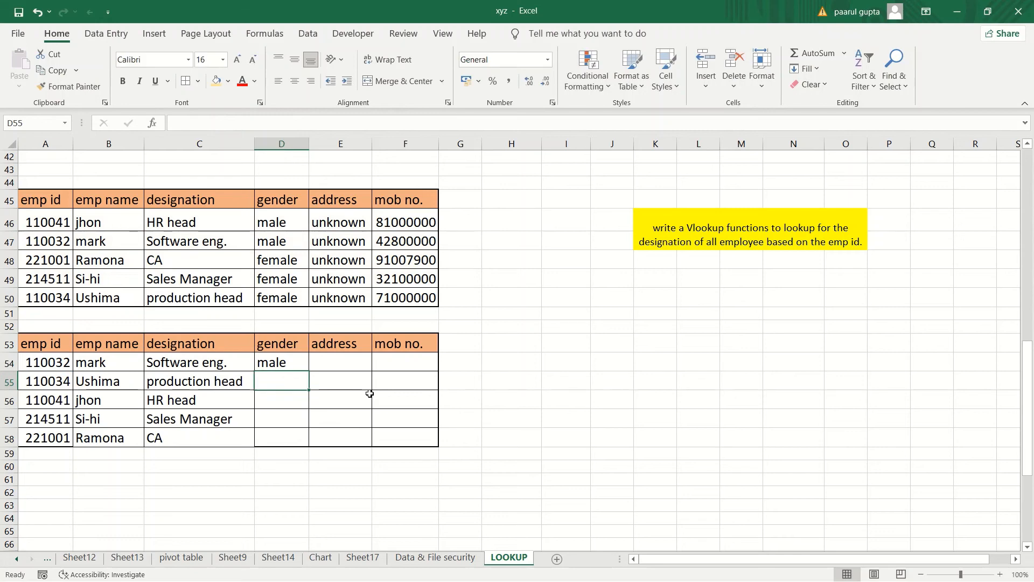
Try to fill the D54 gender formula down through D58, and undo the fill
{"action": "left_click", "coordinate": [295, 360]}
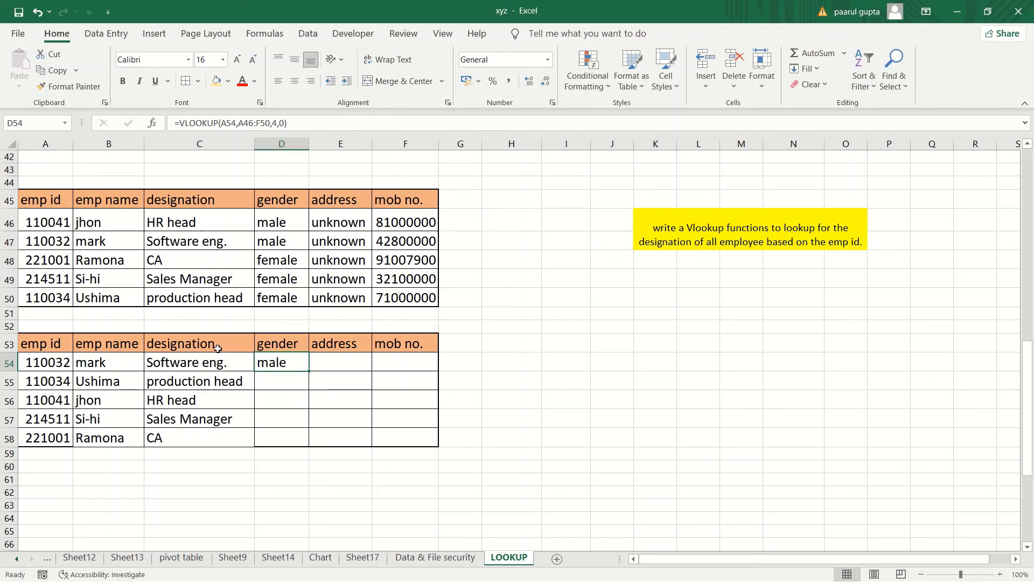
{"action": "left_click_drag", "start_coordinate": [309, 371], "coordinate": [306, 449]}
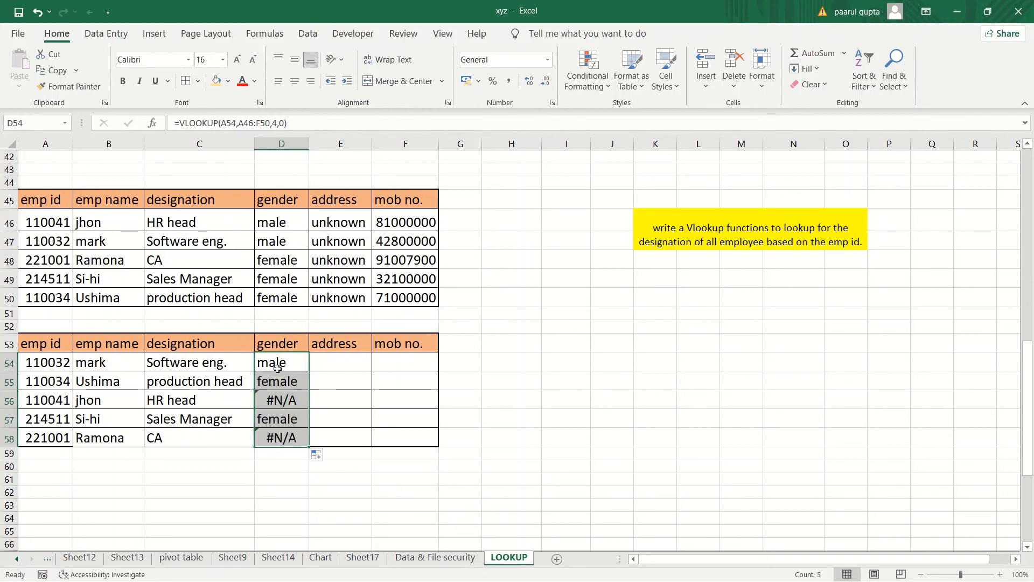
{"action": "key", "text": "ctrl+z"}
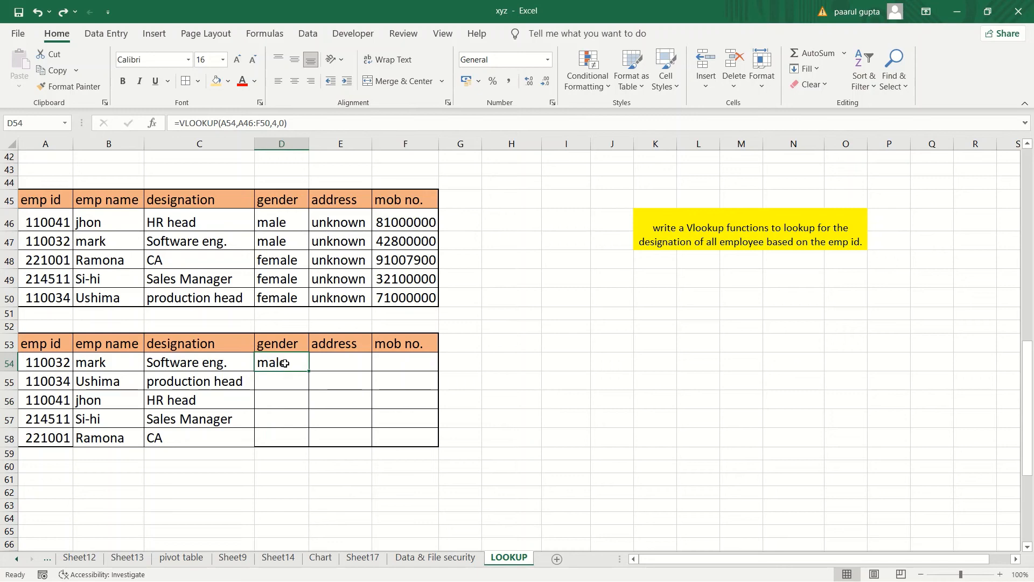
Make the table array in the D54 formula absolute as $A$46:$F$50 and fill the genders down through D58
{"action": "left_click_drag", "start_coordinate": [270, 123], "coordinate": [243, 124]}
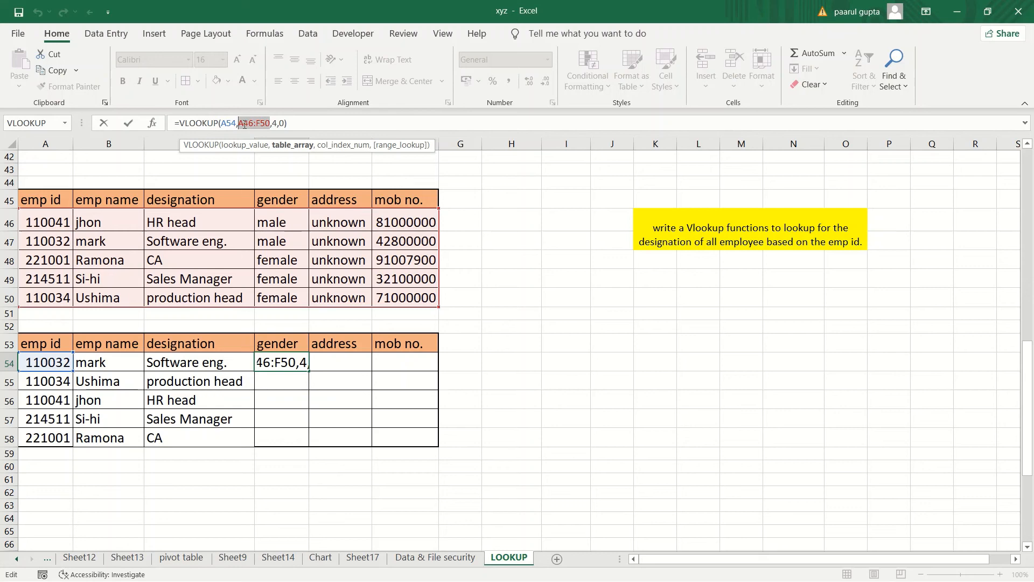
{"action": "key", "text": "F4"}
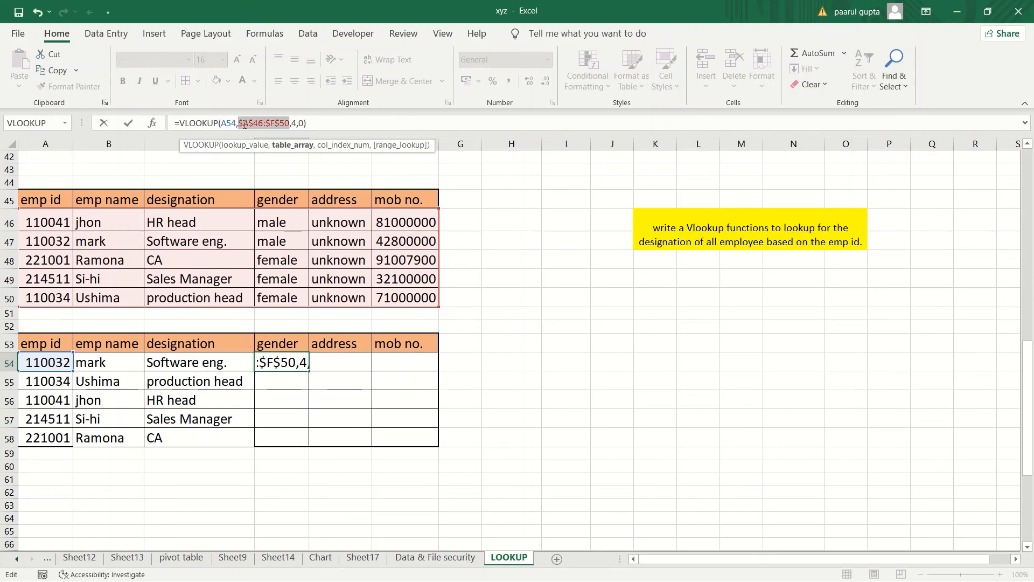
{"action": "key", "text": "Return"}
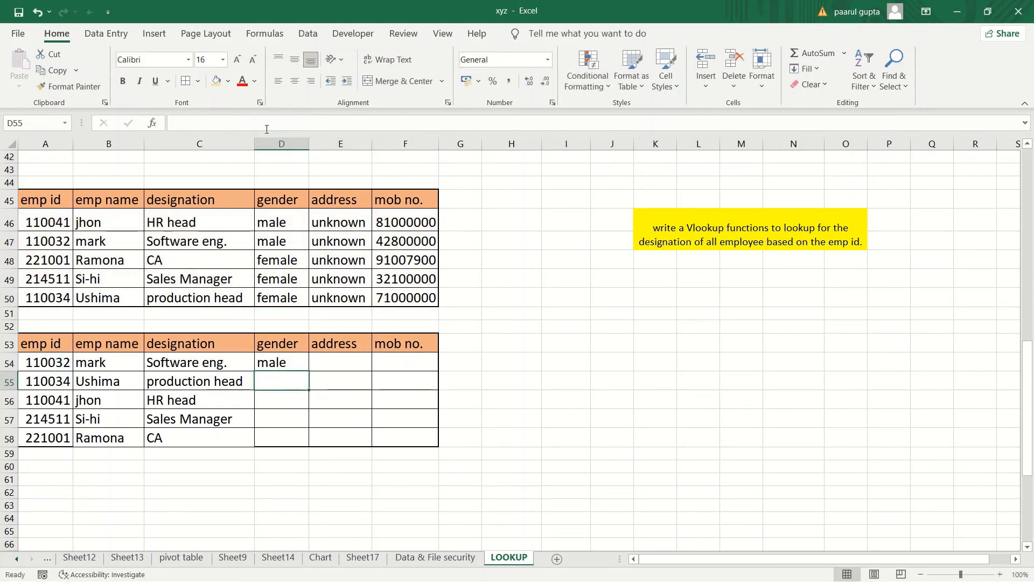
{"action": "left_click", "coordinate": [294, 358]}
{"action": "left_click_drag", "start_coordinate": [308, 372], "coordinate": [308, 442]}
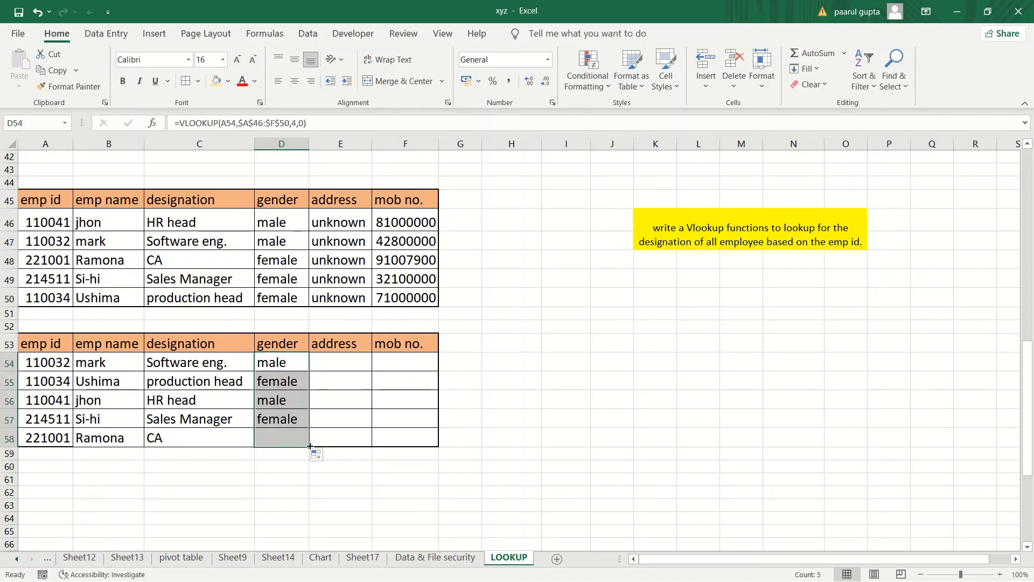
Try to begin a VLOOKUP formula in the first mobile number cell, F54, of the second table
{"action": "left_click", "coordinate": [337, 362]}
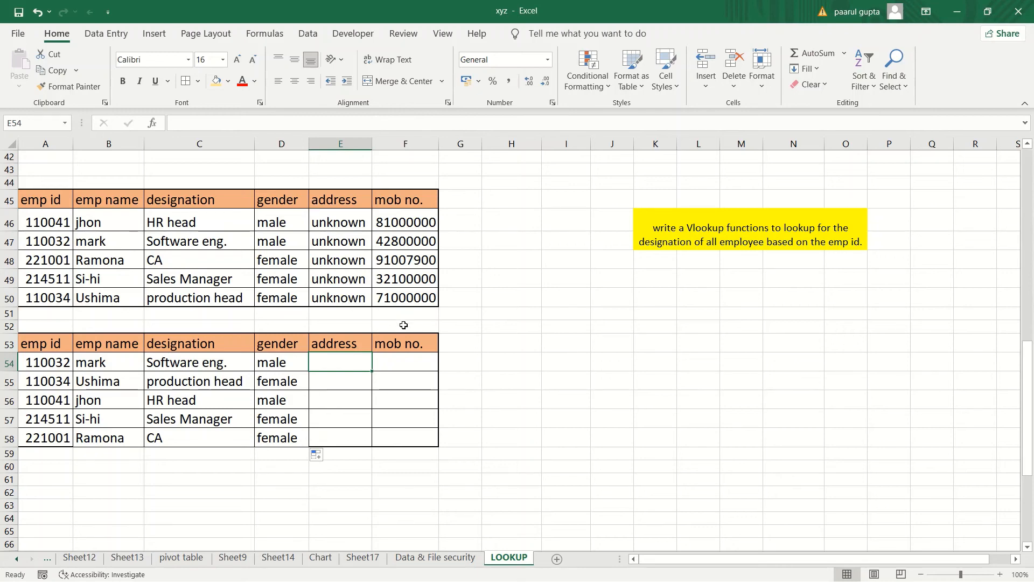
{"action": "left_click", "coordinate": [400, 363]}
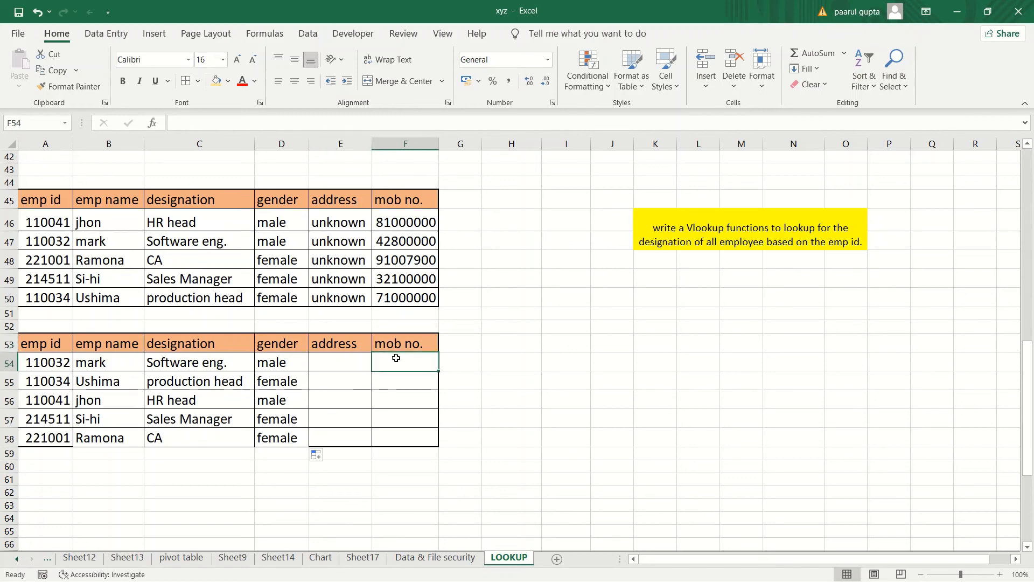
{"action": "type", "text": "="}
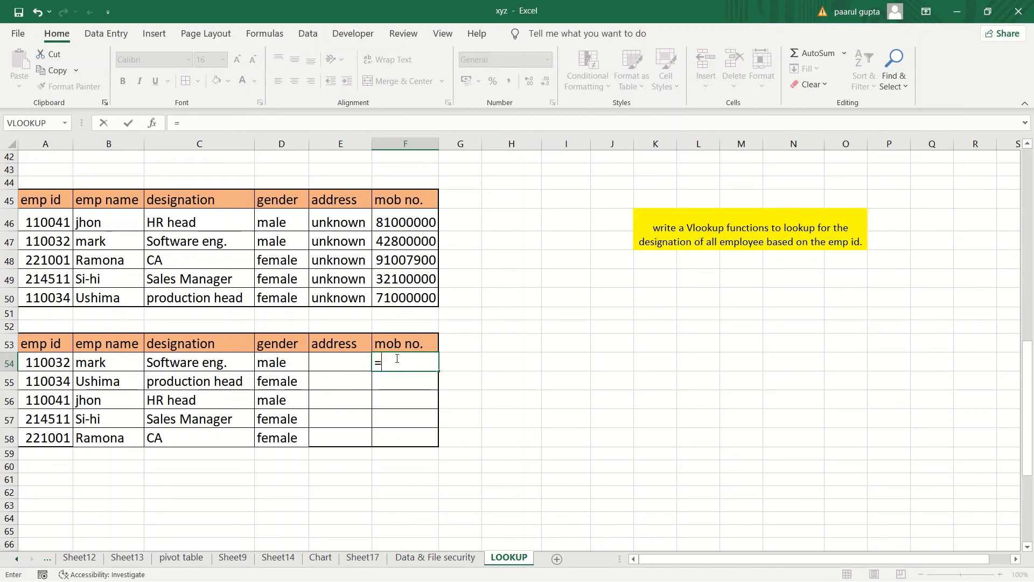
{"action": "type", "text": "v"}
{"action": "key", "text": "Down"}
{"action": "key", "text": "Down"}
{"action": "key", "text": "Down"}
{"action": "key", "text": "Down"}
{"action": "key", "text": "Down"}
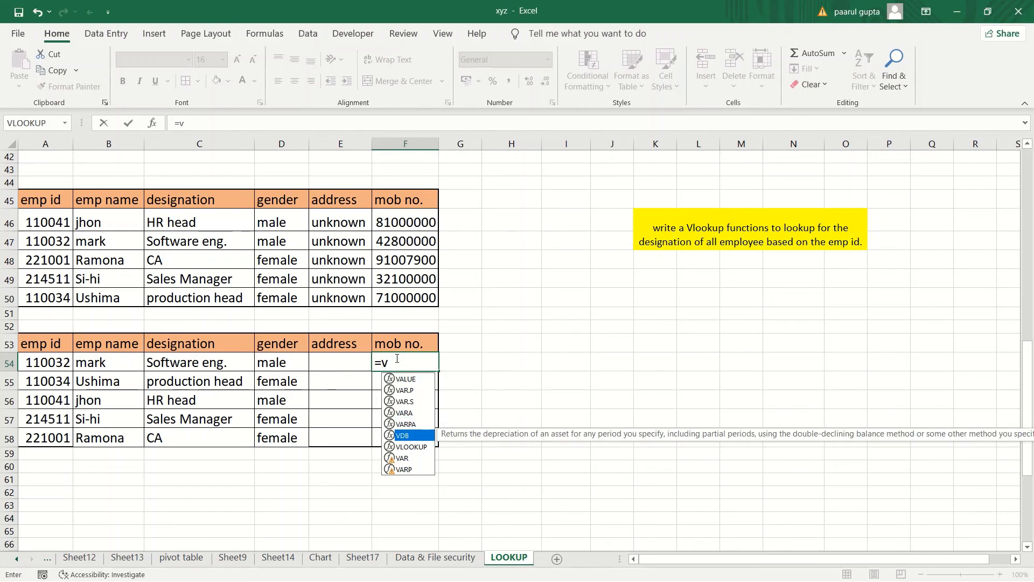
{"action": "key", "text": "Down"}
{"action": "key", "text": "Return"}
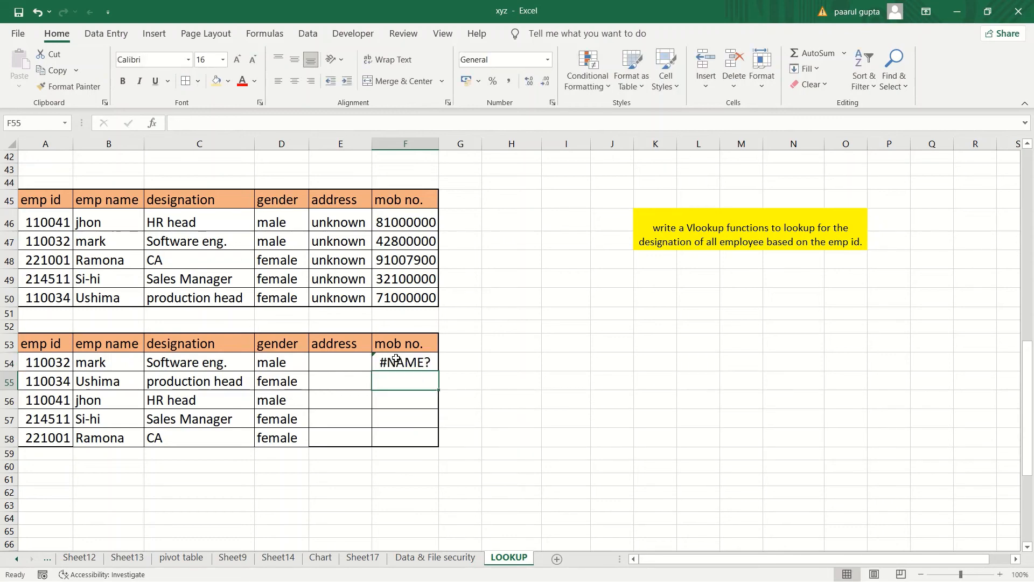
Complete the function name in F54 as VLOOKUP and use the designation in C54 as the lookup value
{"action": "double_click", "coordinate": [404, 362]}
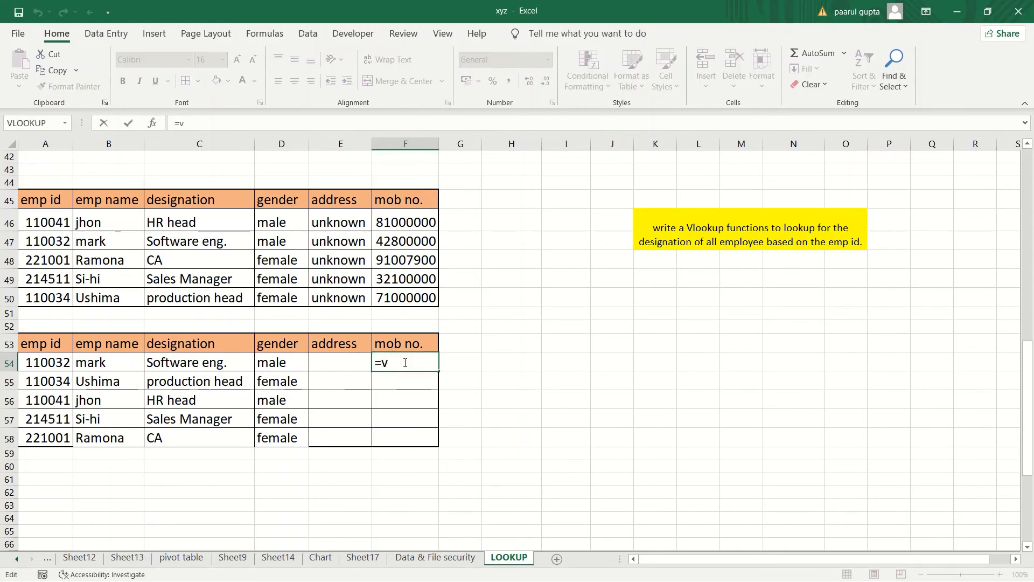
{"action": "type", "text": "l"}
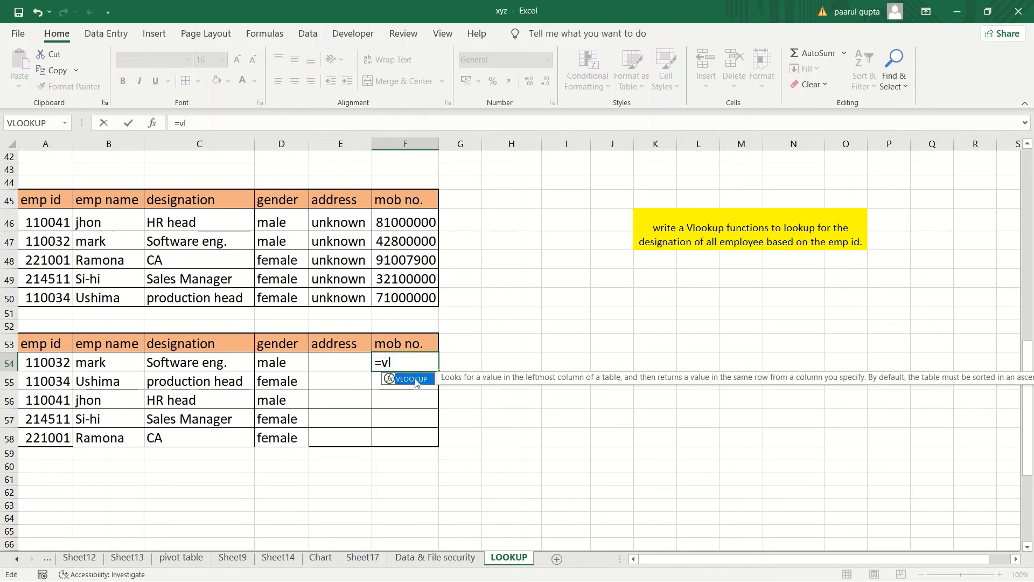
{"action": "double_click", "coordinate": [411, 380]}
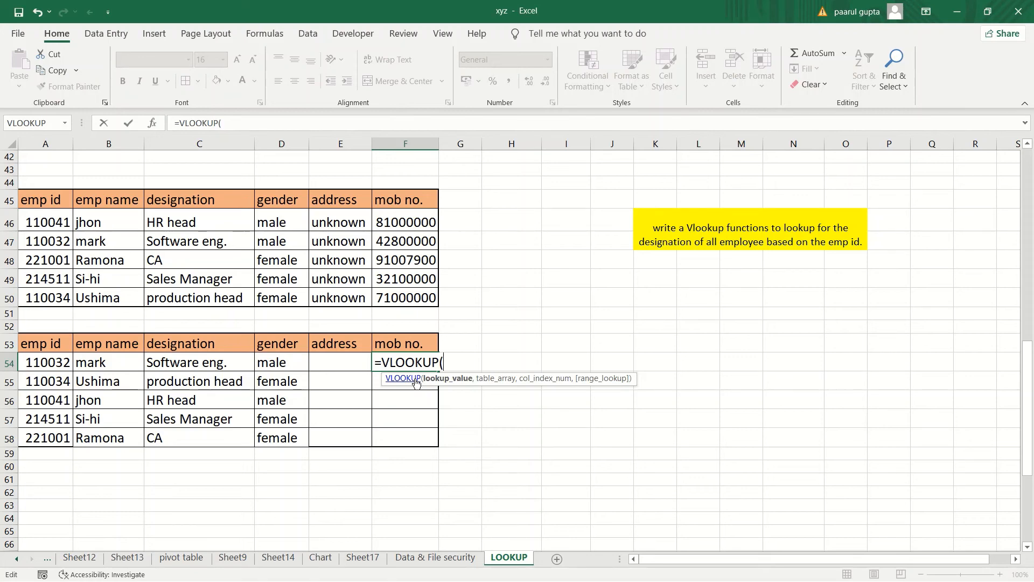
{"action": "left_click", "coordinate": [219, 361]}
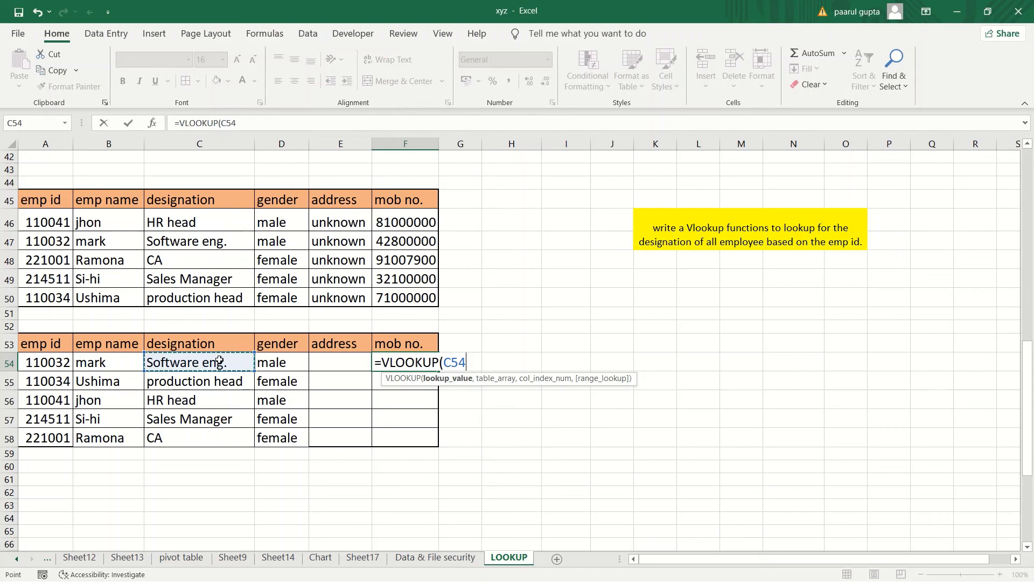
{"action": "type", "text": ","}
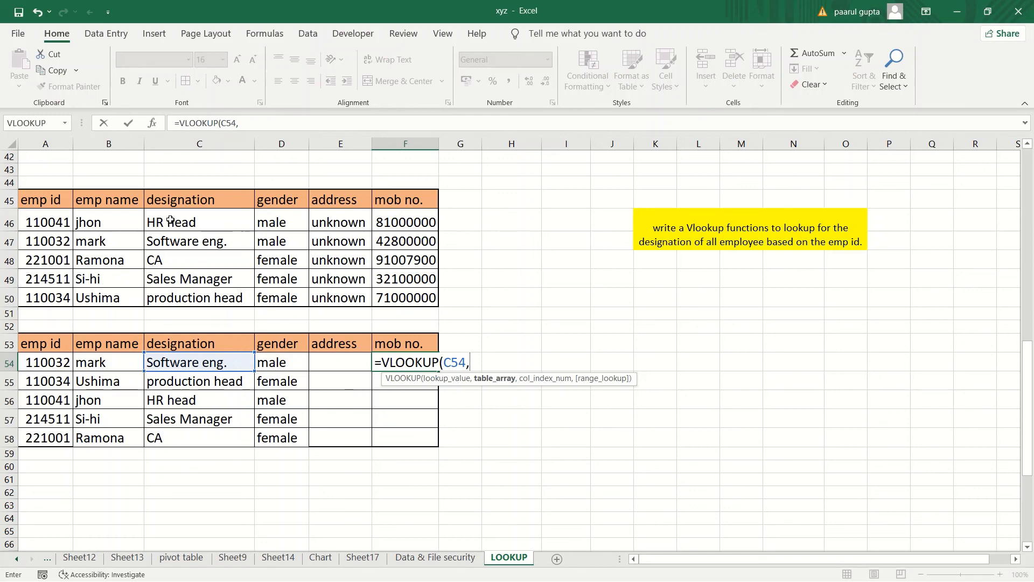
Complete the F54 VLOOKUP formula with table array C46:F50, column index 4 and exact match 0
{"action": "left_click_drag", "start_coordinate": [172, 226], "coordinate": [401, 300]}
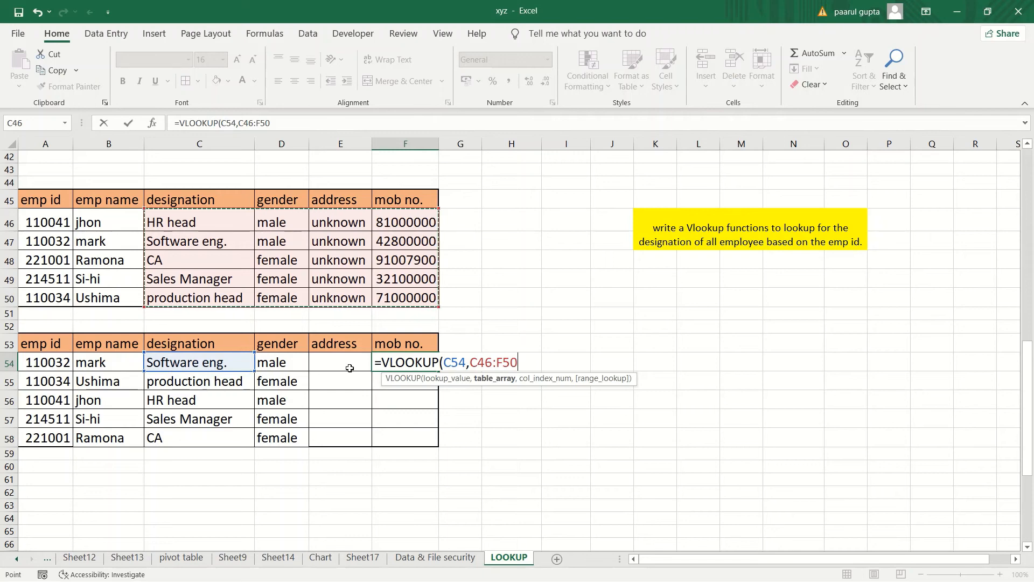
{"action": "type", "text": ",4"}
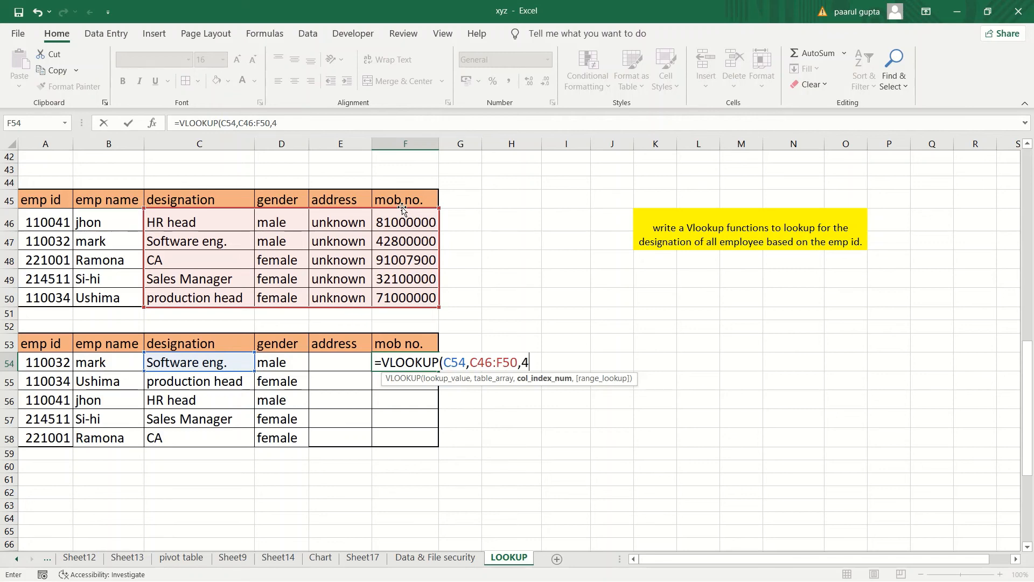
{"action": "type", "text": ","}
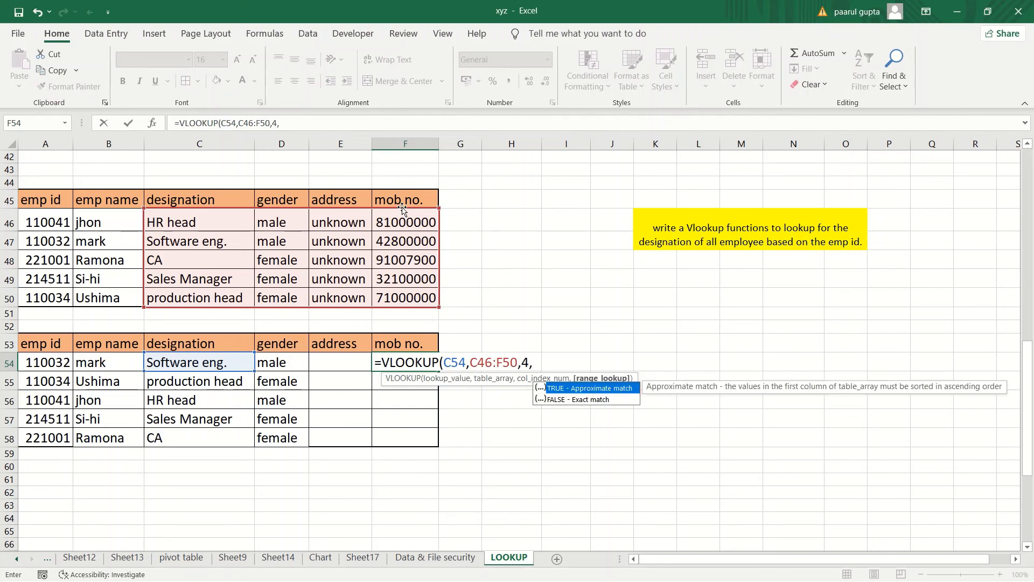
{"action": "type", "text": "0)"}
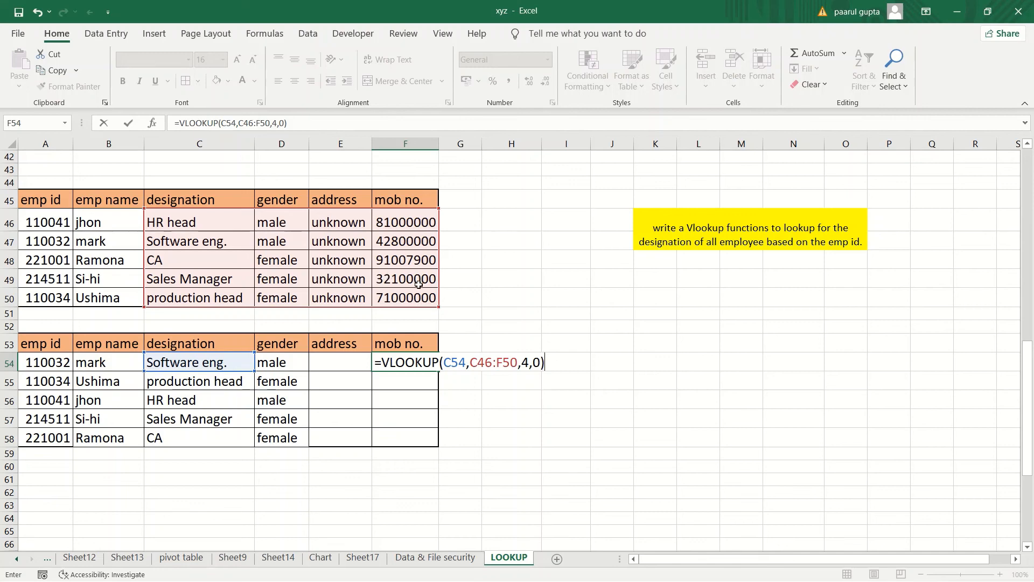
{"action": "key", "text": "ctrl+Return"}
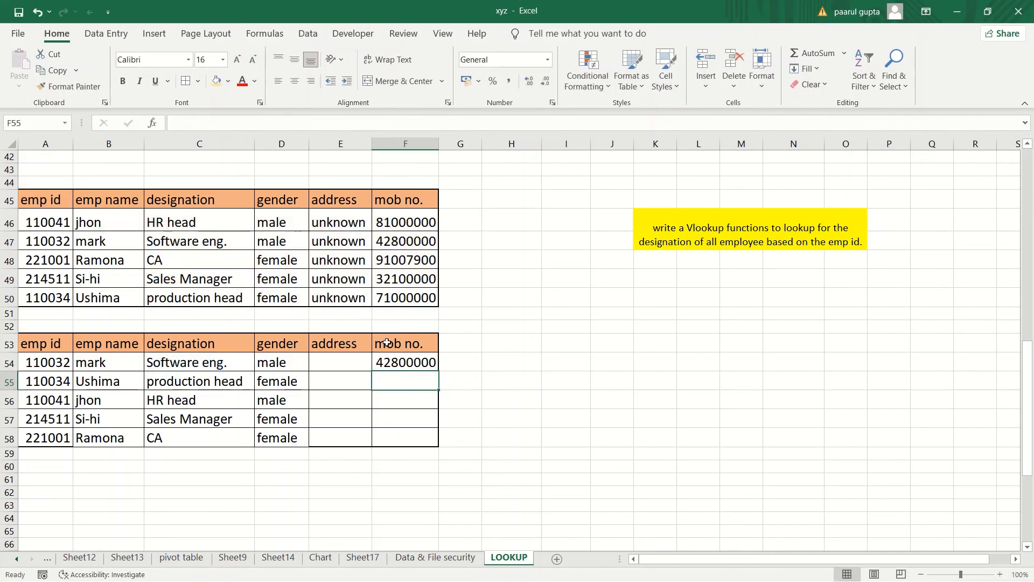
Make the table array in the F54 formula absolute as $C$46:$F$50 and fill the mobile numbers down through F58
{"action": "left_click", "coordinate": [414, 366]}
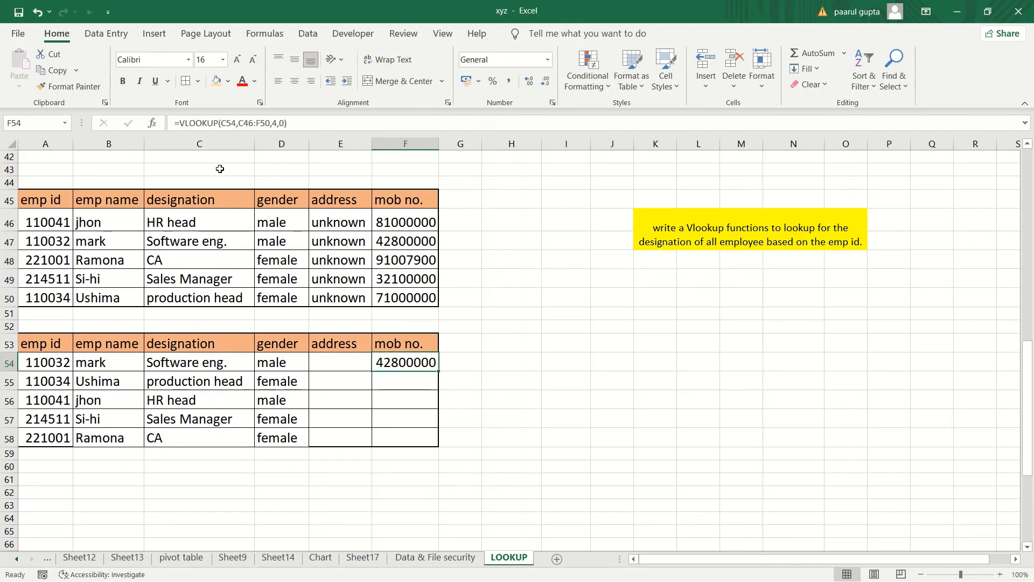
{"action": "left_click_drag", "start_coordinate": [271, 123], "coordinate": [239, 123]}
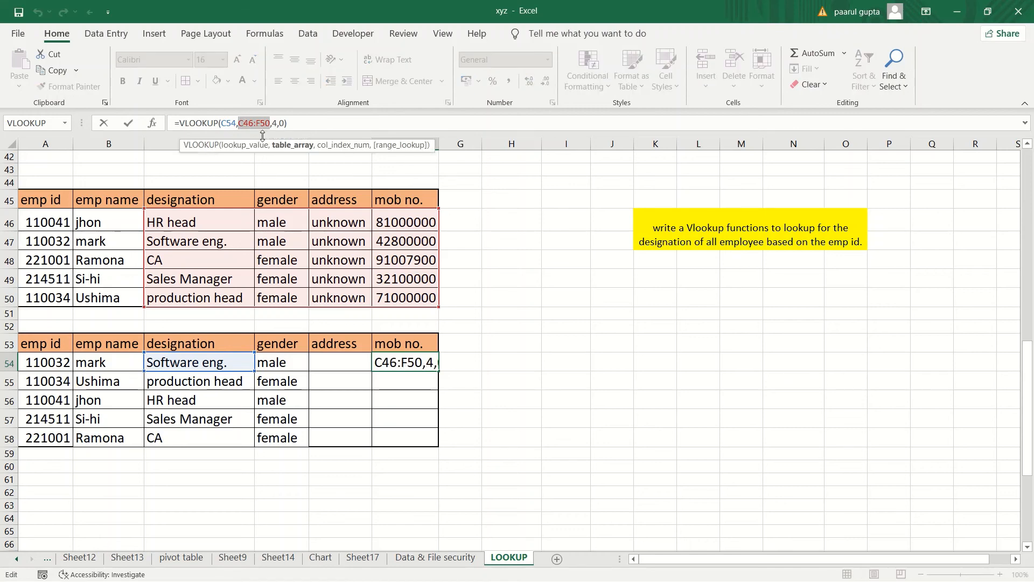
{"action": "key", "text": "F4"}
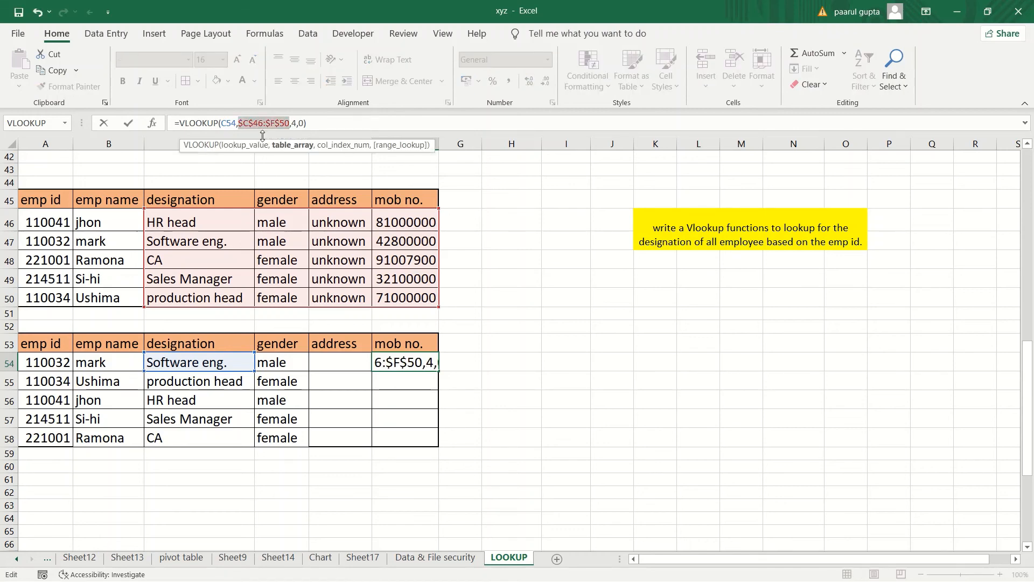
{"action": "key", "text": "Return"}
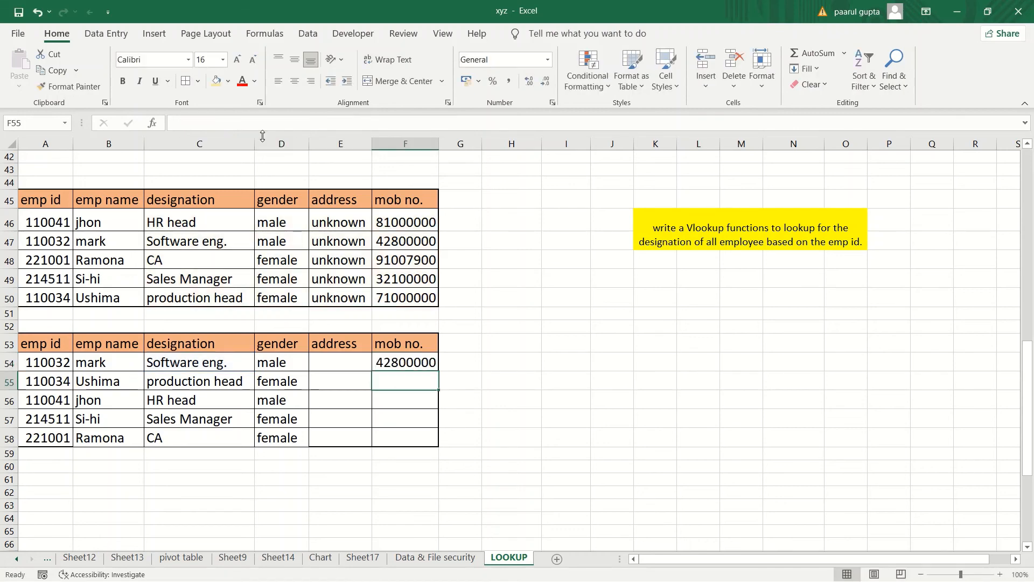
{"action": "left_click", "coordinate": [429, 365]}
{"action": "left_click_drag", "start_coordinate": [438, 371], "coordinate": [440, 447]}
{"action": "left_click", "coordinate": [554, 439]}
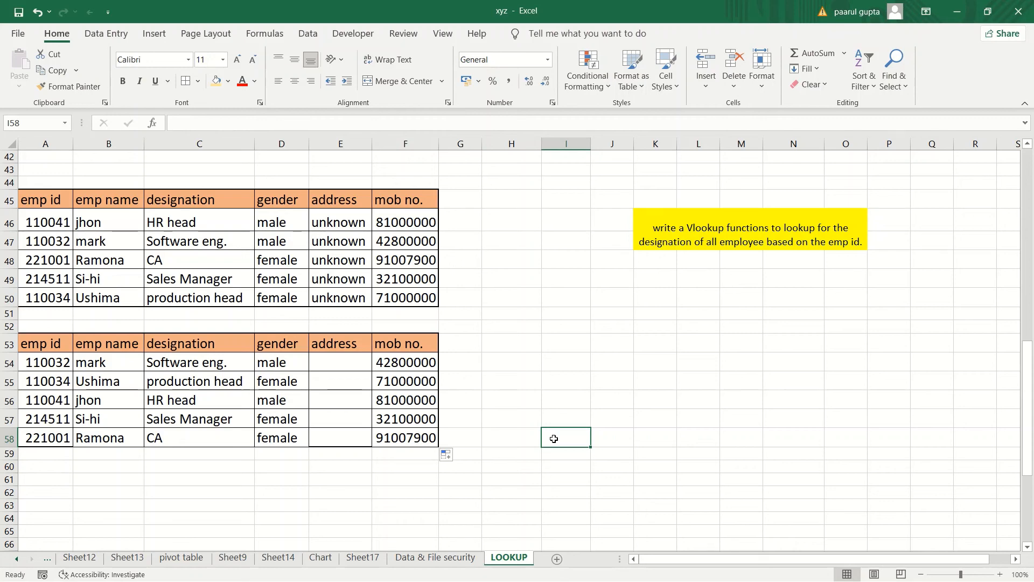
Examine the food sales table under EXERCISE, its daily sales figures, and the separate item price list
{"action": "left_click_drag", "start_coordinate": [1028, 412], "coordinate": [1031, 447]}
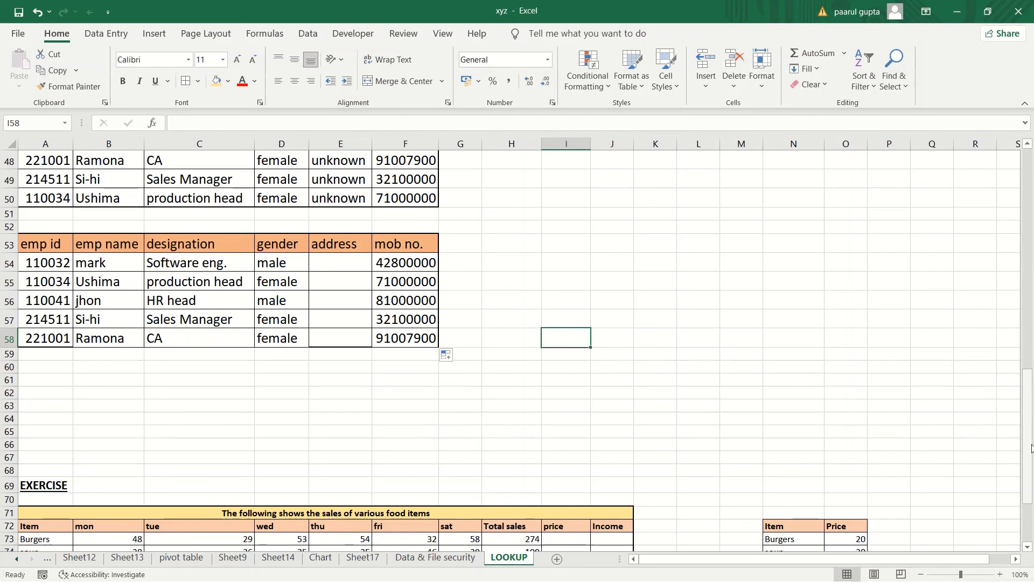
{"action": "left_click_drag", "start_coordinate": [1031, 447], "coordinate": [1031, 478]}
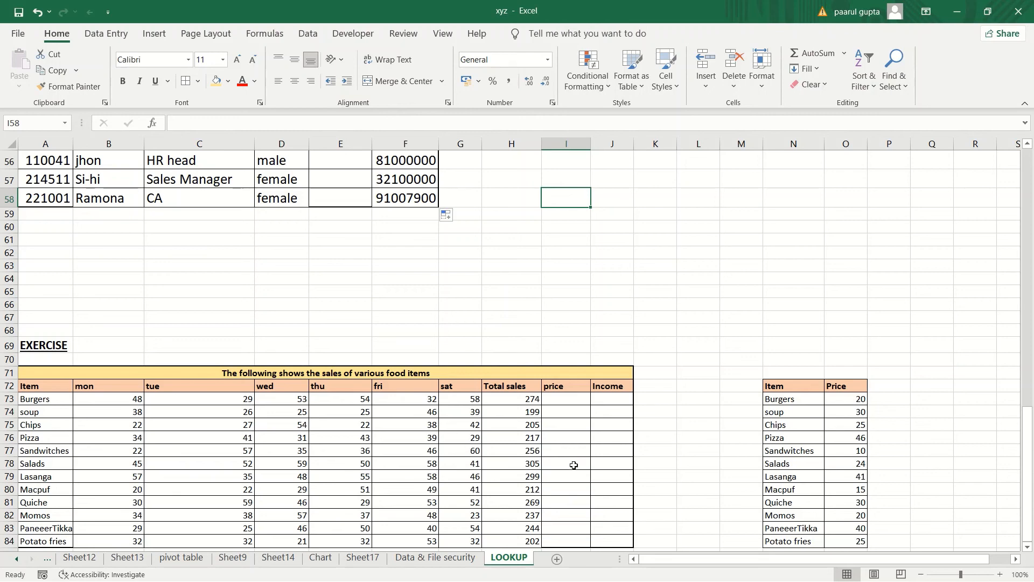
{"action": "left_click", "coordinate": [663, 511]}
{"action": "key", "text": "Down"}
{"action": "key", "text": "Down"}
{"action": "key", "text": "Down"}
{"action": "key", "text": "Down"}
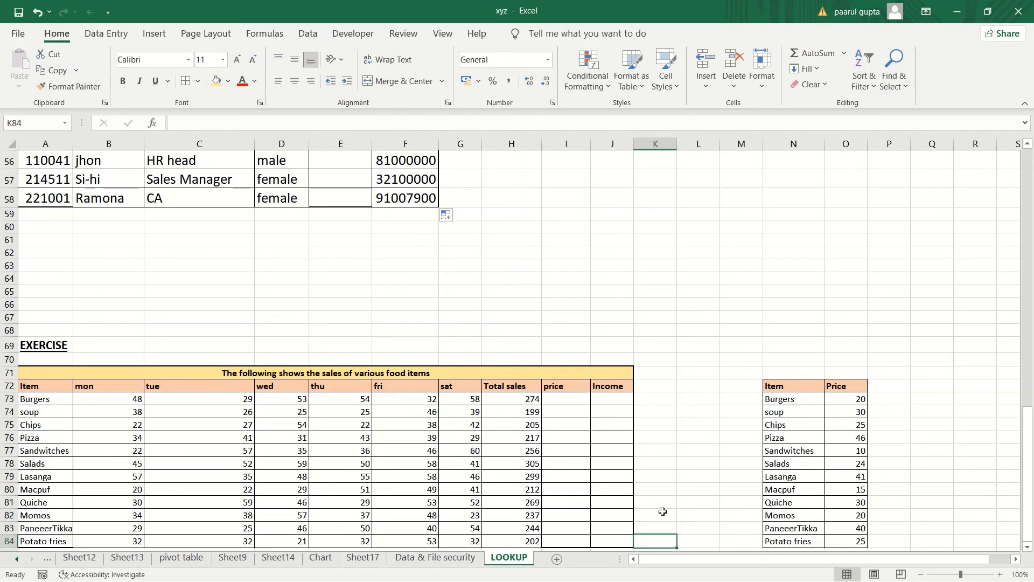
{"action": "key", "text": "Up"}
{"action": "key", "text": "Up"}
{"action": "key", "text": "Up"}
{"action": "key", "text": "Up"}
{"action": "key", "text": "Up"}
{"action": "key", "text": "Up"}
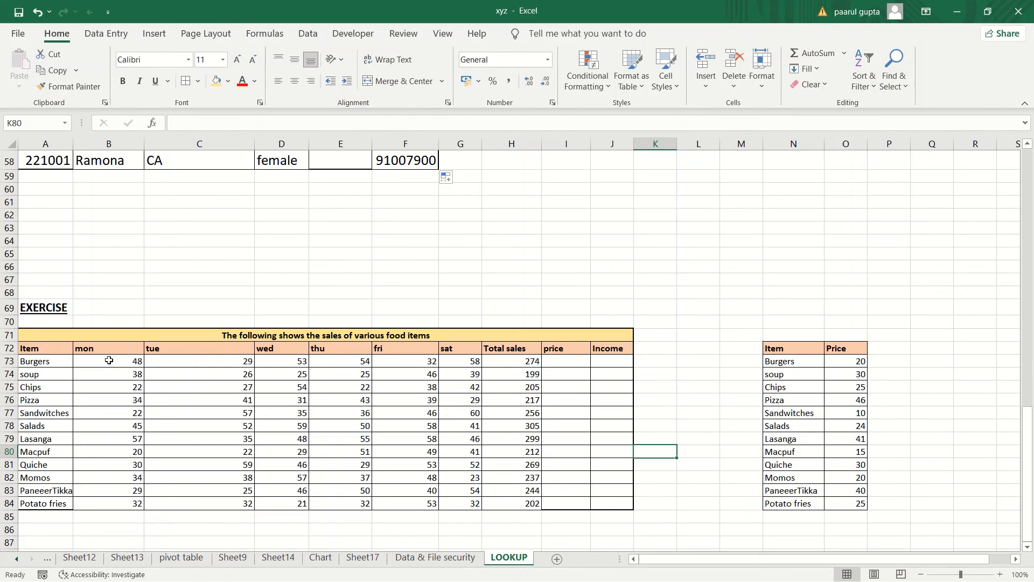
{"action": "left_click_drag", "start_coordinate": [113, 363], "coordinate": [462, 483]}
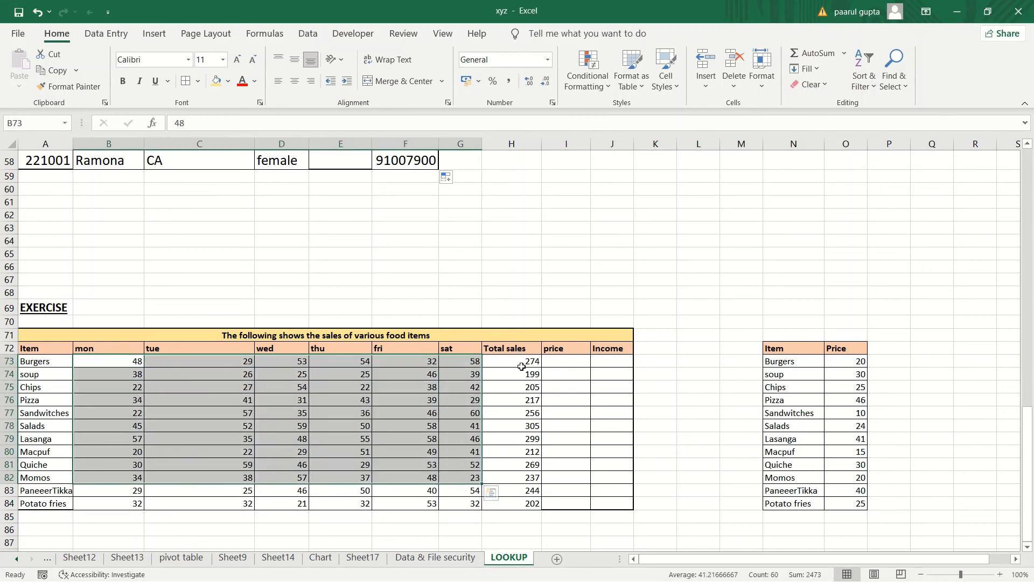
Start a VLOOKUP formula in the first price cell, I73, with the item name in A73 as the lookup value
{"action": "left_click", "coordinate": [573, 362]}
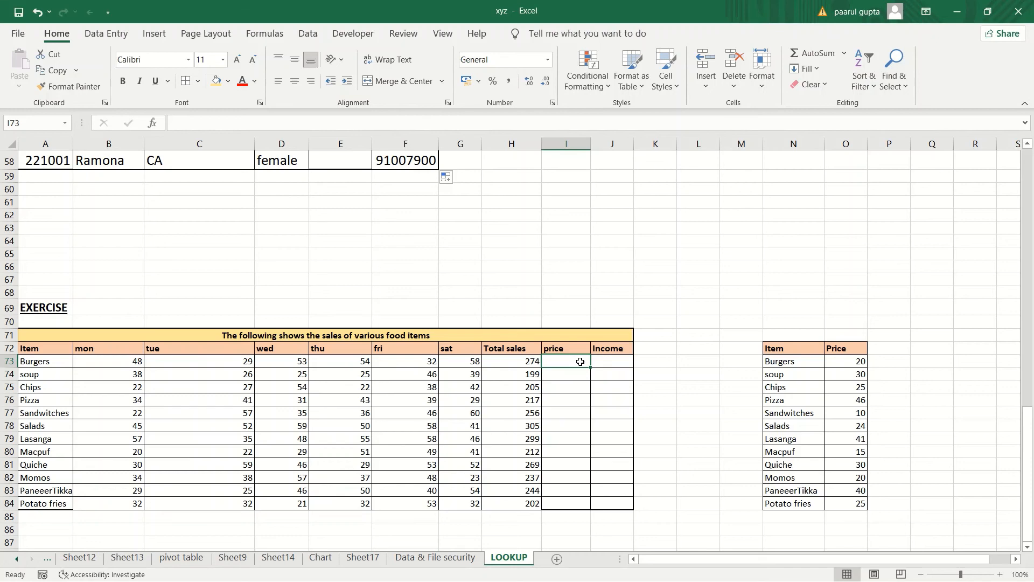
{"action": "type", "text": "=v"}
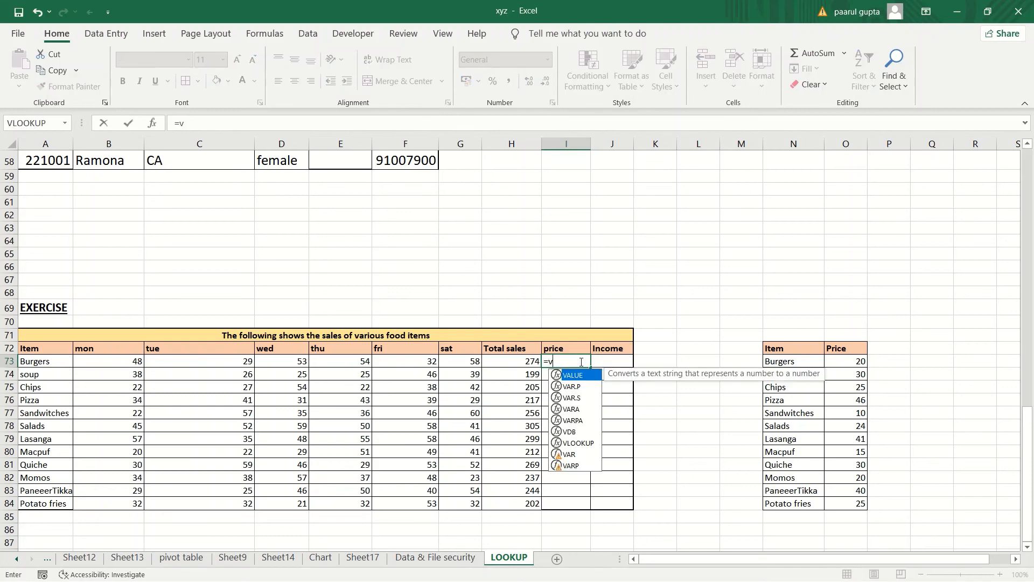
{"action": "double_click", "coordinate": [575, 444]}
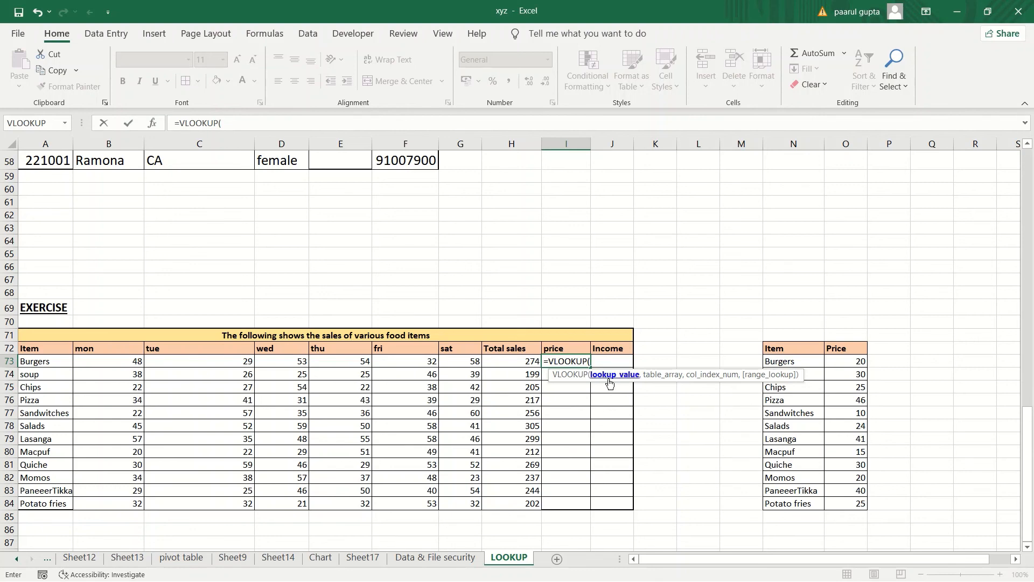
{"action": "left_click", "coordinate": [523, 361]}
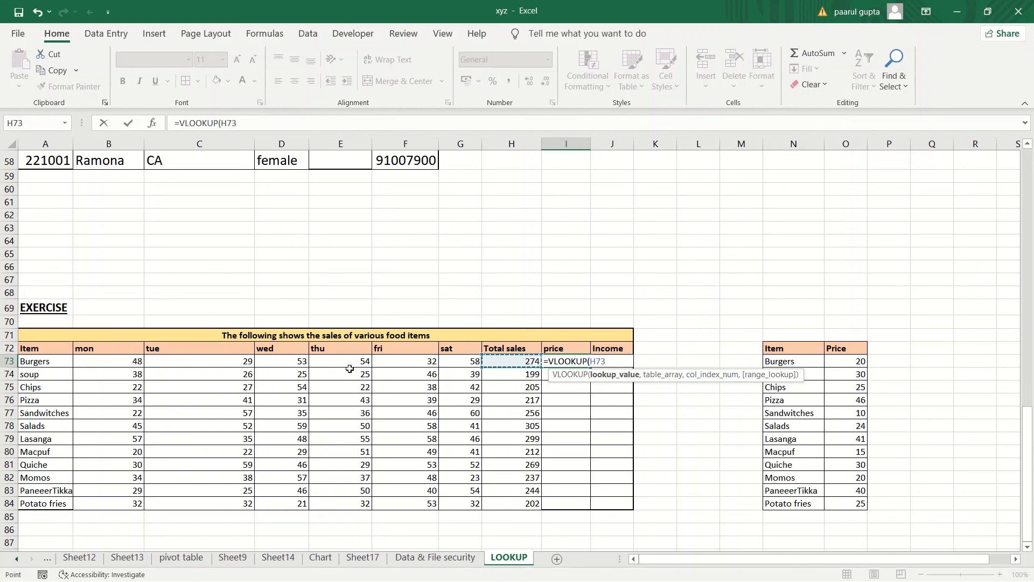
{"action": "left_click", "coordinate": [54, 364]}
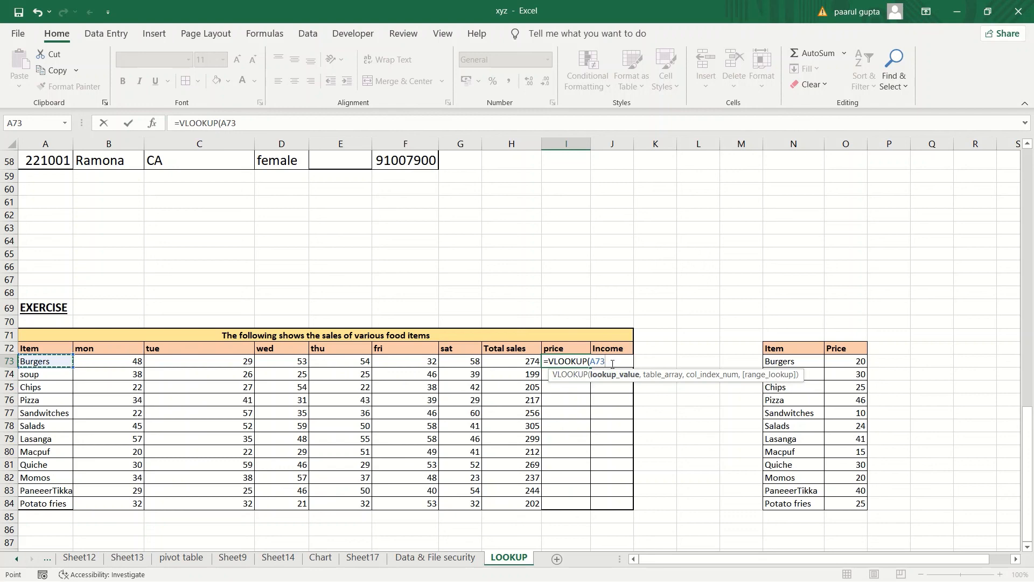
{"action": "type", "text": ","}
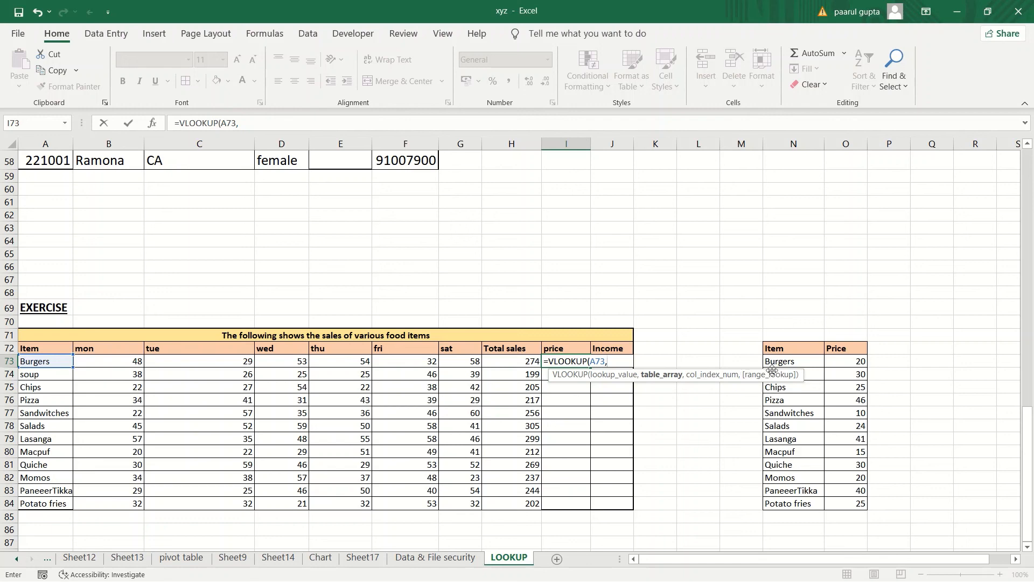
Complete the I73 formula with the price list N73:O84 as table array, column index 2 and exact match 0
{"action": "left_click_drag", "start_coordinate": [780, 363], "coordinate": [841, 503]}
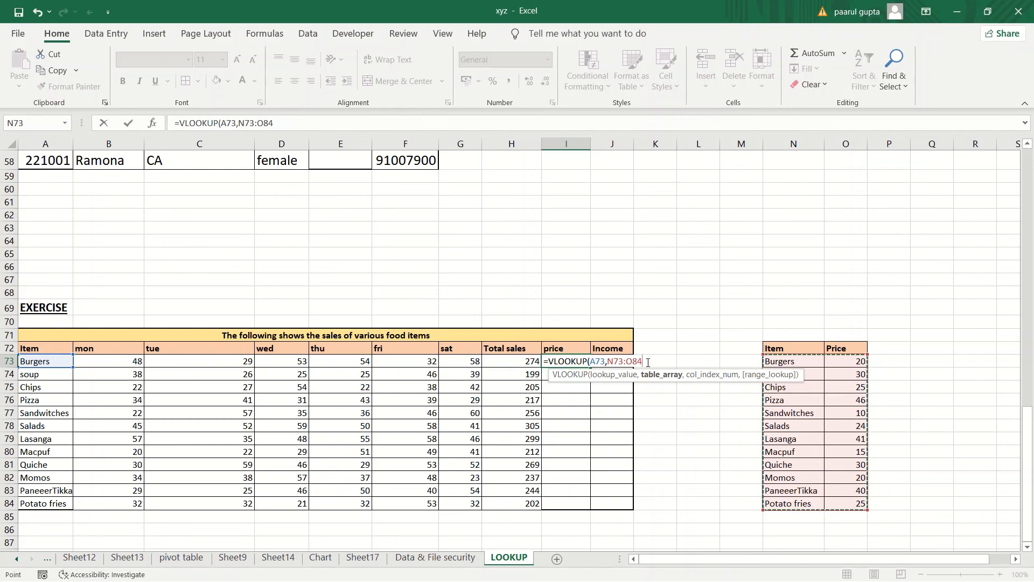
{"action": "type", "text": ","}
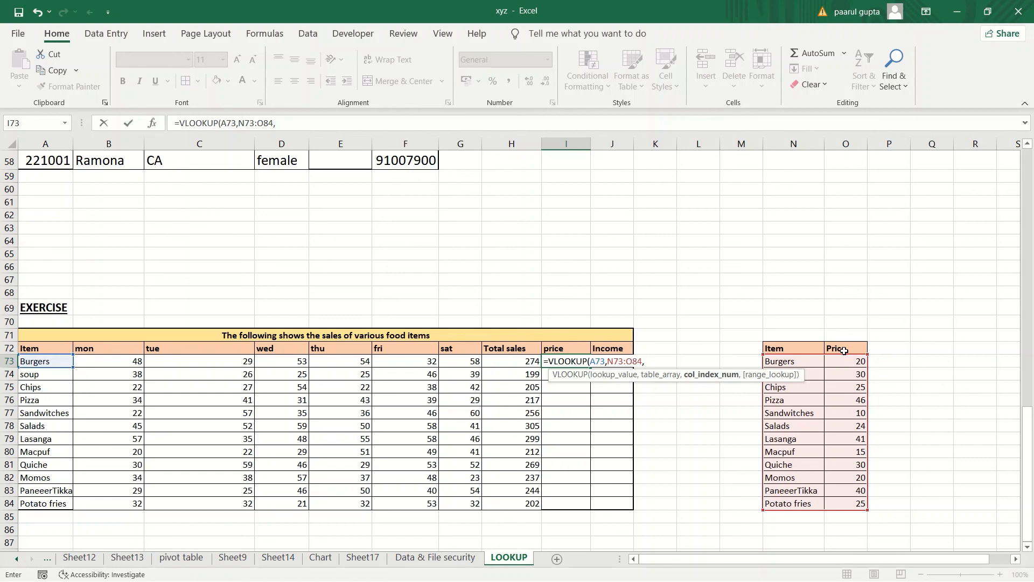
{"action": "type", "text": "2,"}
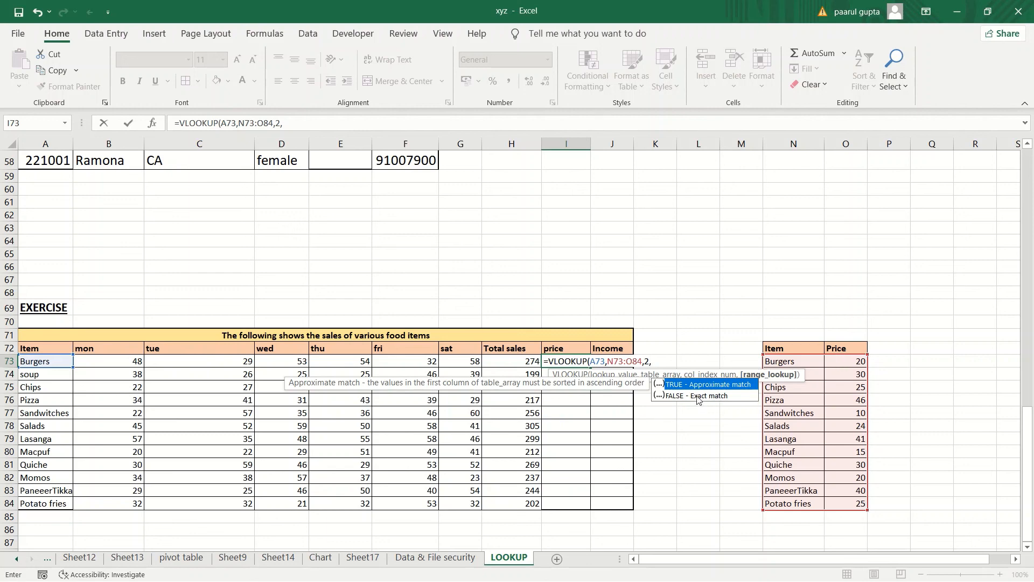
{"action": "left_click", "coordinate": [698, 397]}
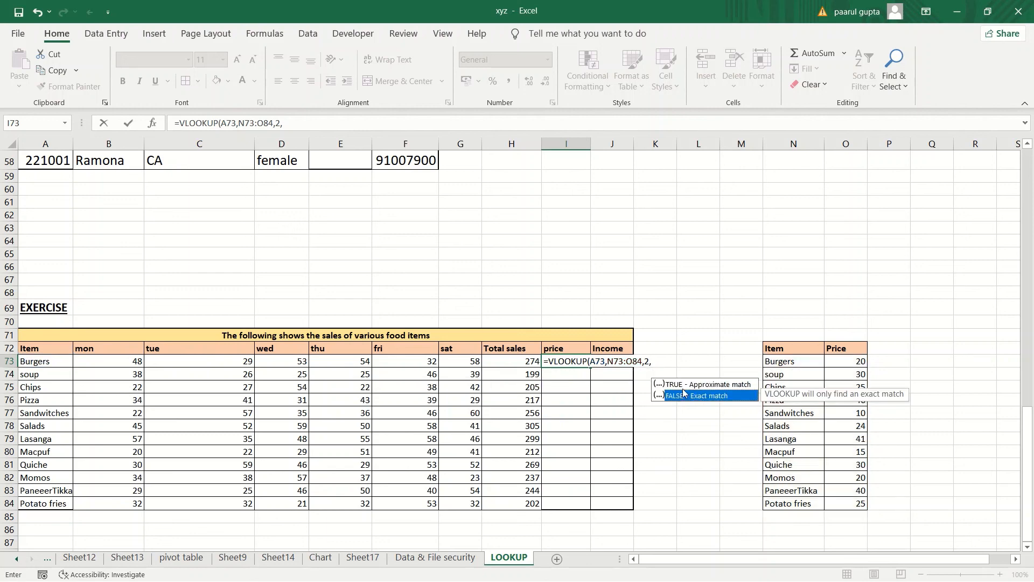
{"action": "left_click", "coordinate": [665, 356]}
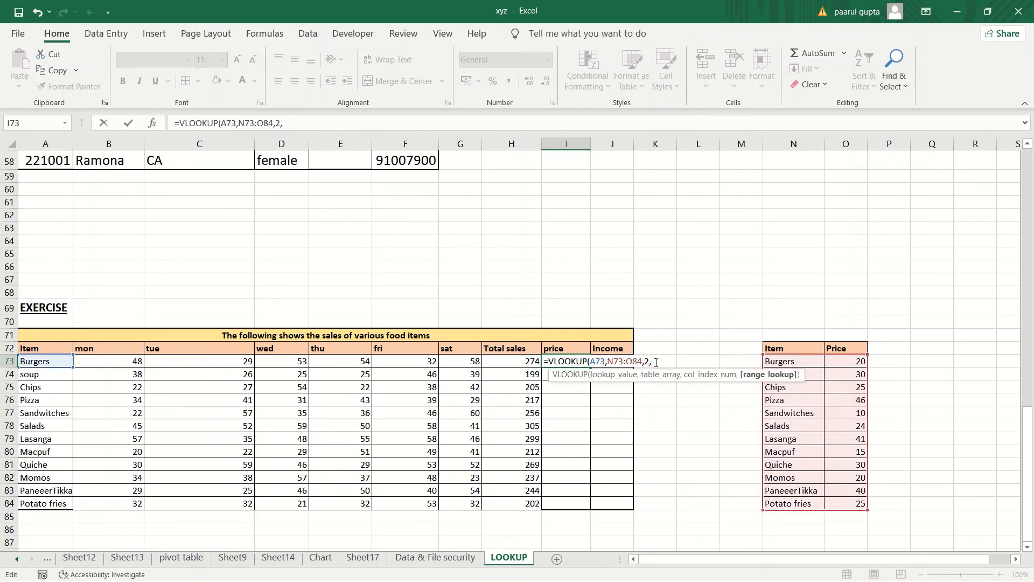
{"action": "type", "text": "0)"}
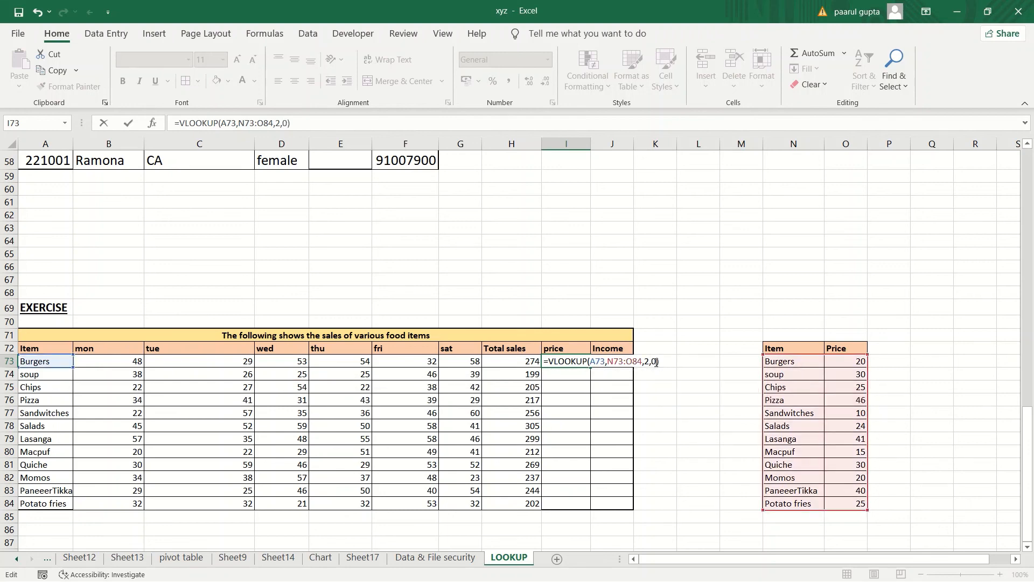
{"action": "key", "text": "Return"}
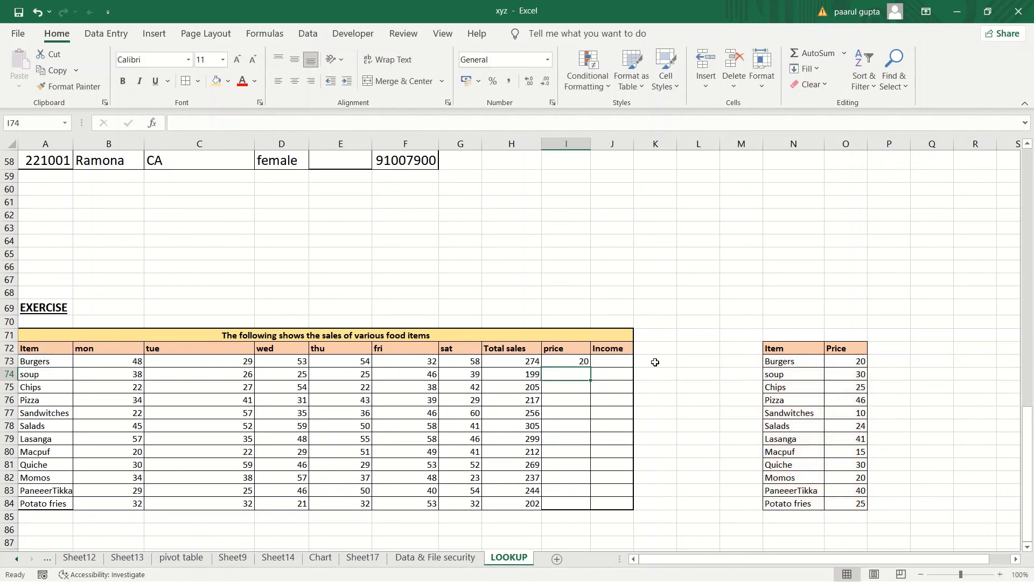
Fill the I73 price formula down through I84 for all the food items
{"action": "left_click", "coordinate": [576, 361]}
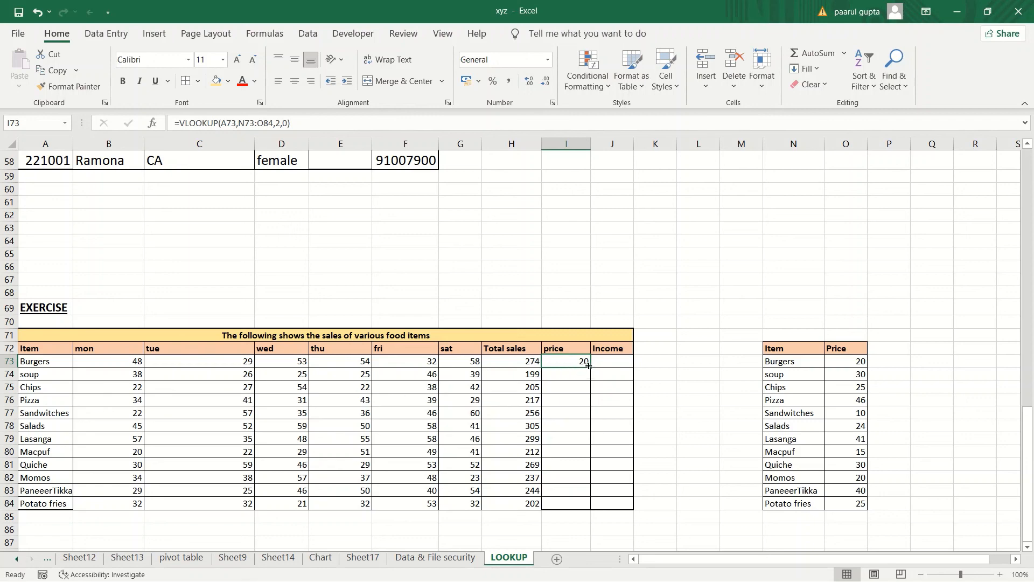
{"action": "left_click_drag", "start_coordinate": [591, 368], "coordinate": [593, 505]}
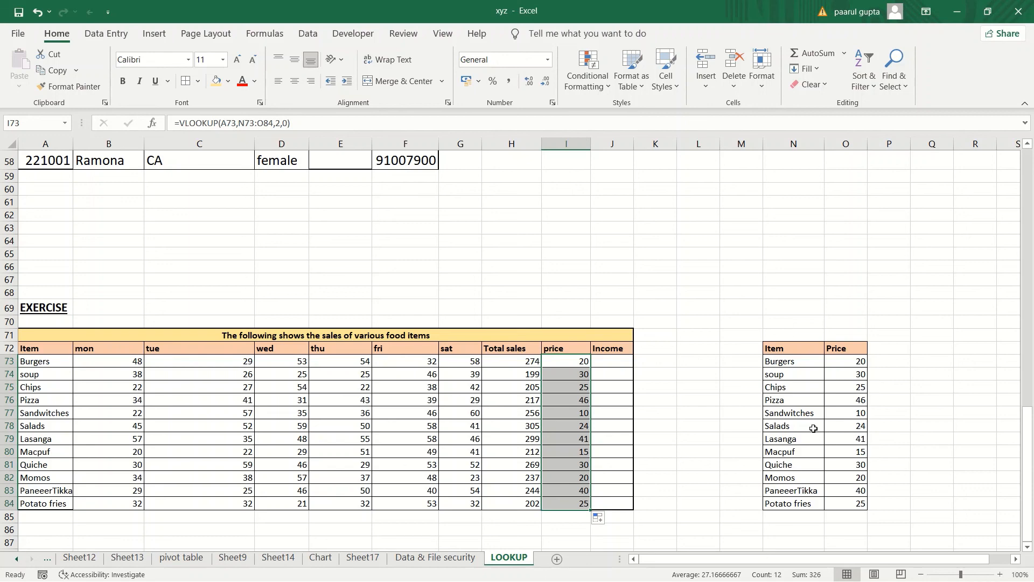
{"action": "left_click", "coordinate": [610, 360]}
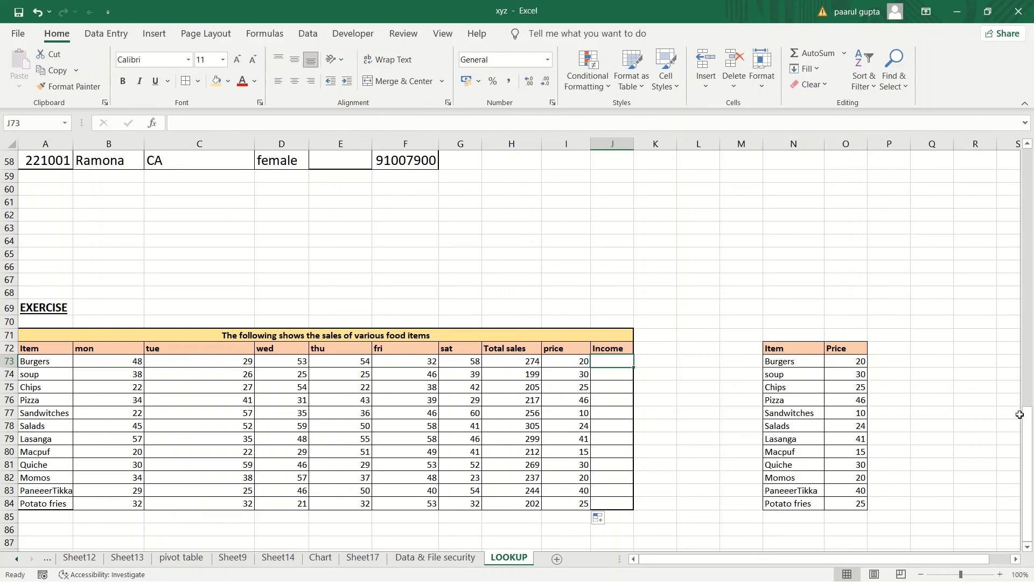
{"action": "mouse_move", "coordinate": [1027, 434]}
{"action": "left_mouse_down"}
{"action": "mouse_move", "coordinate": [1031, 182]}
{"action": "mouse_move", "coordinate": [1032, 417]}
{"action": "left_mouse_up"}
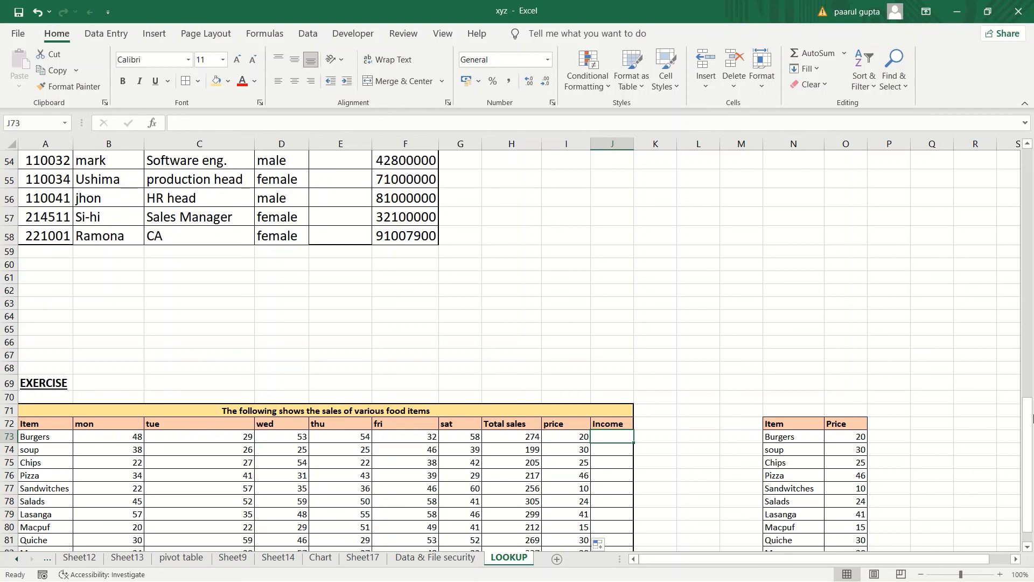